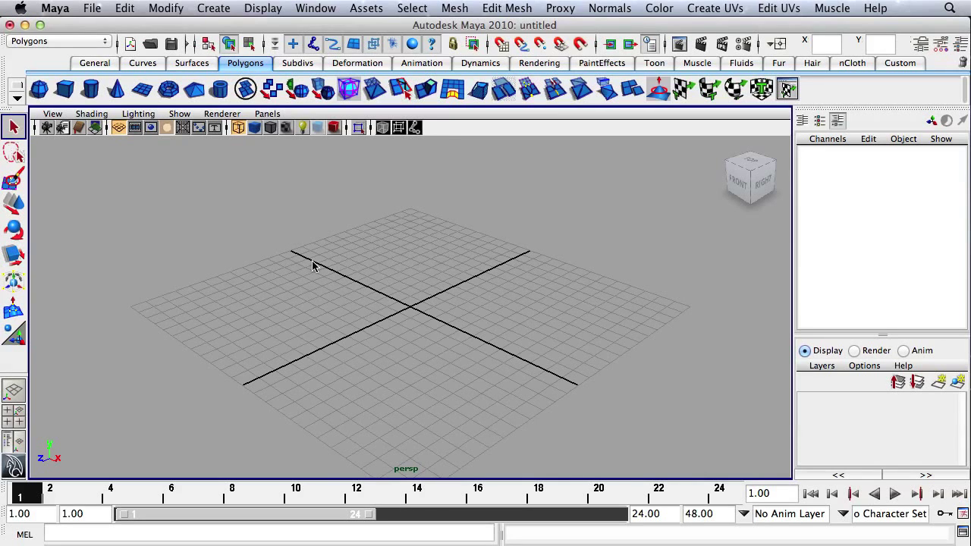
# Start a new Maya project and name it 'Airplane'.
pyautogui.click(91, 8)
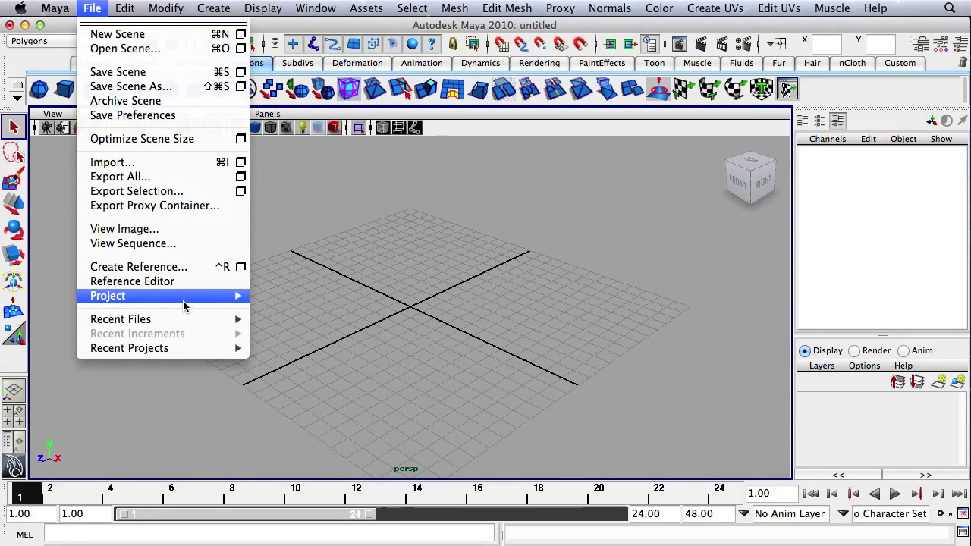
pyautogui.moveTo(183, 301)
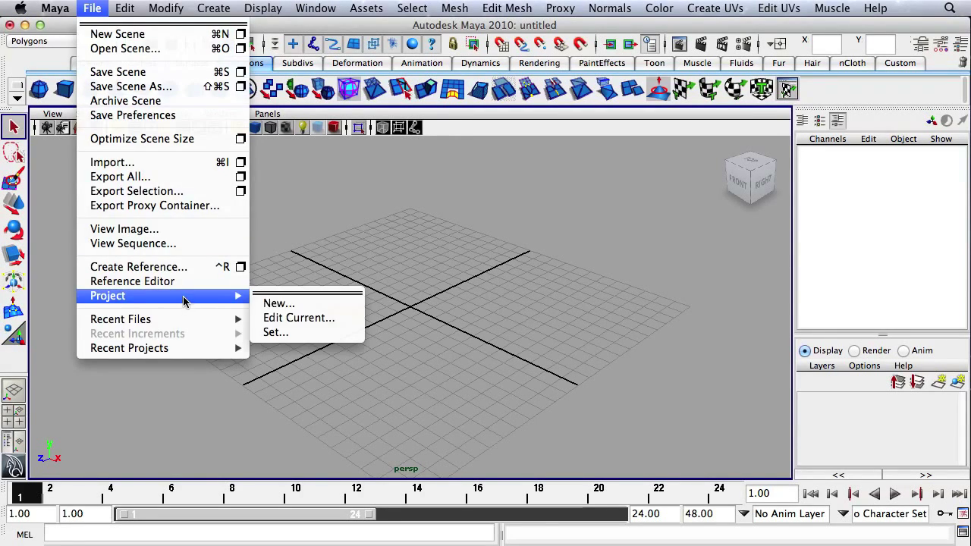
pyautogui.click(318, 304)
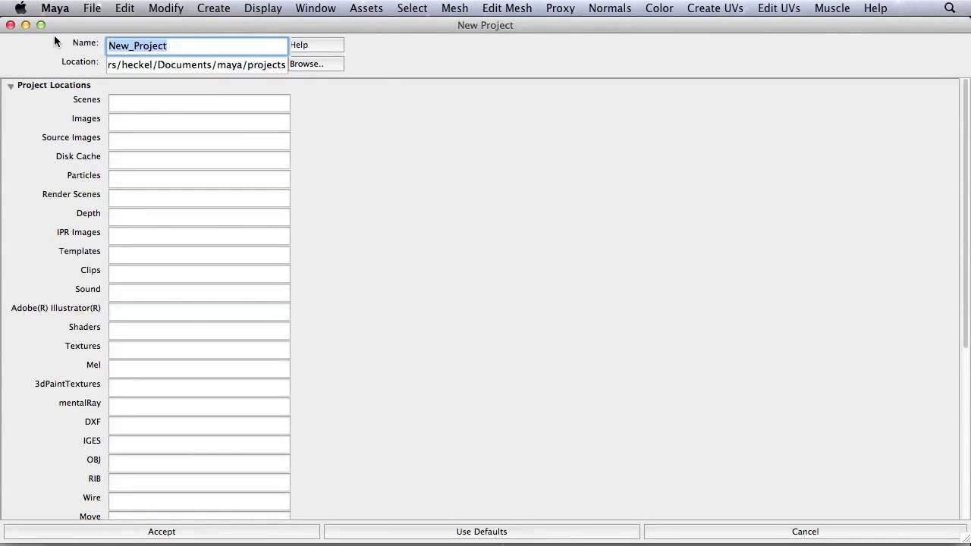
pyautogui.write('Airplane')
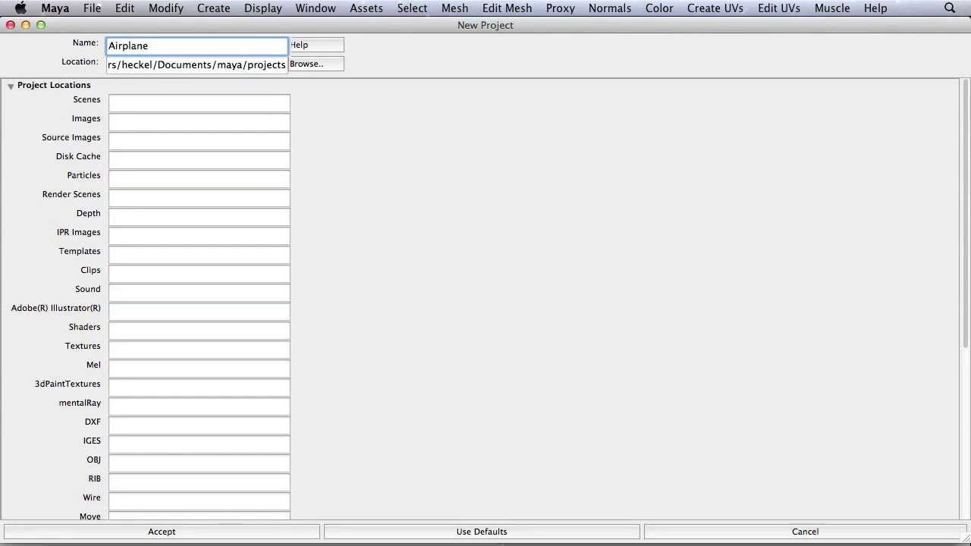
# Set the project location to the Desktop, fill in default folder names, and accept.
pyautogui.click(309, 65)
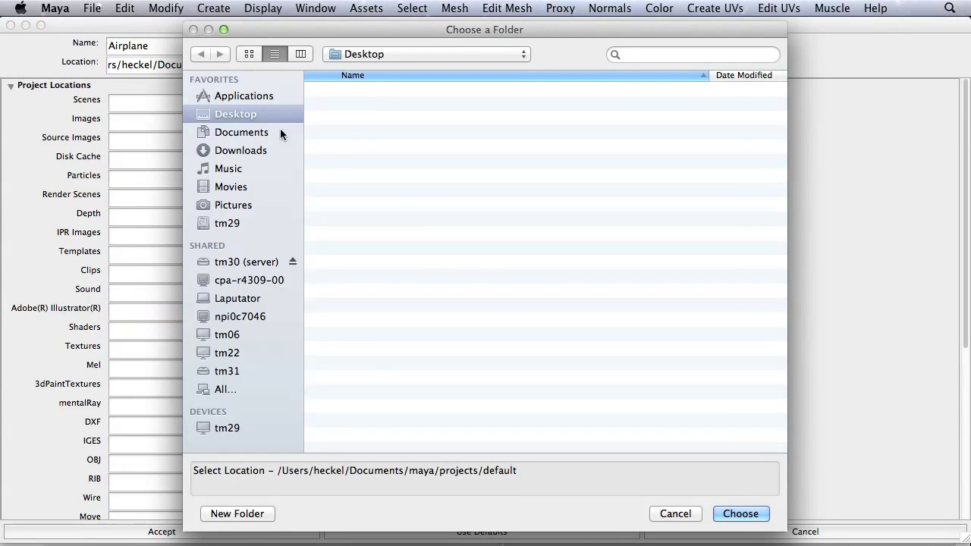
pyautogui.click(259, 133)
pyautogui.click(253, 113)
pyautogui.moveTo(345, 32); pyautogui.dragTo(256, 28)
pyautogui.moveTo(630, 535)
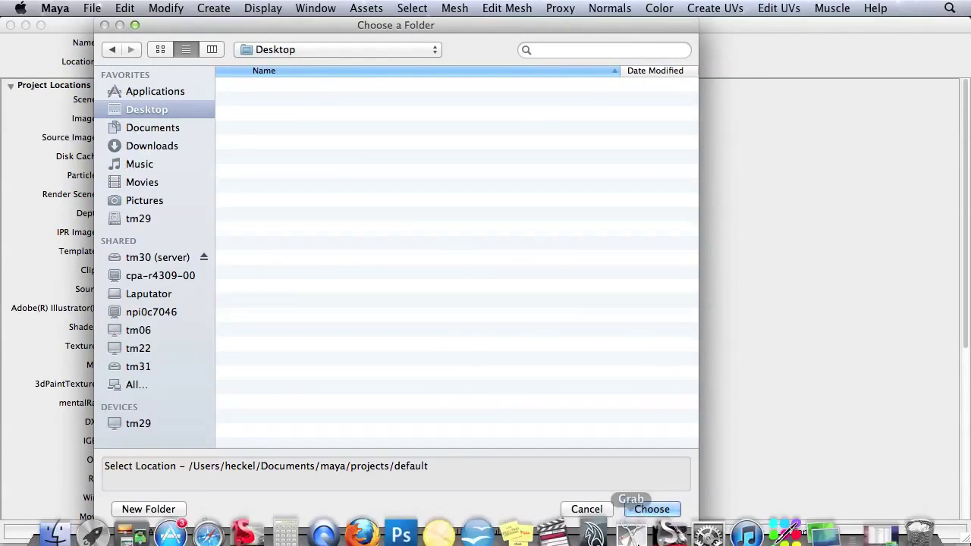
pyautogui.click(650, 510)
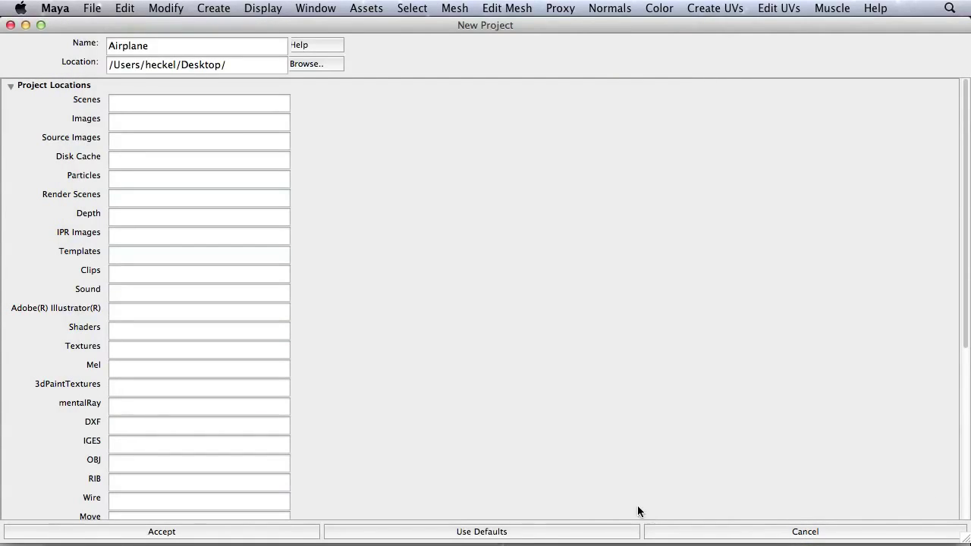
pyautogui.click(442, 532)
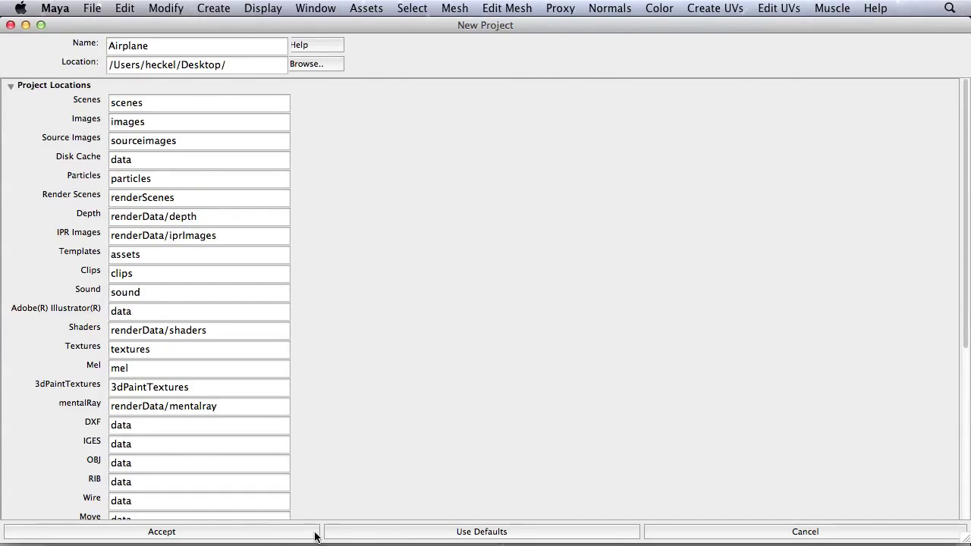
pyautogui.click(237, 532)
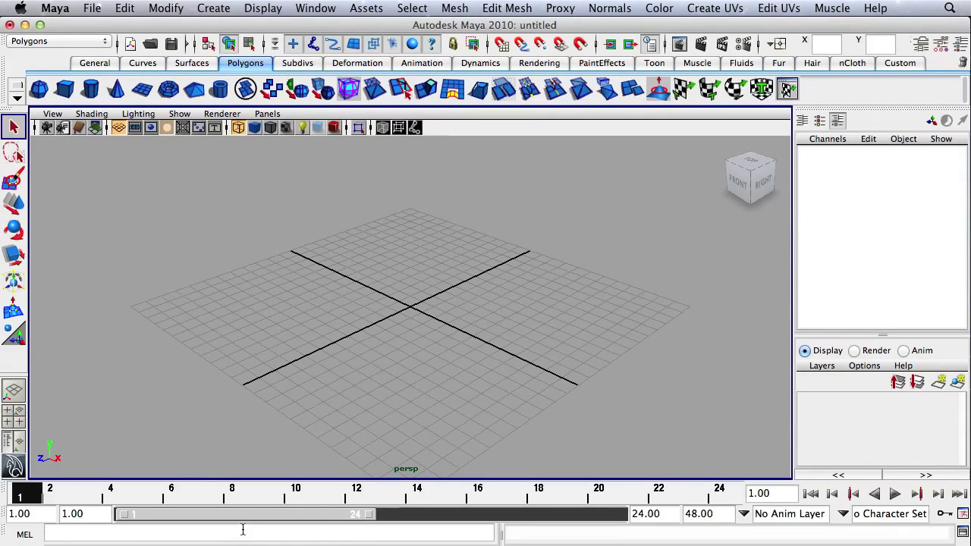
# Hide Maya and arrange Finder windows for Pictures and the Airplane project folder side by side.
pyautogui.click(24, 25)
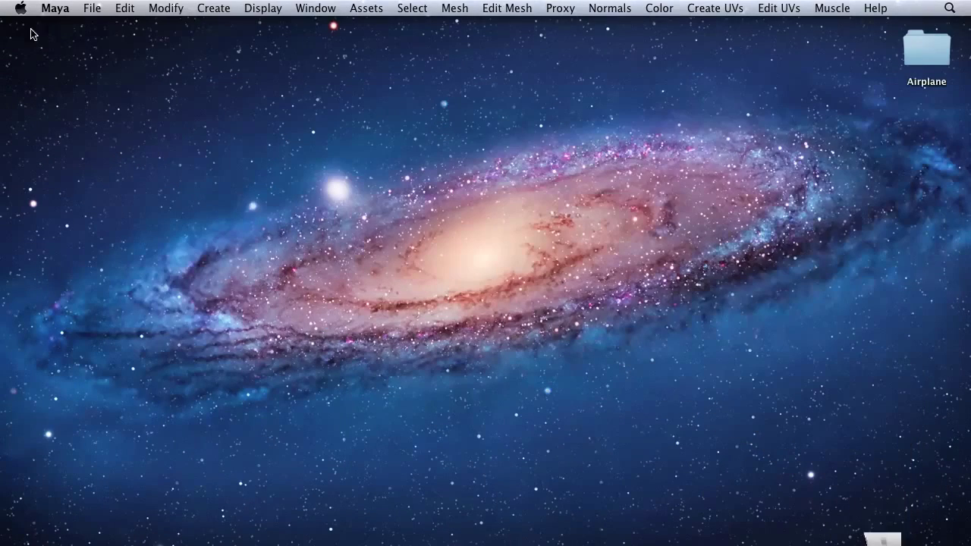
pyautogui.moveTo(273, 523)
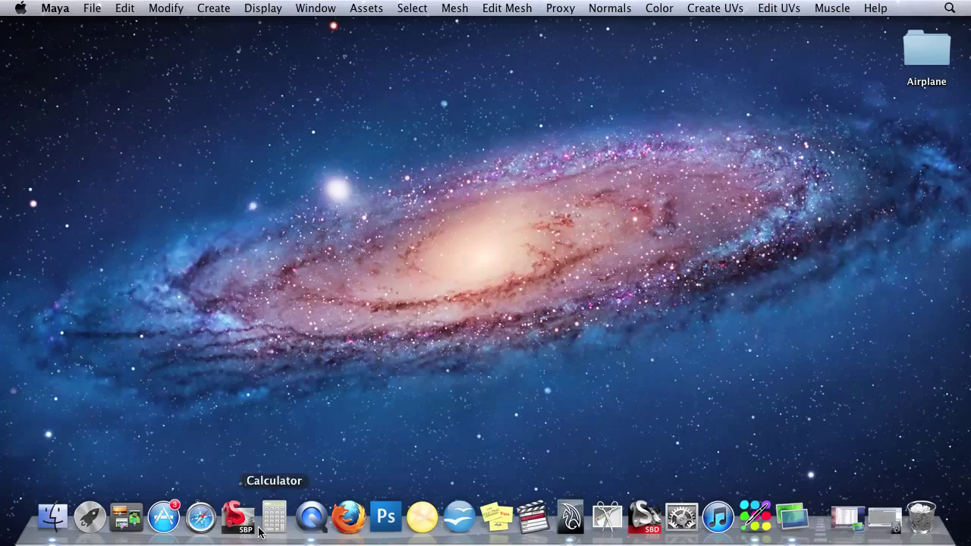
pyautogui.click(53, 517)
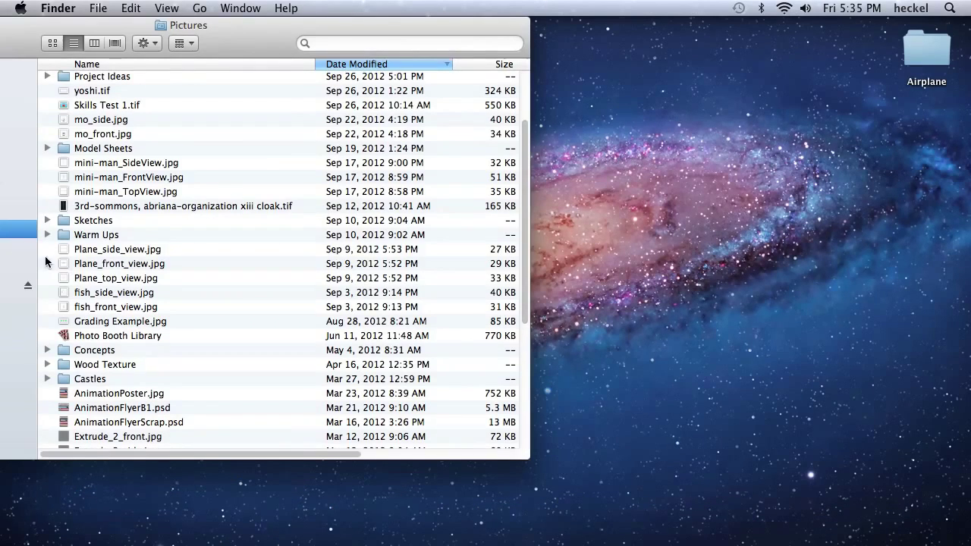
pyautogui.click(147, 252)
pyautogui.click(152, 263)
pyautogui.click(160, 279)
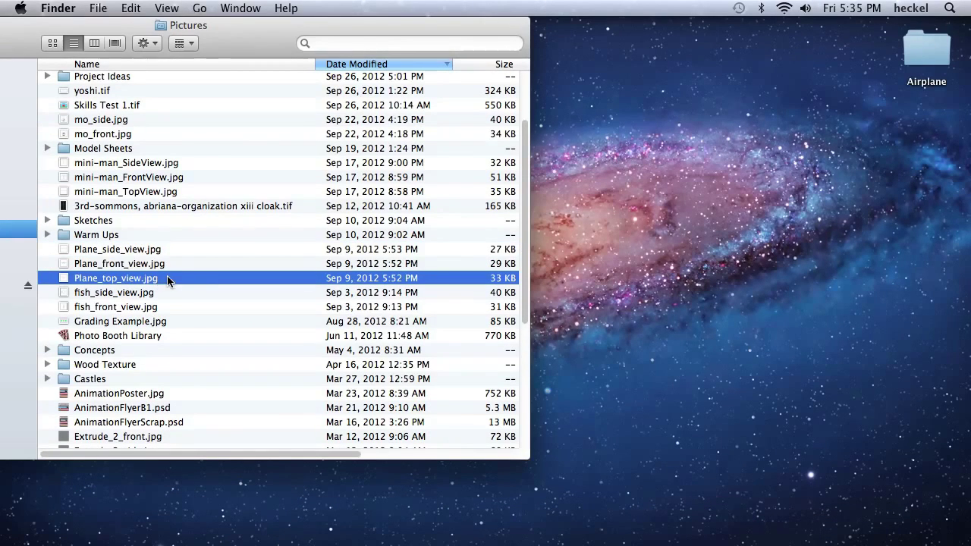
pyautogui.doubleClick(920, 44)
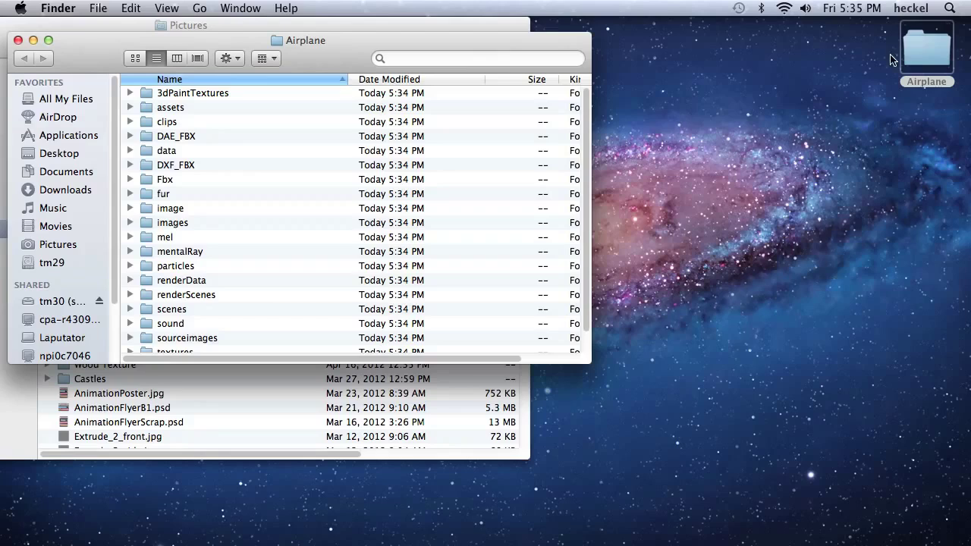
pyautogui.moveTo(449, 50); pyautogui.dragTo(614, 54)
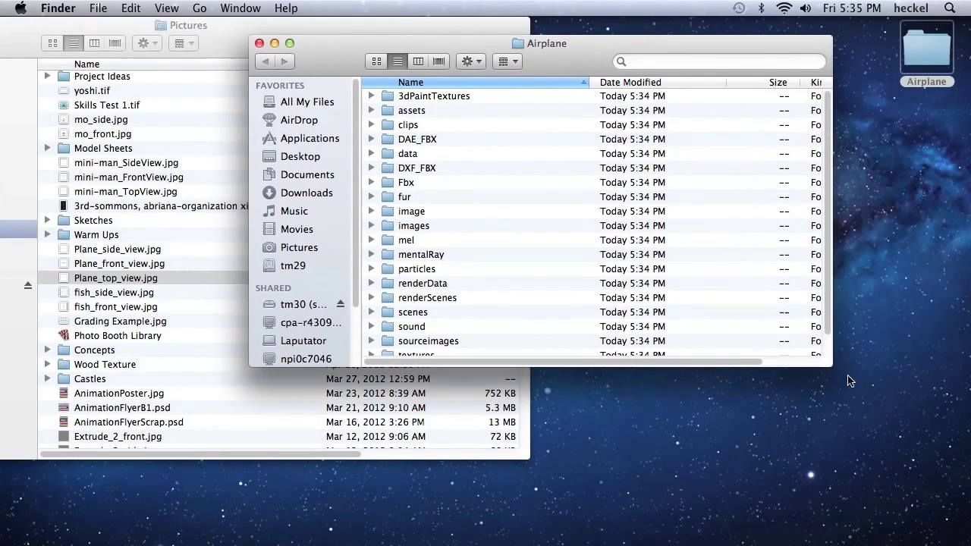
pyautogui.moveTo(826, 365); pyautogui.dragTo(634, 419)
pyautogui.moveTo(370, 38); pyautogui.dragTo(592, 20)
# Copy Plane_side_view.jpg, Plane_front_view.jpg and Plane_top_view.jpg from Pictures.
pyautogui.click(172, 252)
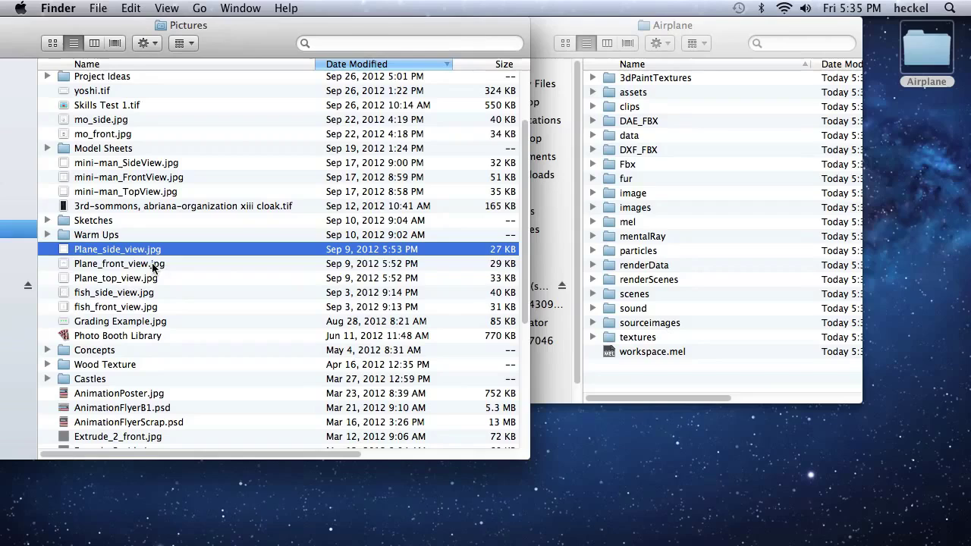
pyautogui.keyDown('shift'); pyautogui.click(152, 263); pyautogui.keyUp('shift')
pyautogui.keyDown('shift'); pyautogui.click(141, 277); pyautogui.keyUp('shift')
pyautogui.rightClick(134, 264)
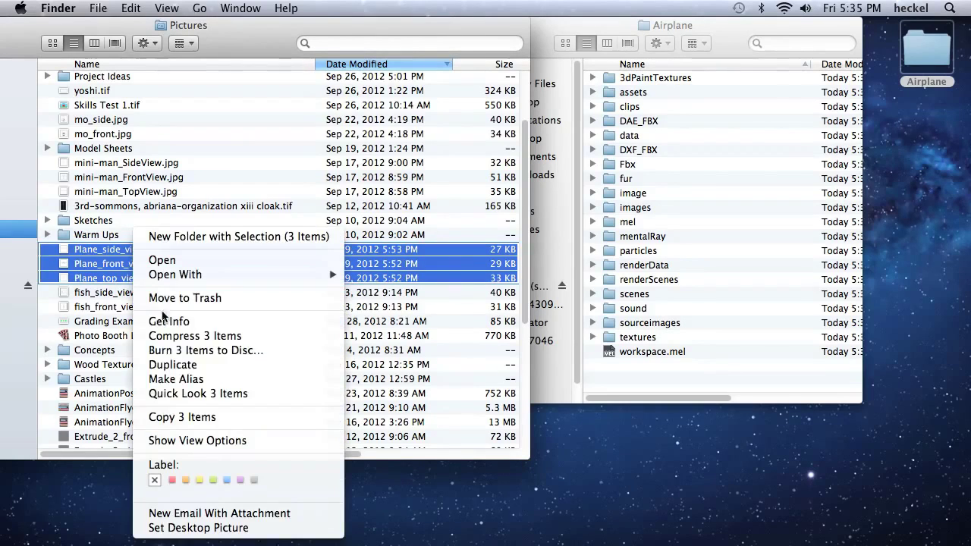
pyautogui.click(195, 417)
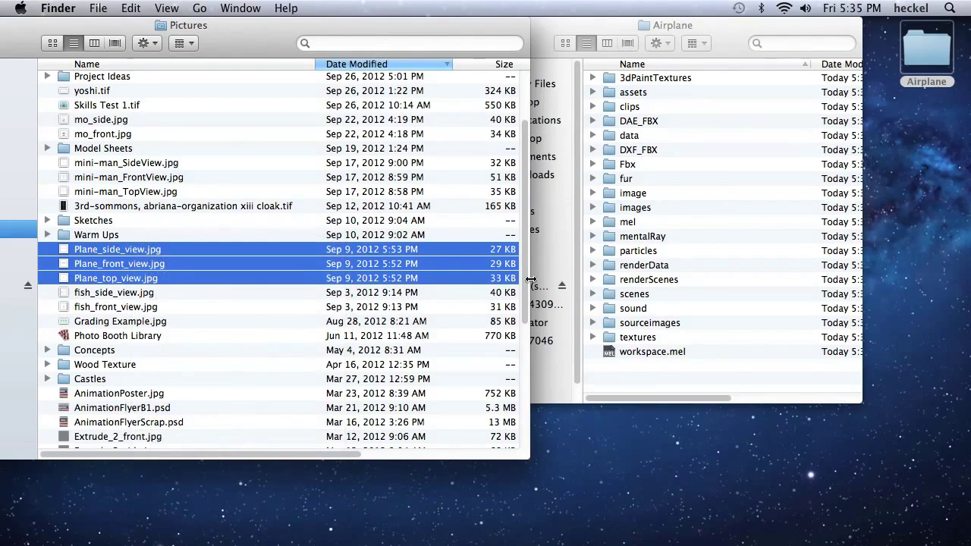
# Paste the three images into Airplane's sourceimages folder and close both Finder windows.
pyautogui.click(706, 247)
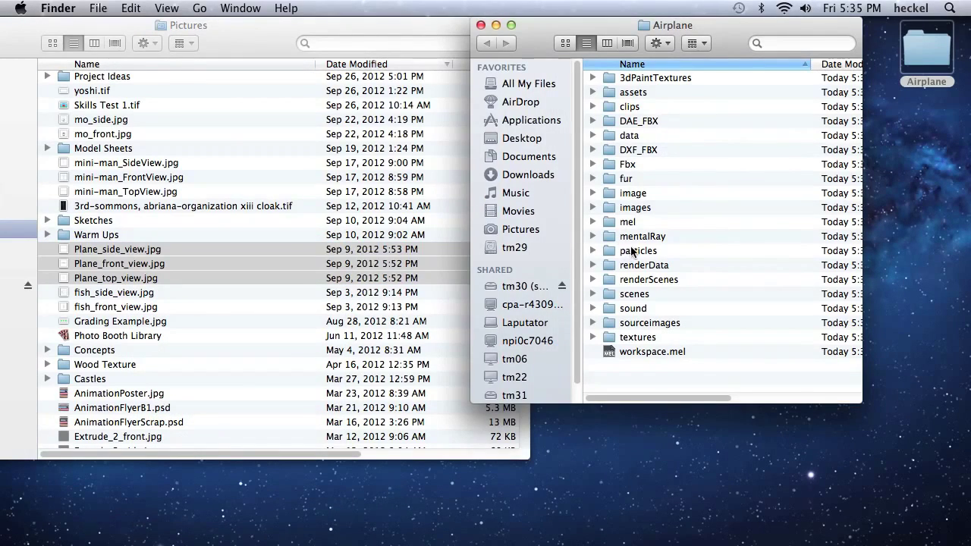
pyautogui.doubleClick(646, 323)
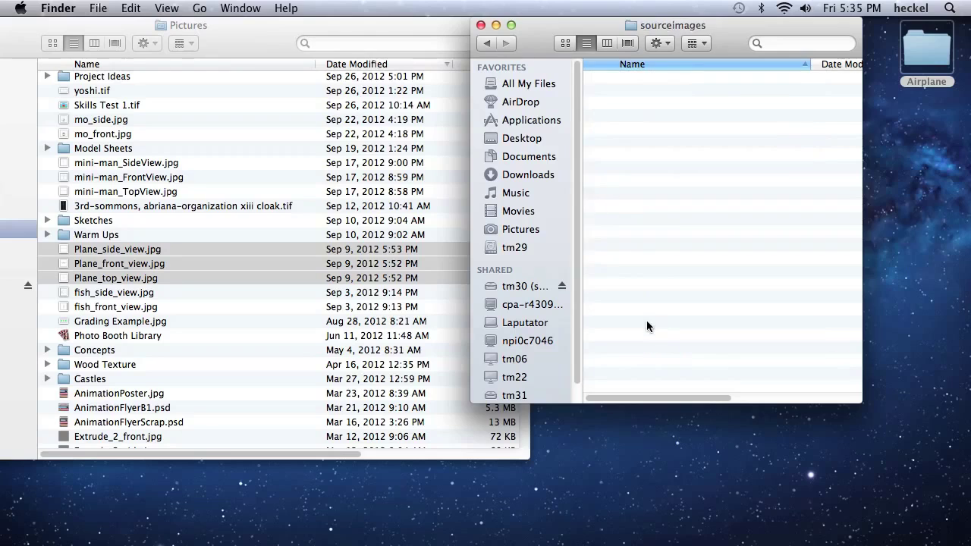
pyautogui.rightClick(643, 124)
pyautogui.click(699, 164)
pyautogui.click(481, 25)
pyautogui.moveTo(40, 30); pyautogui.dragTo(220, 28)
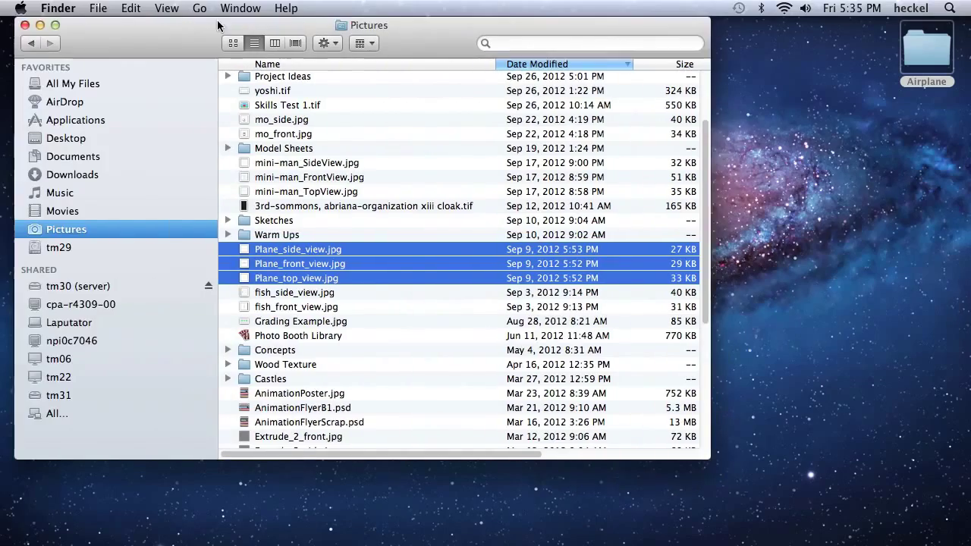
pyautogui.click(25, 25)
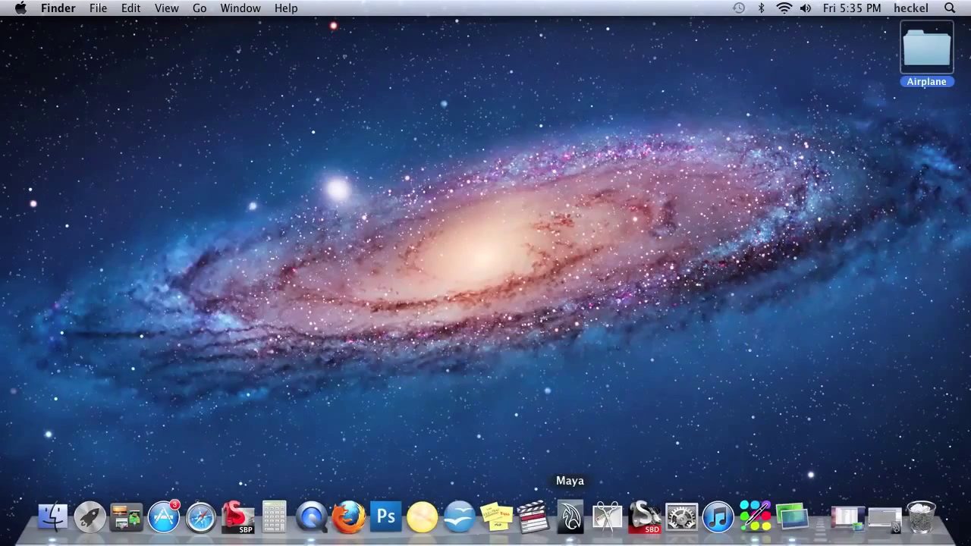
# Back in Maya, switch to the four-view layout and create a polygon plane.
pyautogui.click(568, 523)
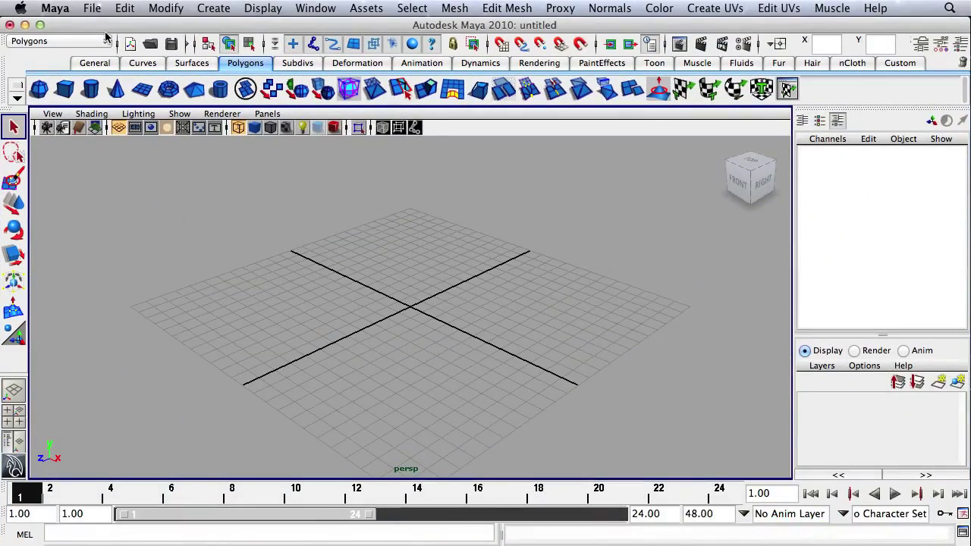
pyautogui.press('space')
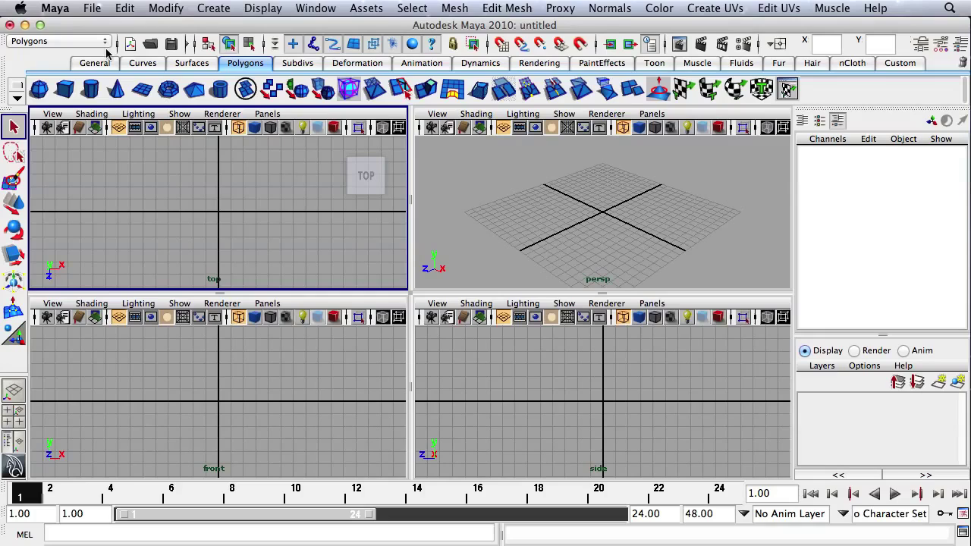
pyautogui.click(143, 90)
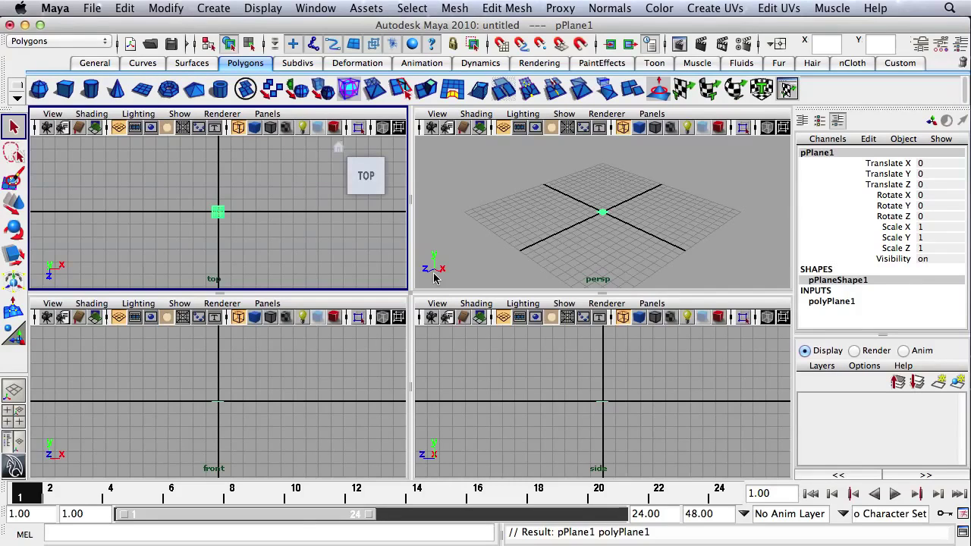
# Set polyPlane1 Width and Height to 10 and both subdivisions to 1.
pyautogui.click(850, 304)
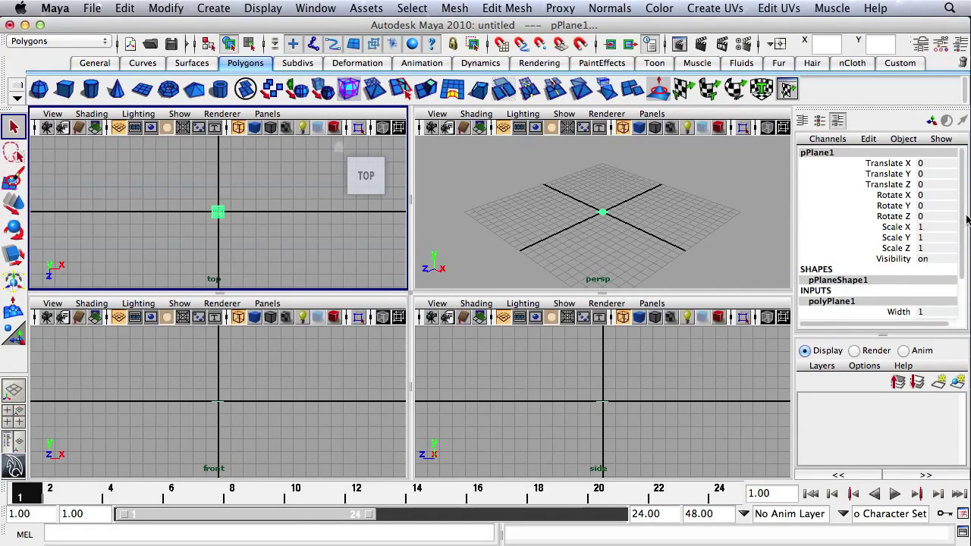
pyautogui.scroll(-3, 966, 220)
pyautogui.moveTo(938, 260); pyautogui.dragTo(938, 273)
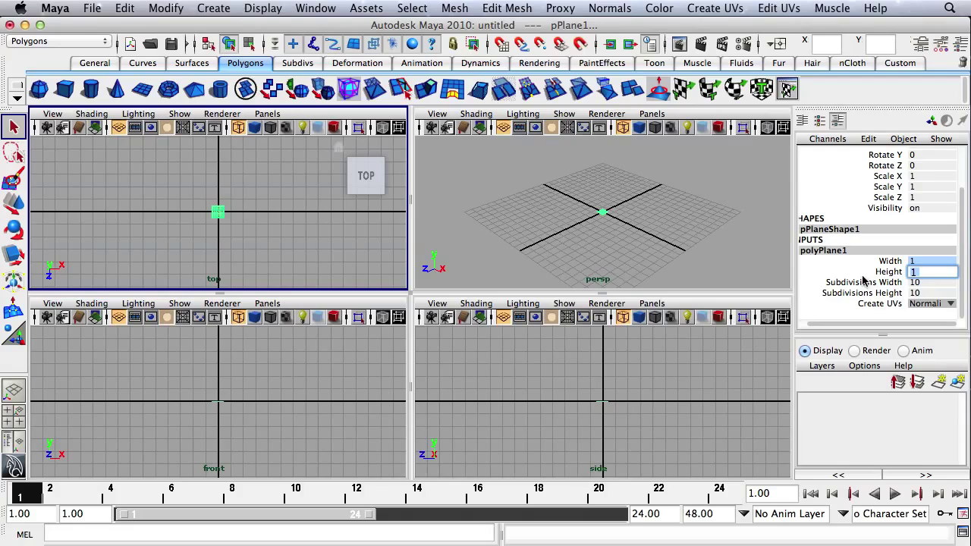
pyautogui.write('10')
pyautogui.press('Return')
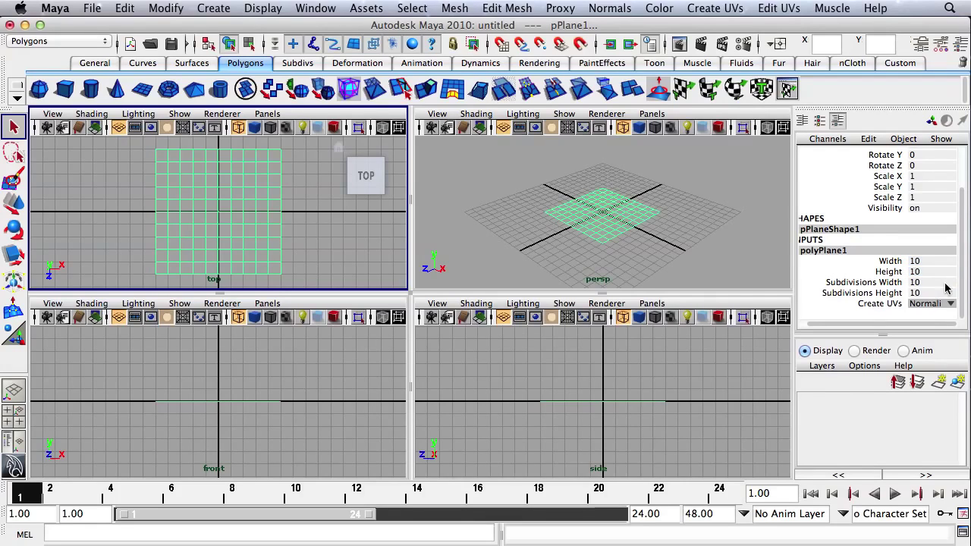
pyautogui.moveTo(944, 282); pyautogui.dragTo(945, 292)
pyautogui.write('1')
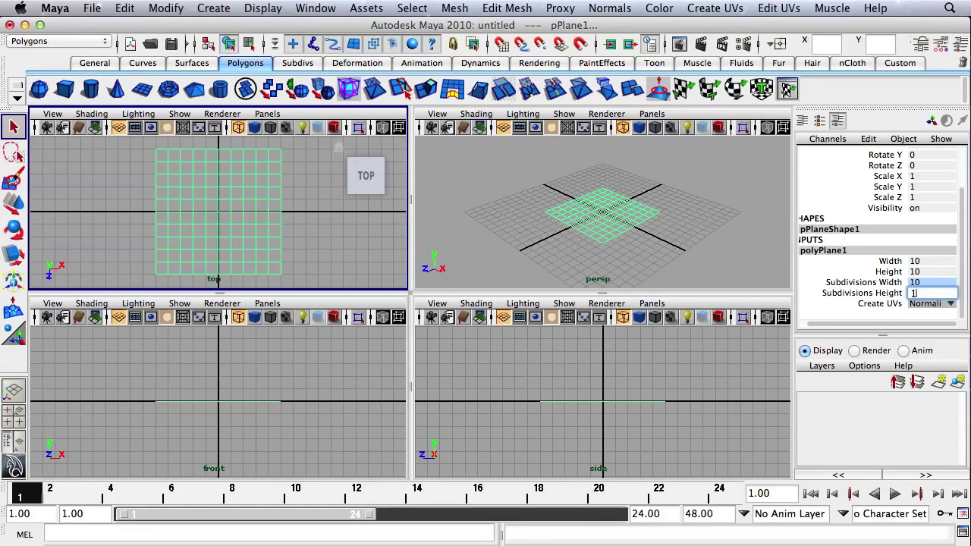
pyautogui.press('Return')
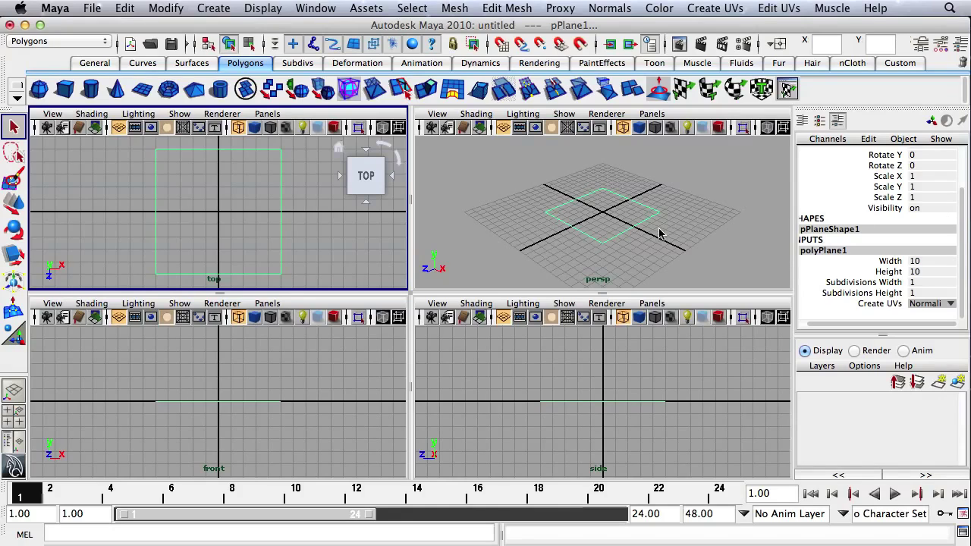
pyautogui.scroll(-1, 279, 232)
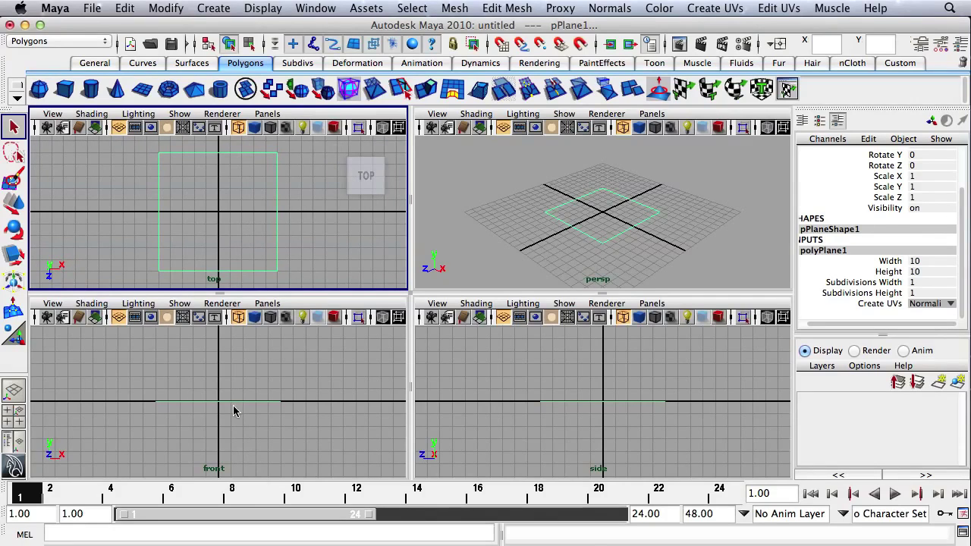
# Duplicate the plane and rotate the copy 90 degrees on X.
pyautogui.hotkey('ctrl', 'd')
pyautogui.press('e')
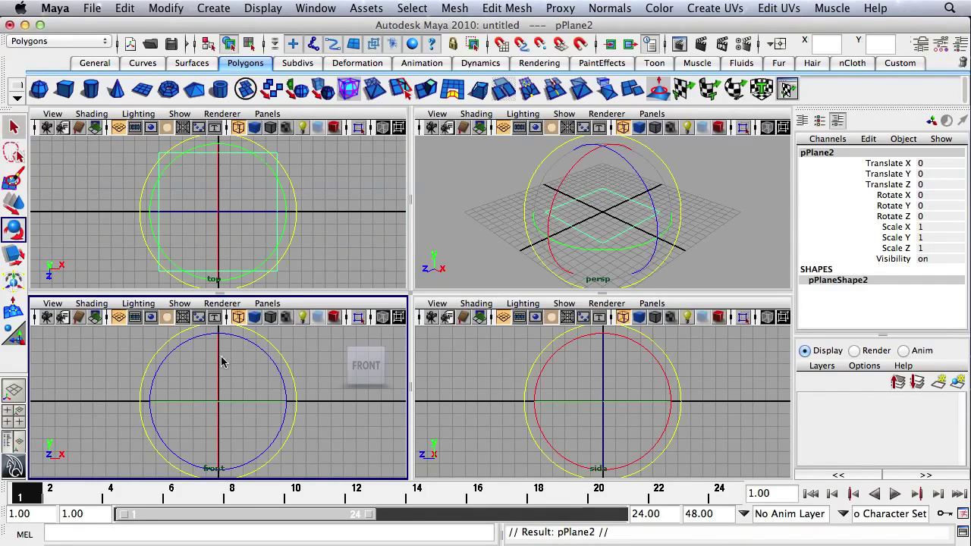
pyautogui.moveTo(217, 353); pyautogui.dragTo(261, 424)
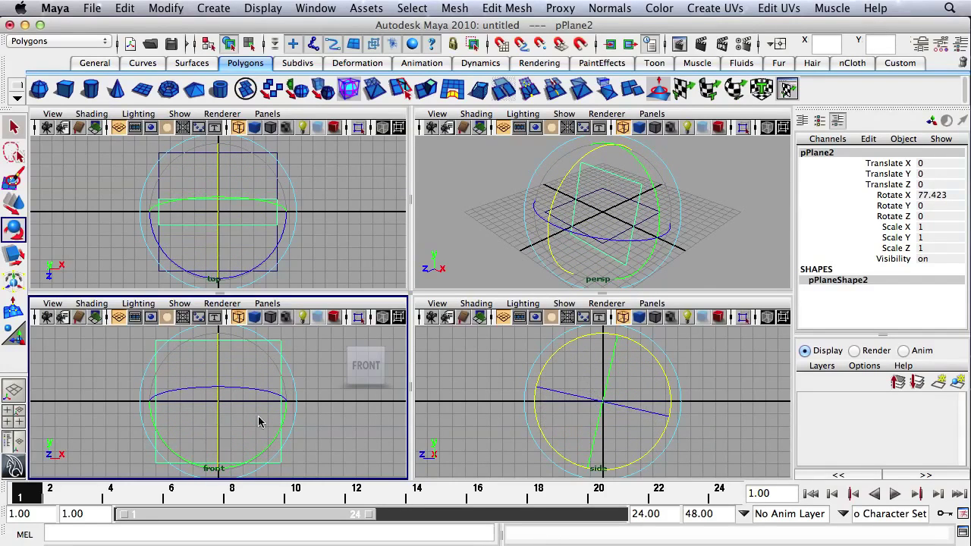
pyautogui.click(944, 196)
pyautogui.write('90')
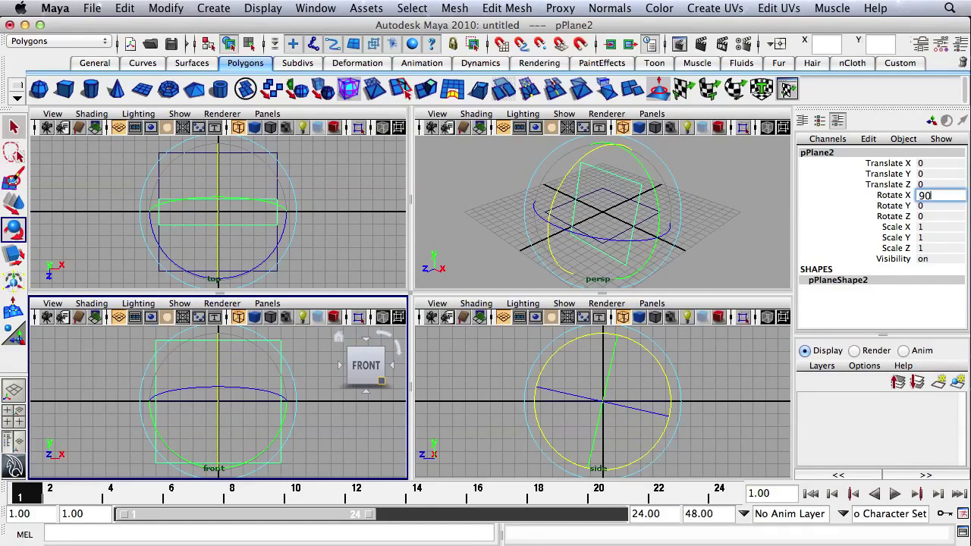
pyautogui.press('Return')
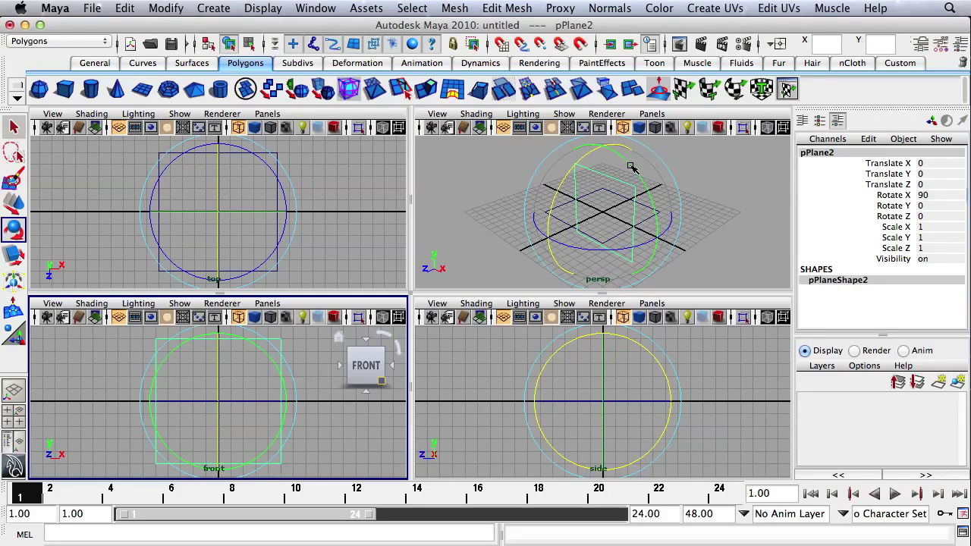
# Move the upright copy back to Translate Z -5.
pyautogui.press('w')
pyautogui.click(599, 211)
pyautogui.moveTo(567, 229); pyautogui.dragTo(603, 216)
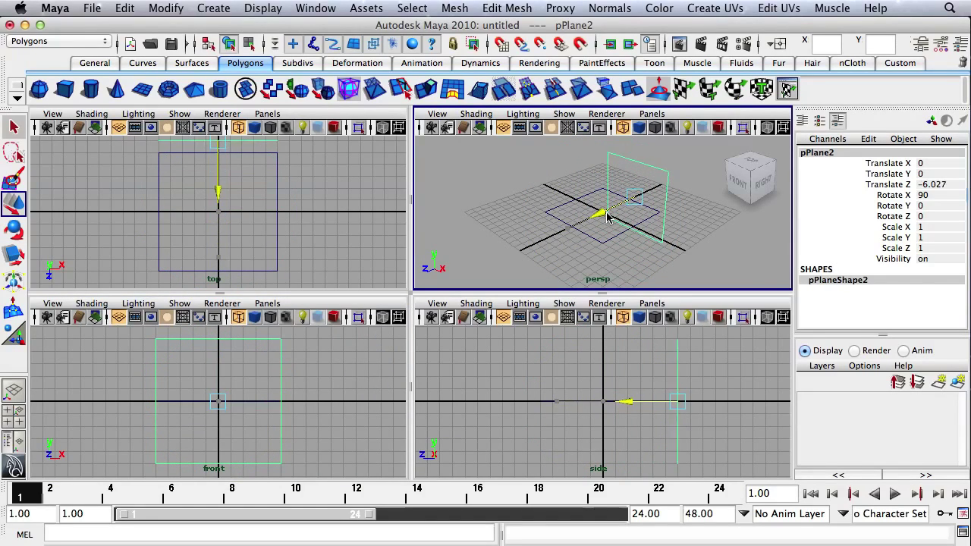
pyautogui.write('-5')
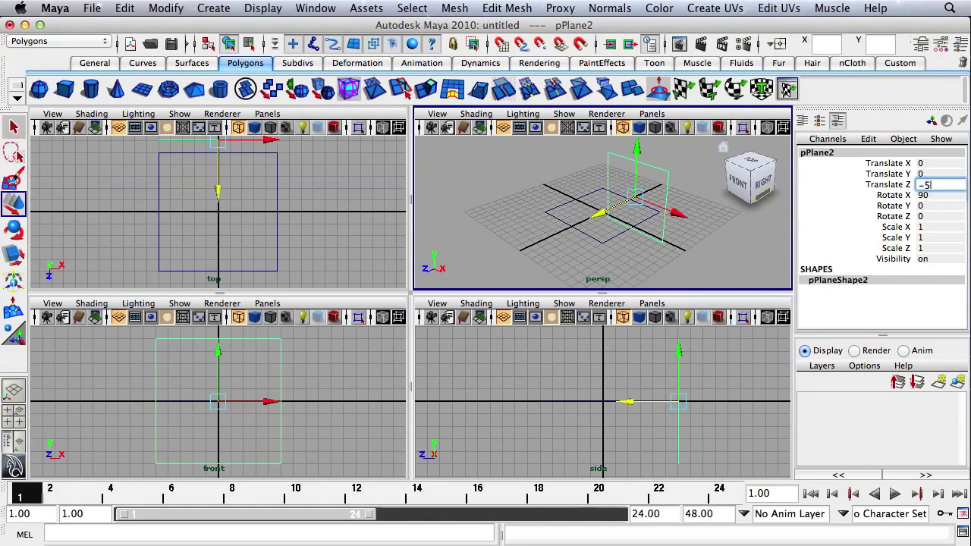
pyautogui.press('Return')
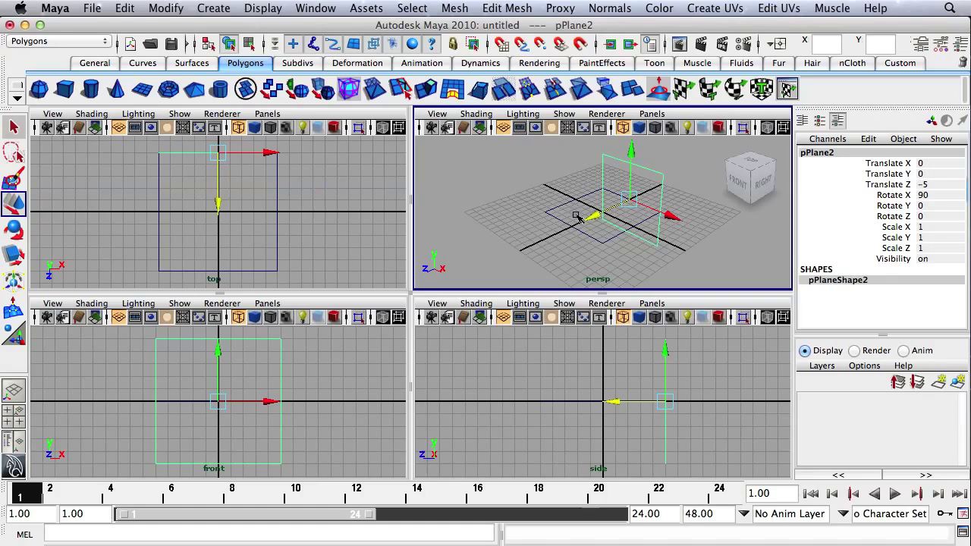
# Select the original plane pPlane1 and pick its Translate Y field.
pyautogui.keyDown('alt'); pyautogui.moveTo(521, 220); pyautogui.dragTo(554, 221); pyautogui.keyUp('alt')
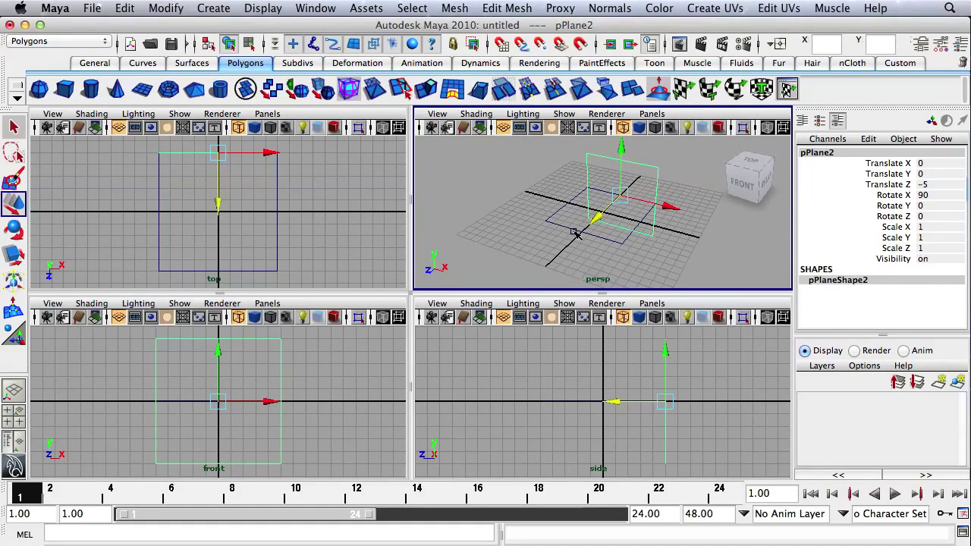
pyautogui.click(570, 227)
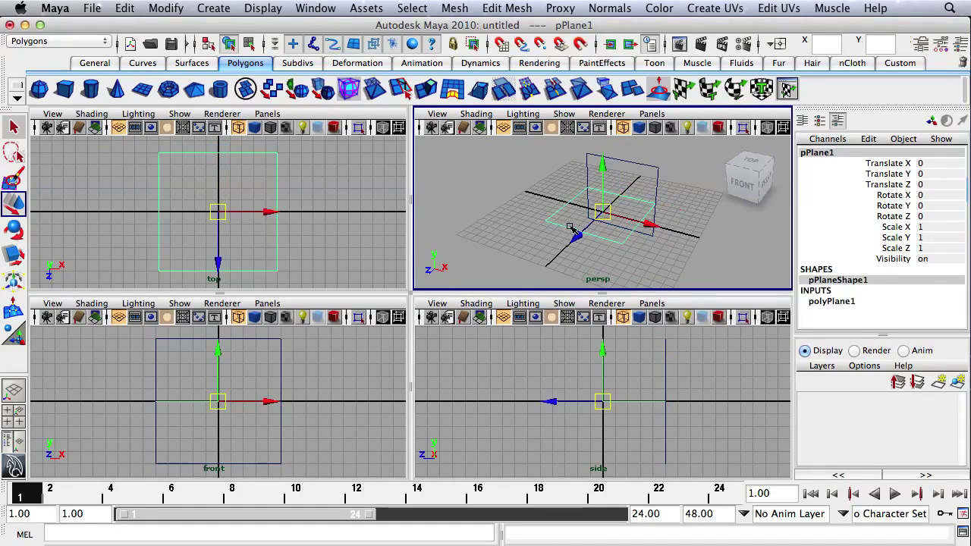
pyautogui.click(932, 176)
# Set the floor plane to Translate Y -5 and select the upright back plane.
pyautogui.press('Return')
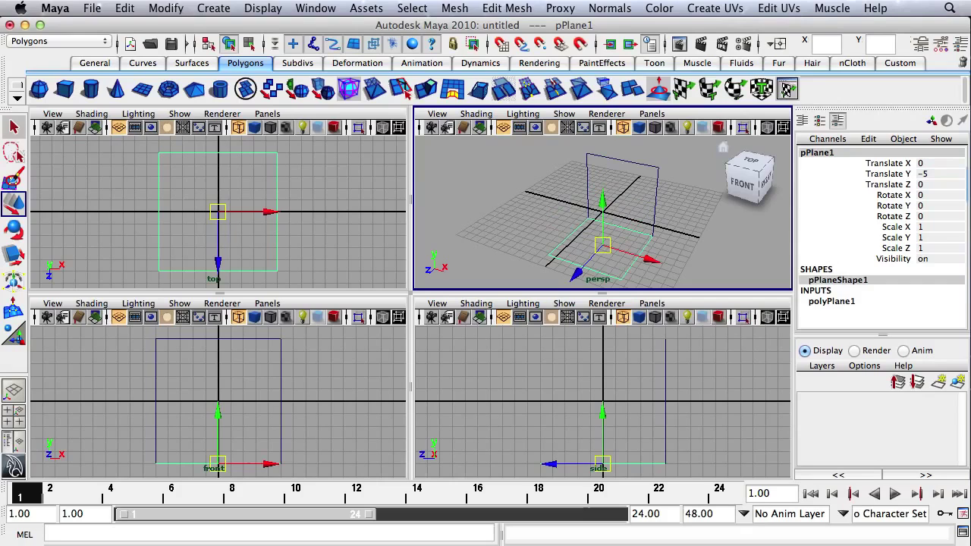
pyautogui.click(648, 194)
pyautogui.keyDown('alt'); pyautogui.moveTo(648, 193); pyautogui.dragTo(620, 198); pyautogui.keyUp('alt')
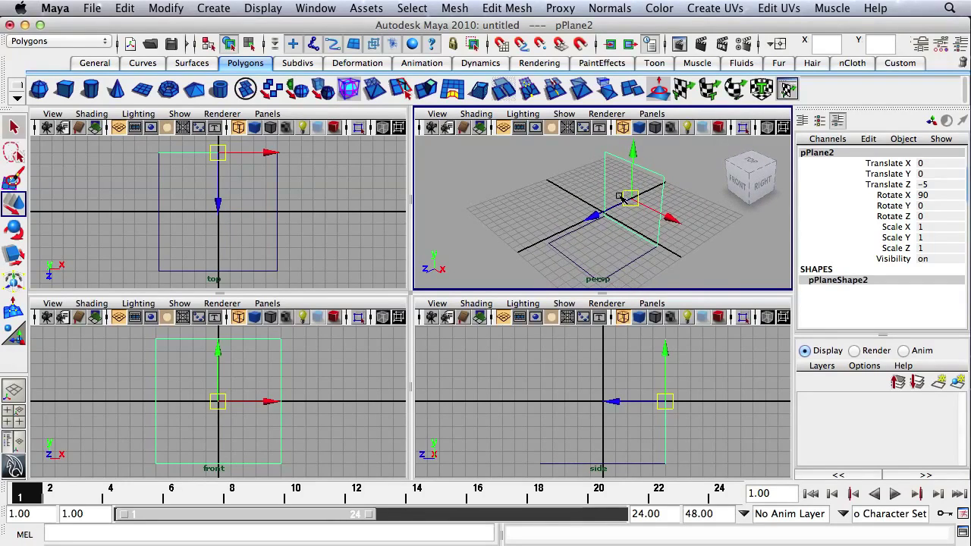
# Duplicate the back plane and rotate the copy -90 degrees on Y.
pyautogui.hotkey('ctrl', 'd')
pyautogui.press('e')
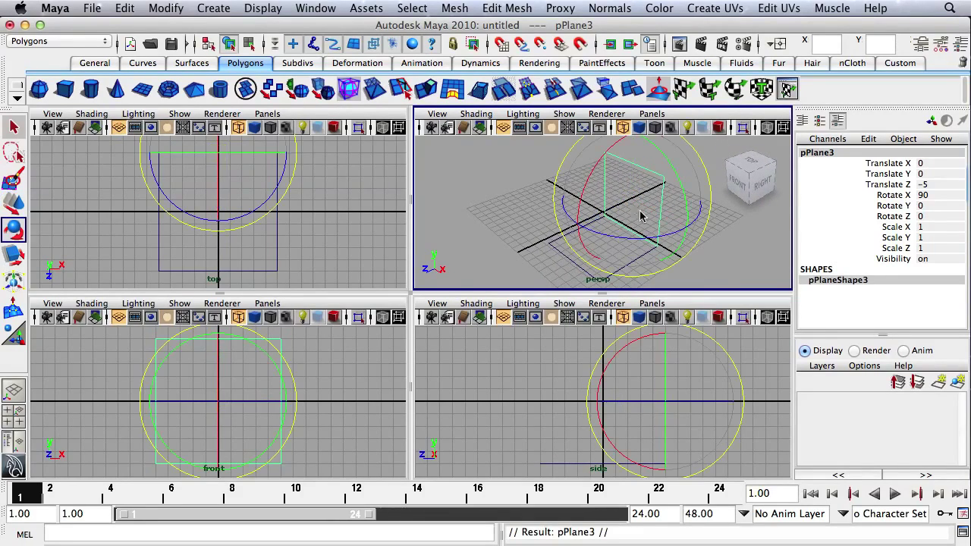
pyautogui.moveTo(635, 241); pyautogui.dragTo(571, 236)
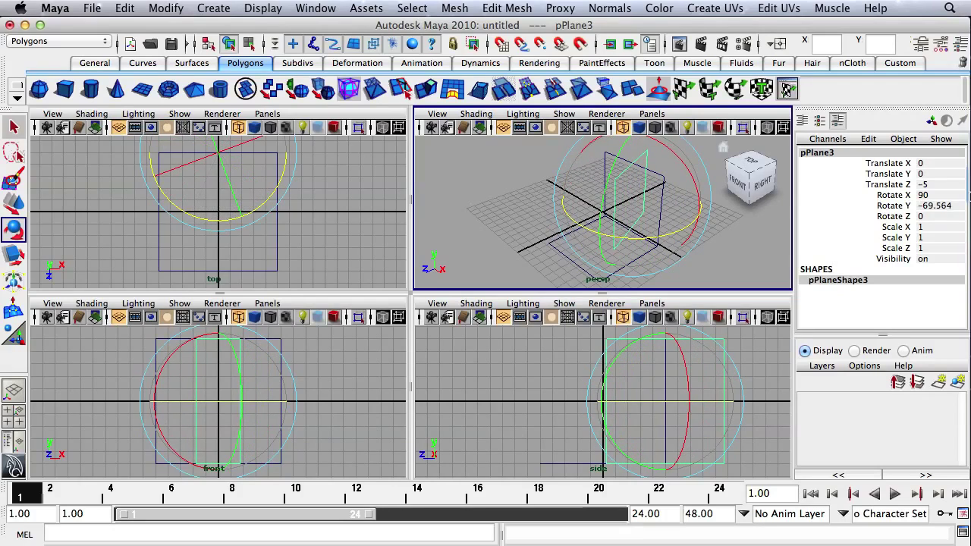
pyautogui.doubleClick(941, 206)
pyautogui.write('-')
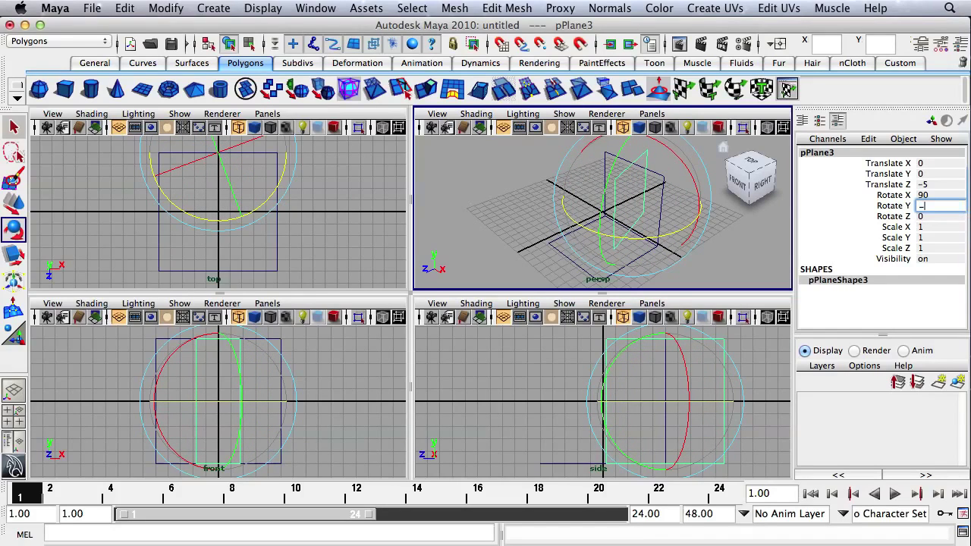
pyautogui.write('90')
pyautogui.press('Return')
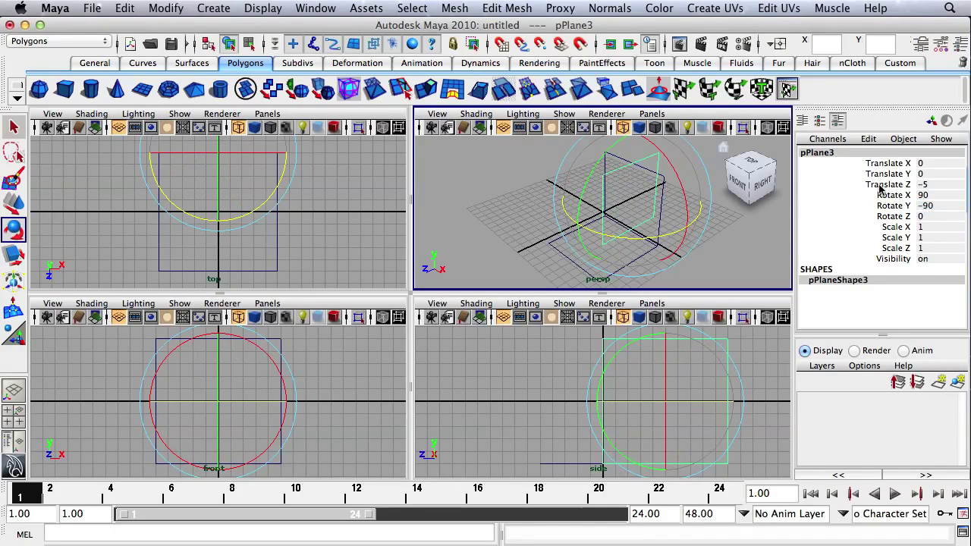
# Place the new side plane at Translate X -5, Z 0, then deselect all.
pyautogui.middleClick(251, 198)
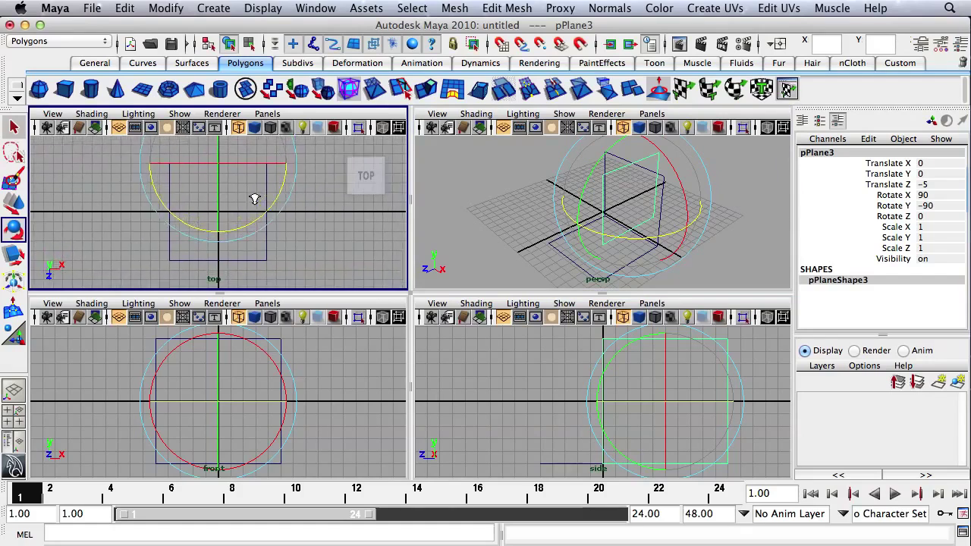
pyautogui.press('w')
pyautogui.moveTo(214, 173); pyautogui.dragTo(168, 218)
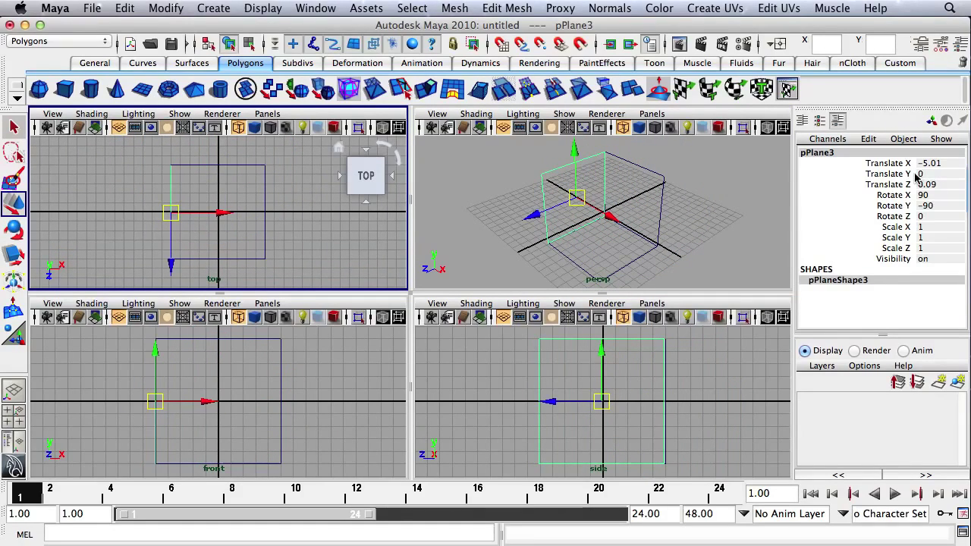
pyautogui.click(945, 185)
pyautogui.write('0')
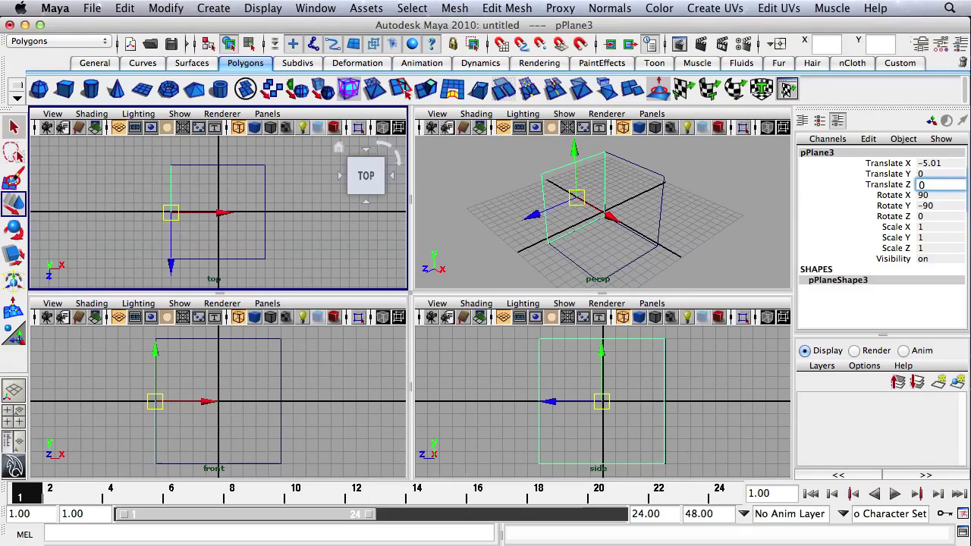
pyautogui.press('Return')
pyautogui.click(949, 164)
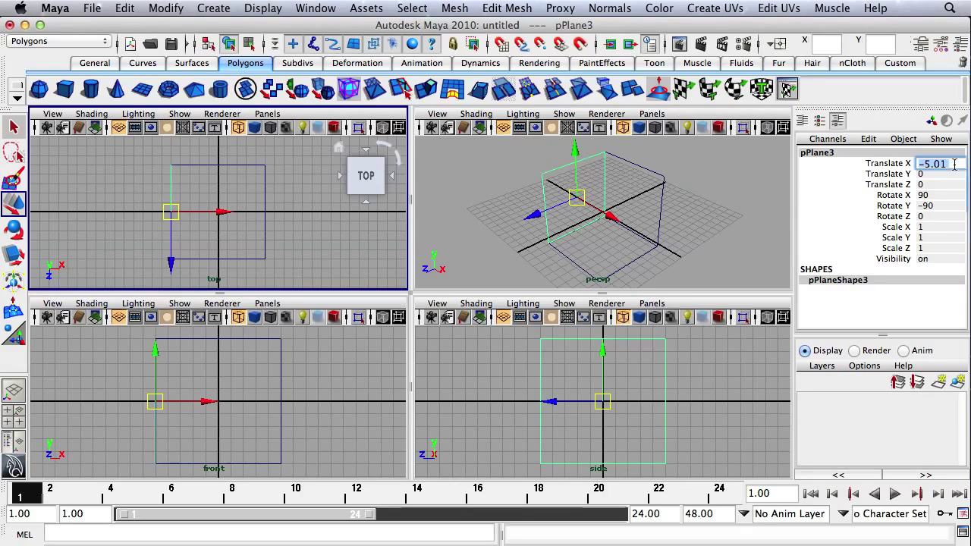
pyautogui.write('-5')
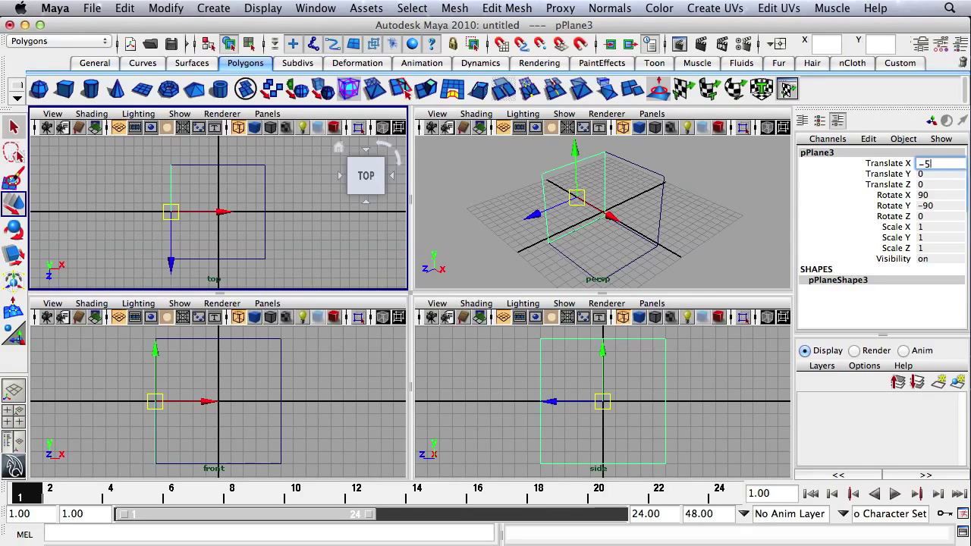
pyautogui.press('Return')
pyautogui.click(724, 201)
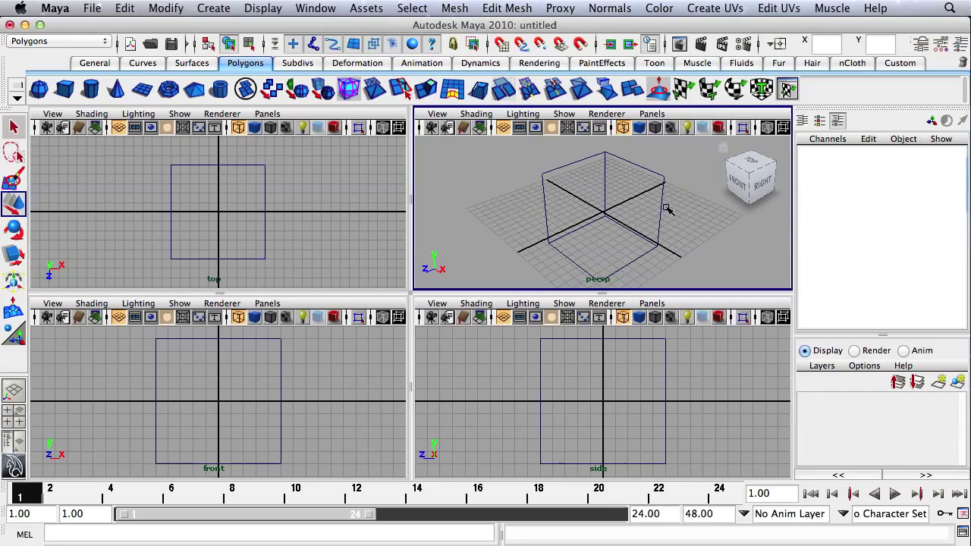
pyautogui.keyDown('alt'); pyautogui.moveTo(724, 201); pyautogui.dragTo(650, 191); pyautogui.keyUp('alt')
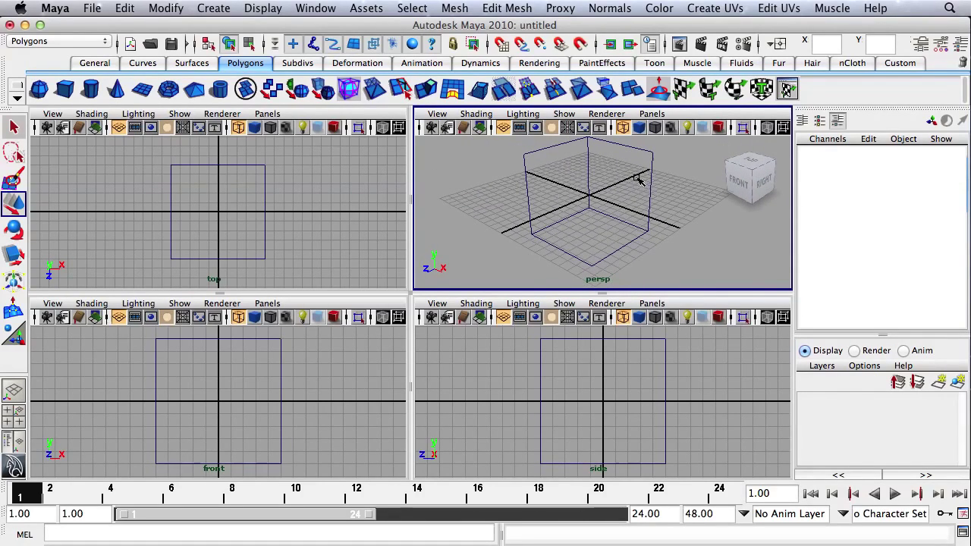
# Switch the perspective, side and front views to smooth shading and bring up the Window menu.
pyautogui.press('5')
pyautogui.press('5')
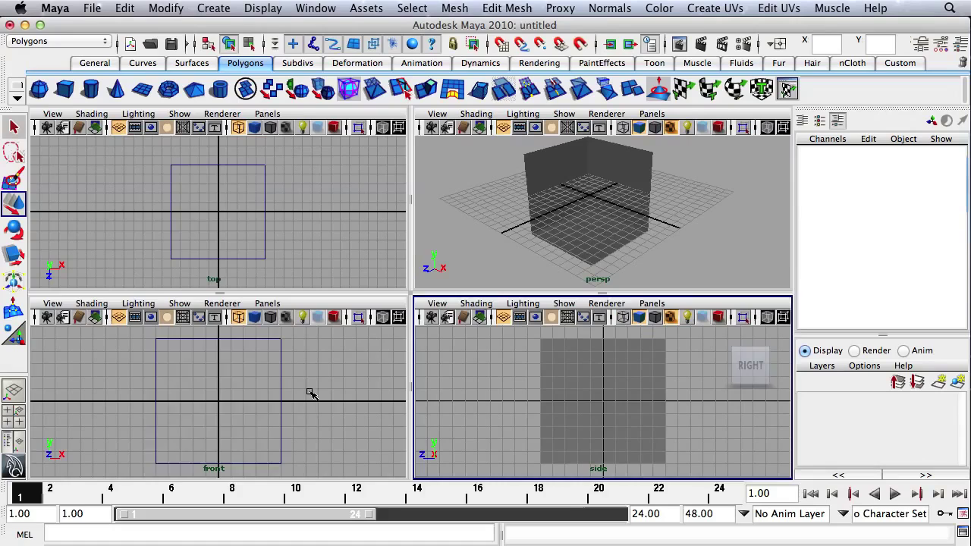
pyautogui.press('5')
pyautogui.press('5')
pyautogui.moveTo(637, 247)
pyautogui.keyDown('alt'); pyautogui.mouseDown()
pyautogui.moveTo(606, 227)
pyautogui.moveTo(574, 238)
pyautogui.moveTo(525, 195)
pyautogui.mouseUp(); pyautogui.keyUp('alt')
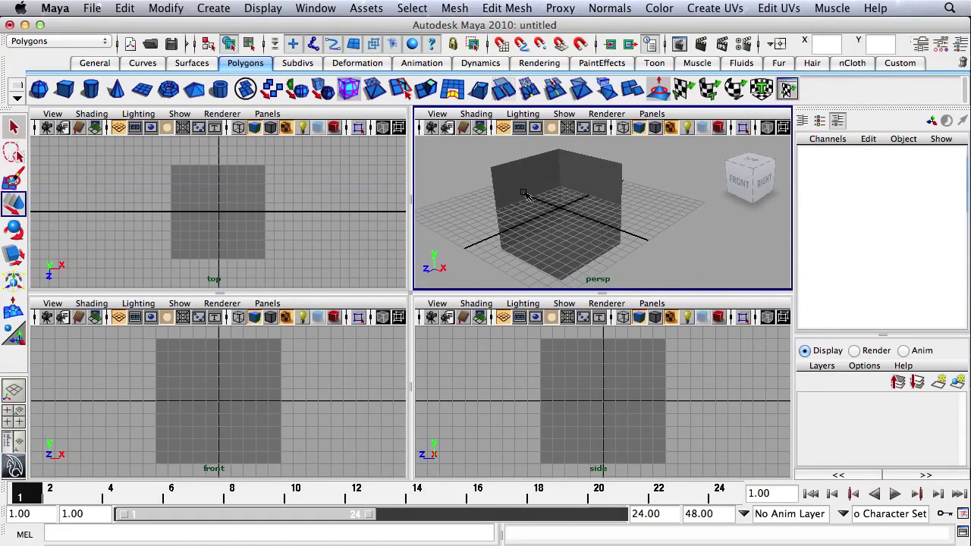
pyautogui.click(314, 9)
# Open Hypershade and create three new Lambert materials.
pyautogui.moveTo(363, 48)
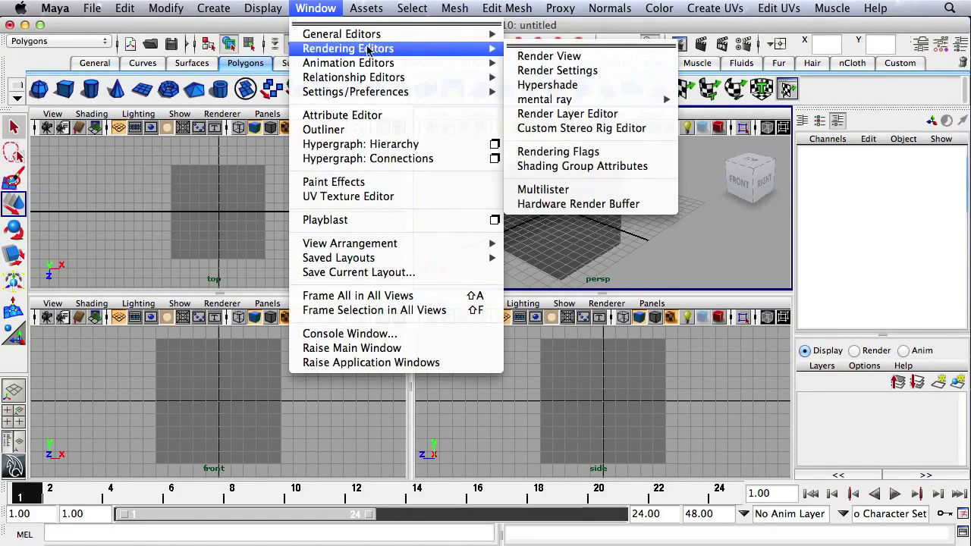
pyautogui.click(605, 85)
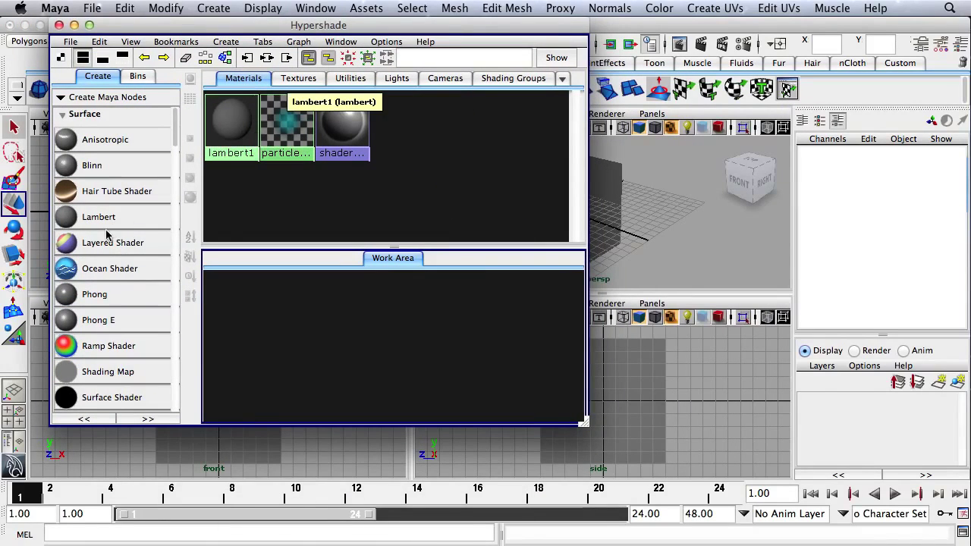
pyautogui.click(98, 217)
pyautogui.click(99, 217)
pyautogui.click(99, 217)
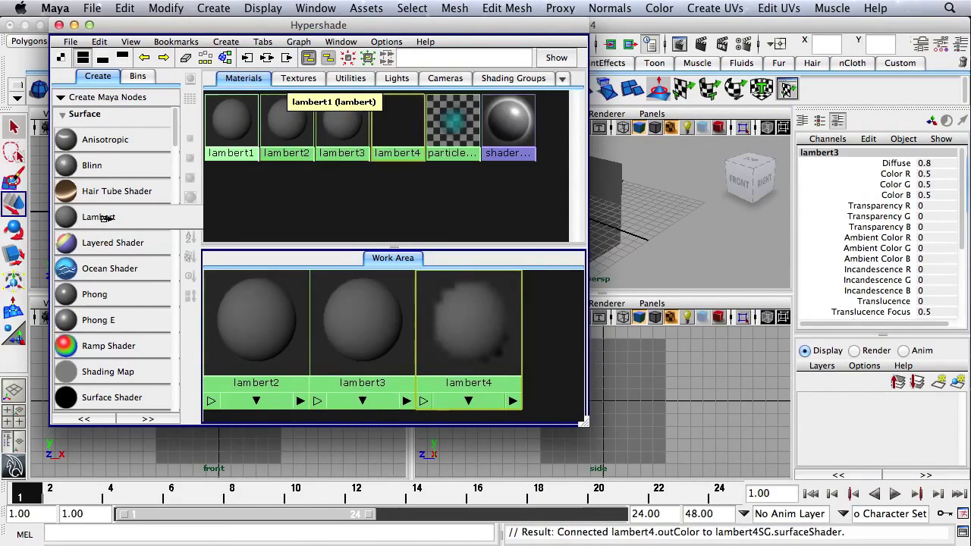
# Rename lambert2 to TopRefMat.
pyautogui.doubleClick(291, 124)
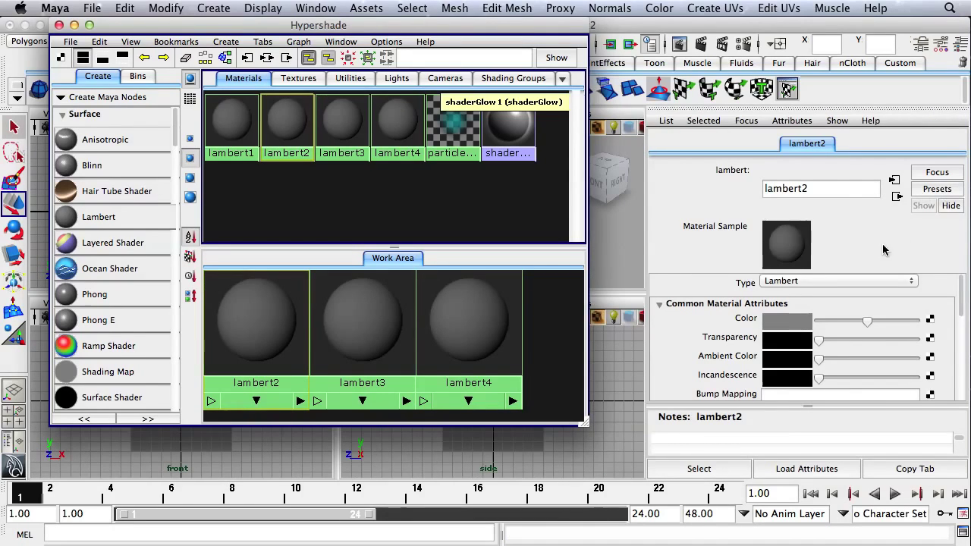
pyautogui.click(826, 188)
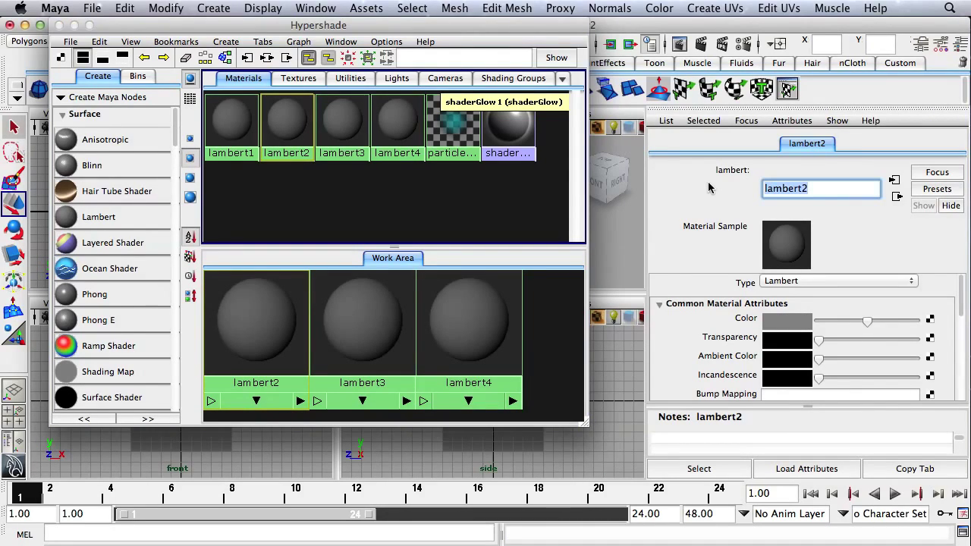
pyautogui.write('Top')
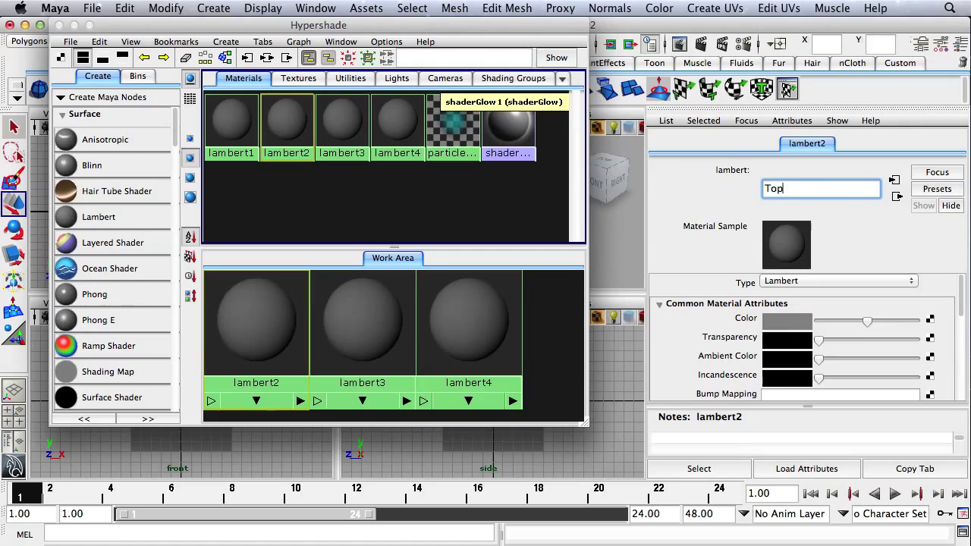
pyautogui.write('RefMat')
# Map a File texture loading Plane_top_view.jpg onto TopRefMat's Color.
pyautogui.click(930, 320)
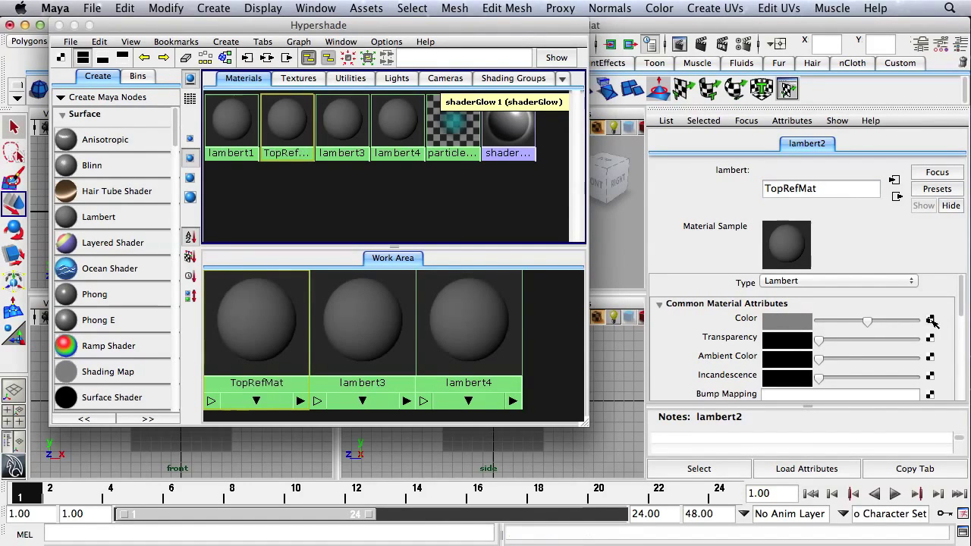
pyautogui.click(389, 203)
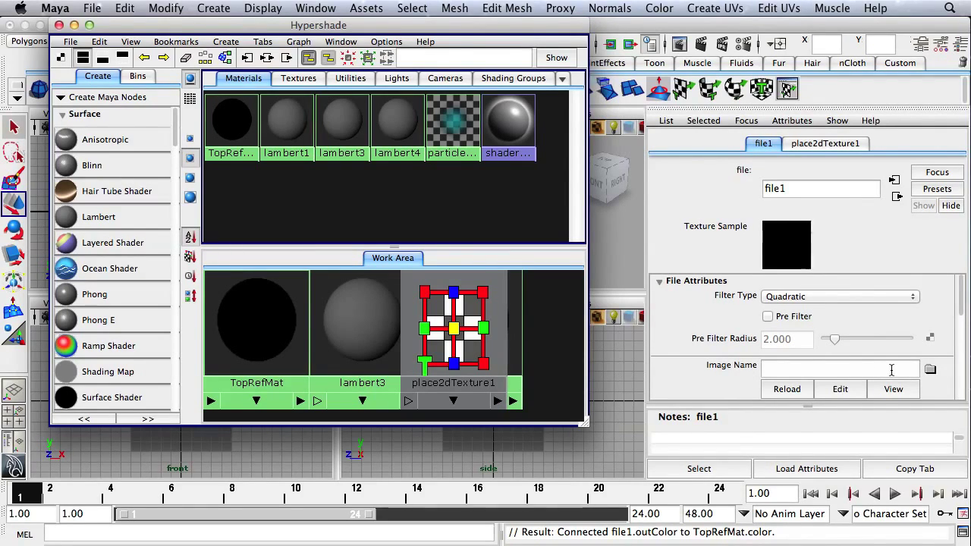
pyautogui.click(930, 370)
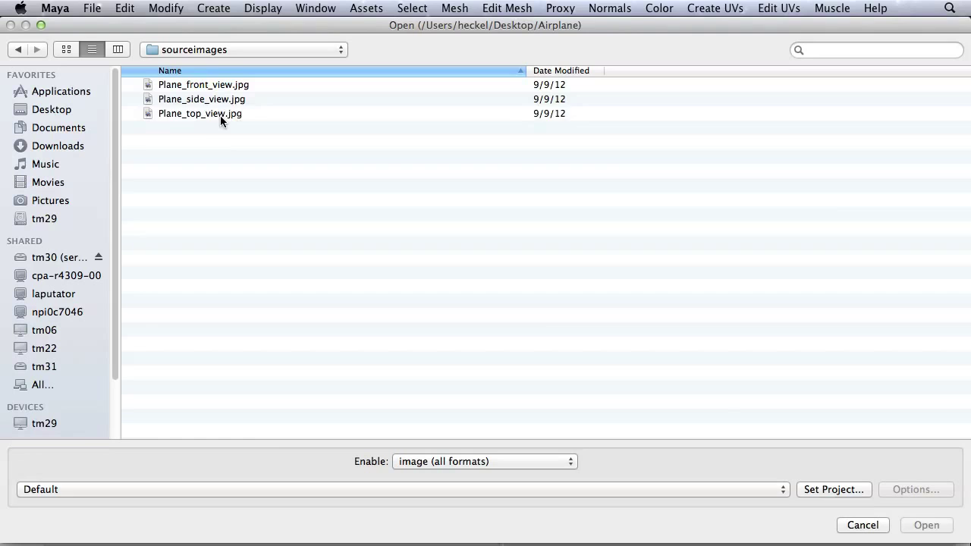
pyautogui.click(220, 115)
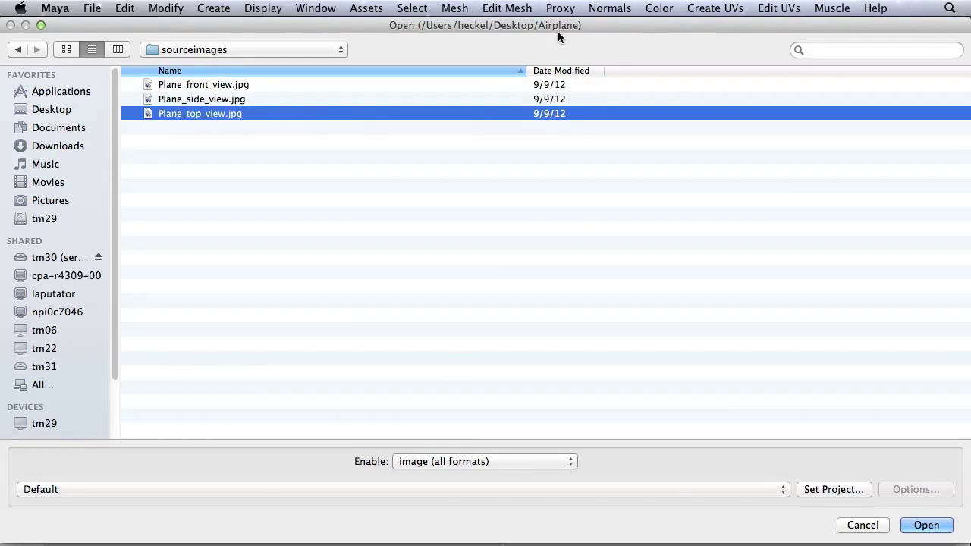
pyautogui.moveTo(558, 31); pyautogui.dragTo(306, 31)
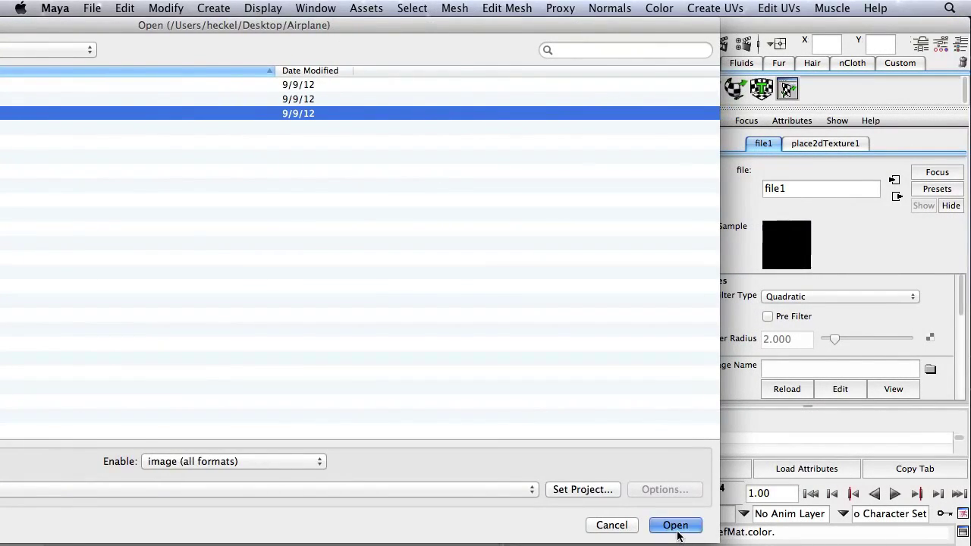
pyautogui.click(675, 525)
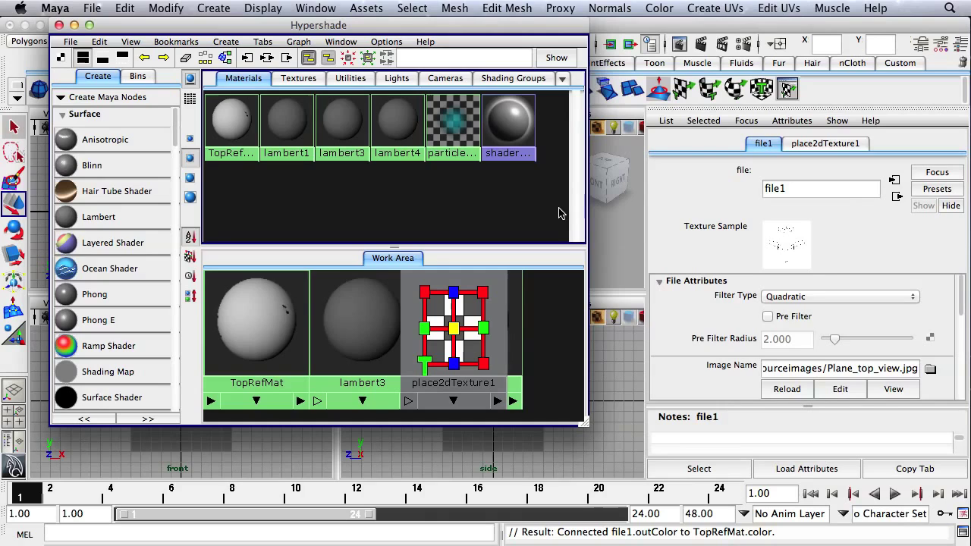
pyautogui.moveTo(348, 31); pyautogui.dragTo(314, 31)
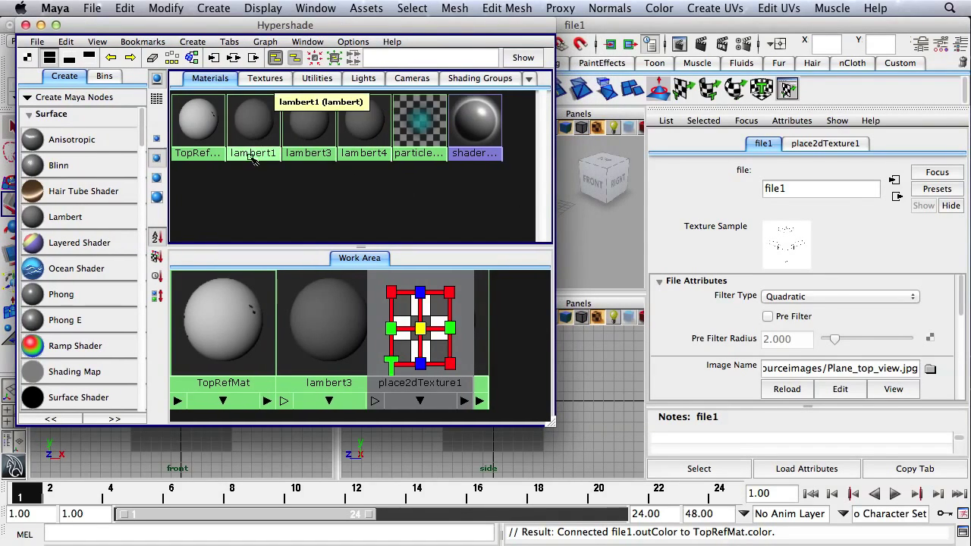
# Rename lambert3 to SideRefMat.
pyautogui.click(315, 121)
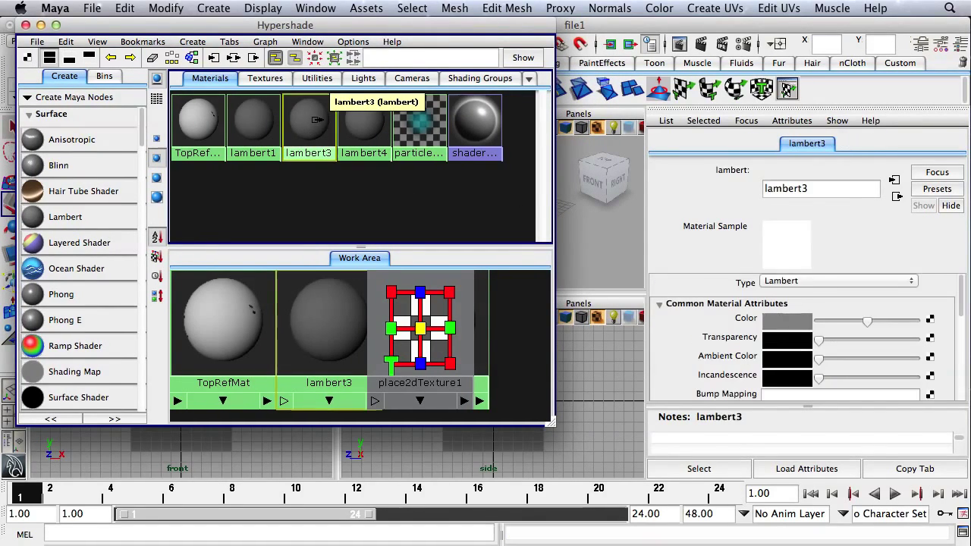
pyautogui.click(829, 188)
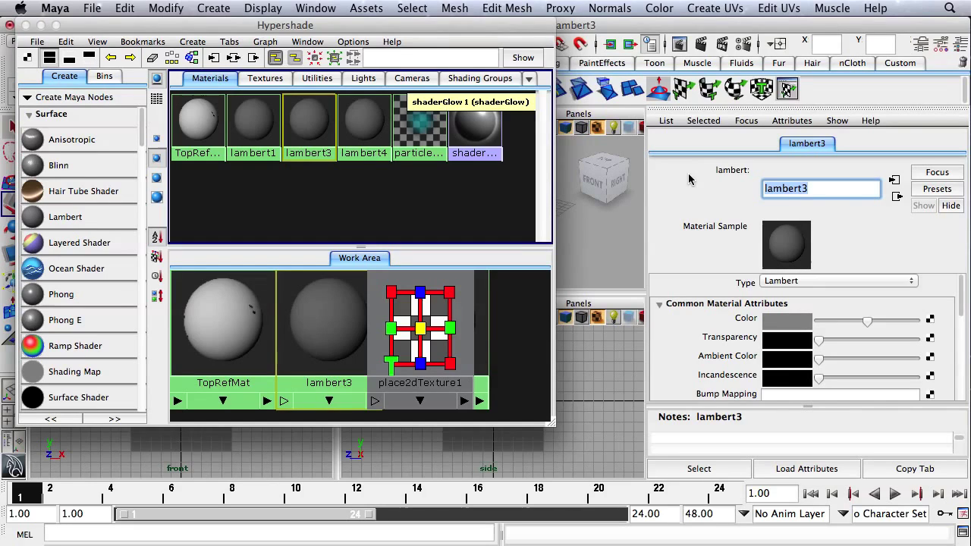
pyautogui.write('SideV')
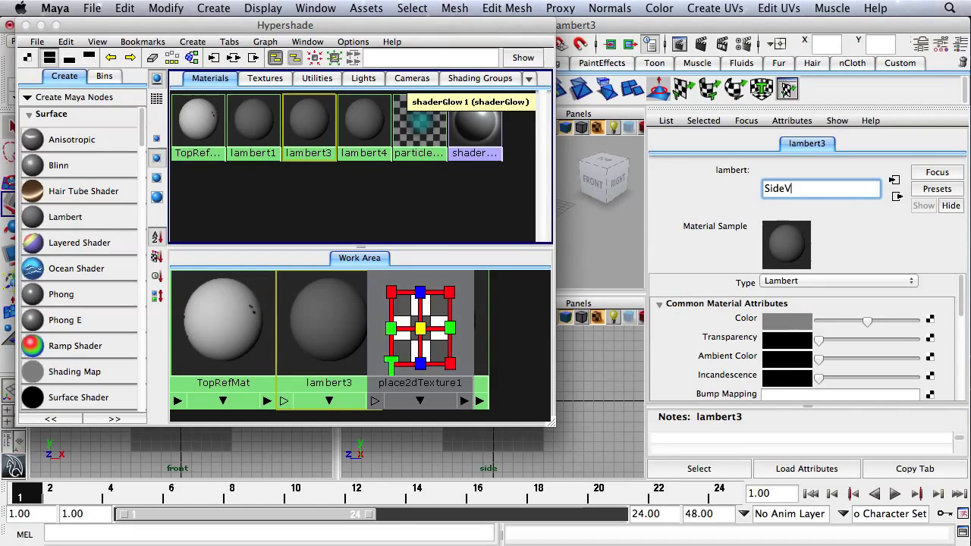
pyautogui.press('BackSpace')
pyautogui.press('Return')
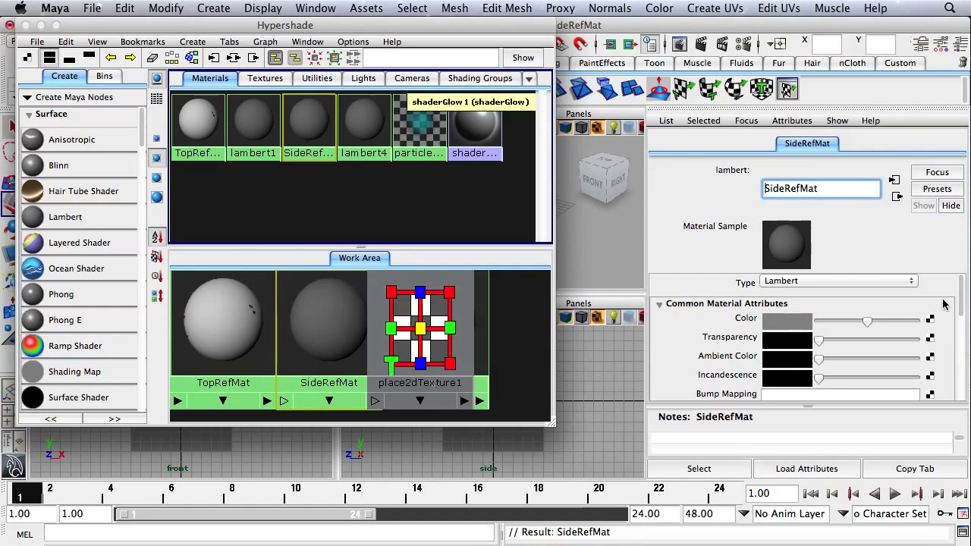
# Map a File texture loading Plane_side_view.jpg onto SideRefMat's Color.
pyautogui.click(930, 321)
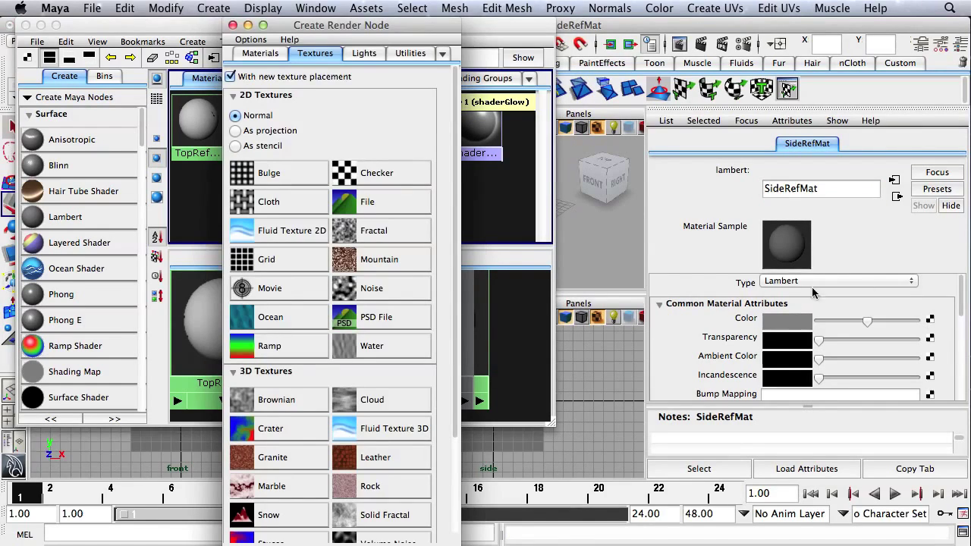
pyautogui.click(372, 203)
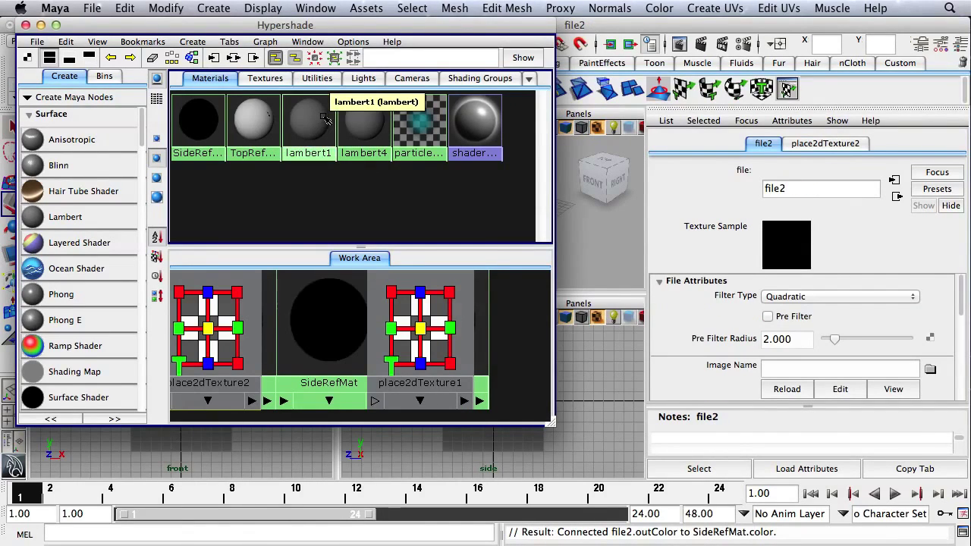
pyautogui.click(930, 370)
pyautogui.click(231, 100)
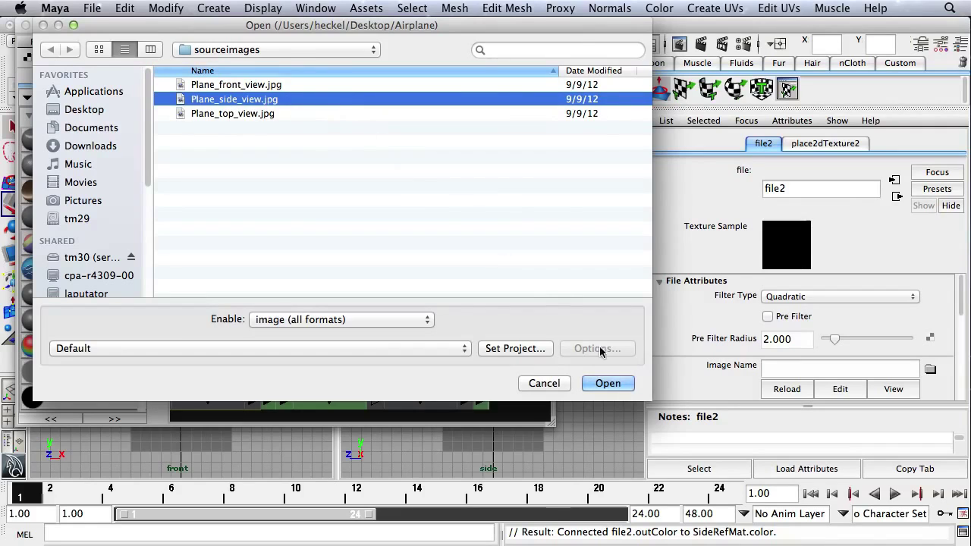
pyautogui.click(607, 383)
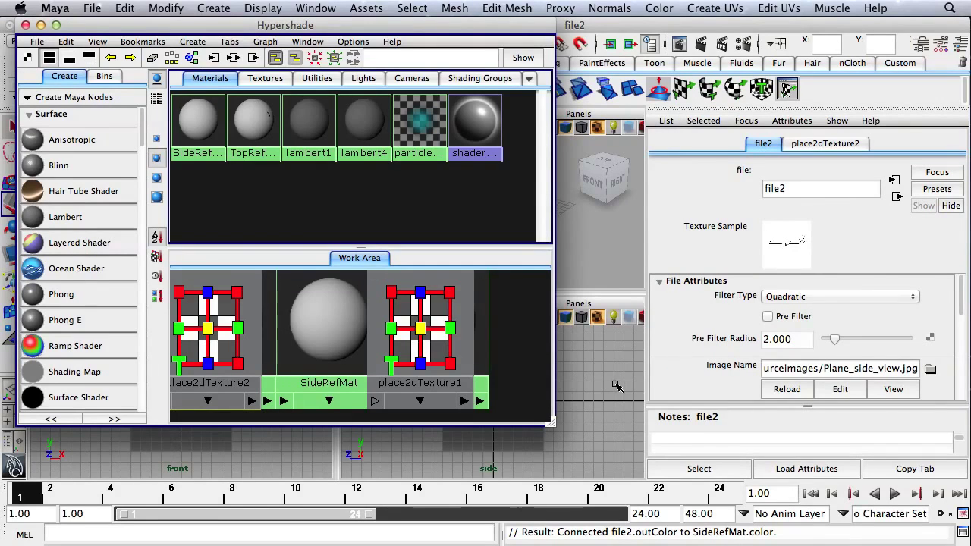
# Rename lambert4 to FrontRefMat.
pyautogui.click(371, 121)
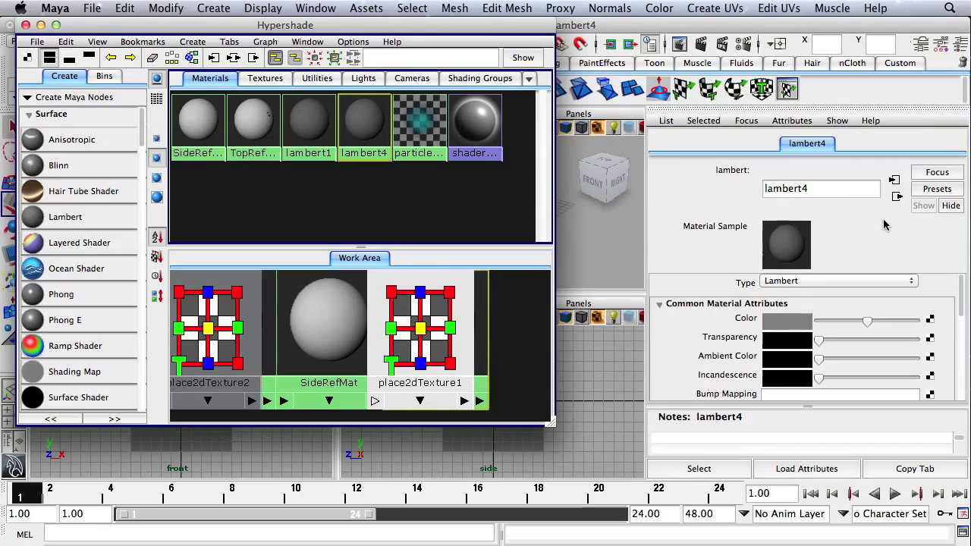
pyautogui.doubleClick(815, 188)
pyautogui.write('Front')
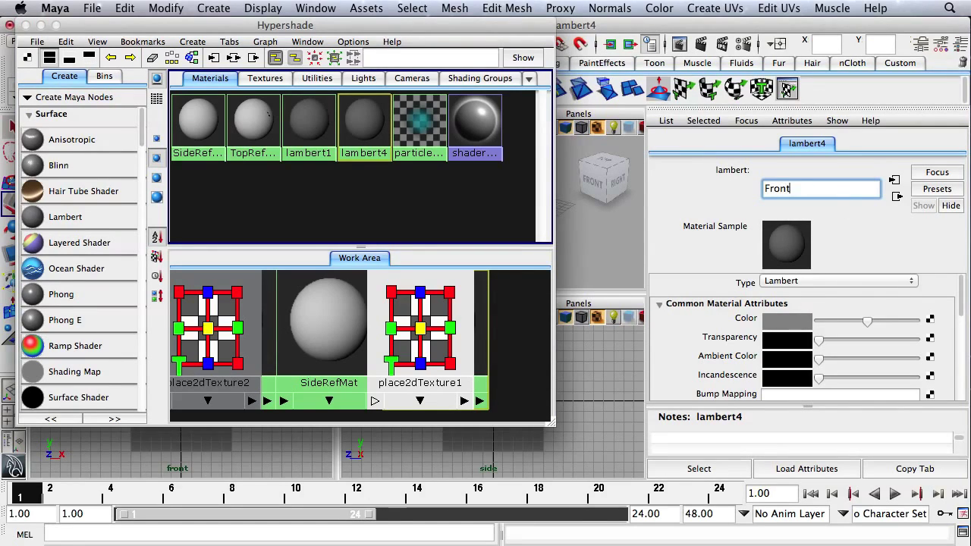
pyautogui.write('Vro')
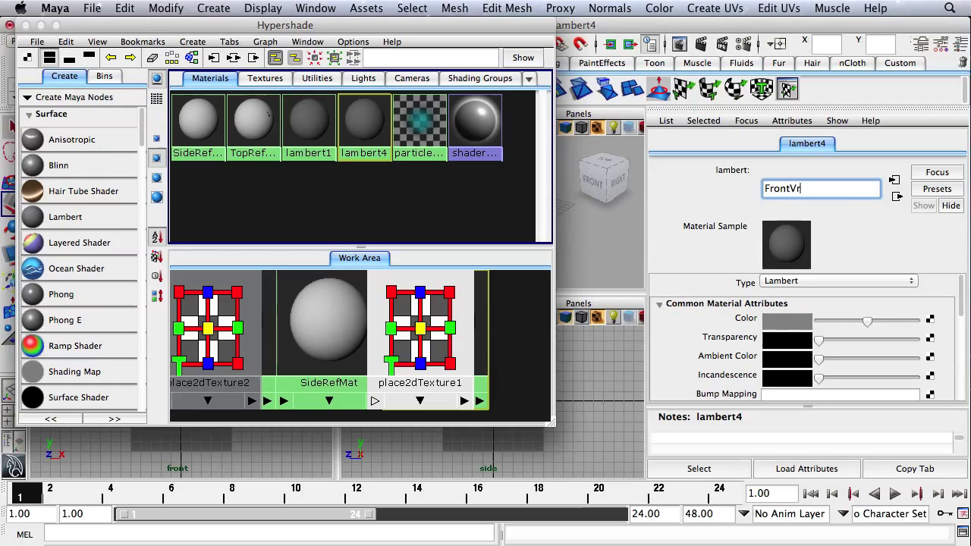
pyautogui.press('BackSpace')
pyautogui.press('BackSpace')
pyautogui.press('BackSpace')
pyautogui.press('BackSpace')
pyautogui.press('BackSpace')
pyautogui.write('Mat')
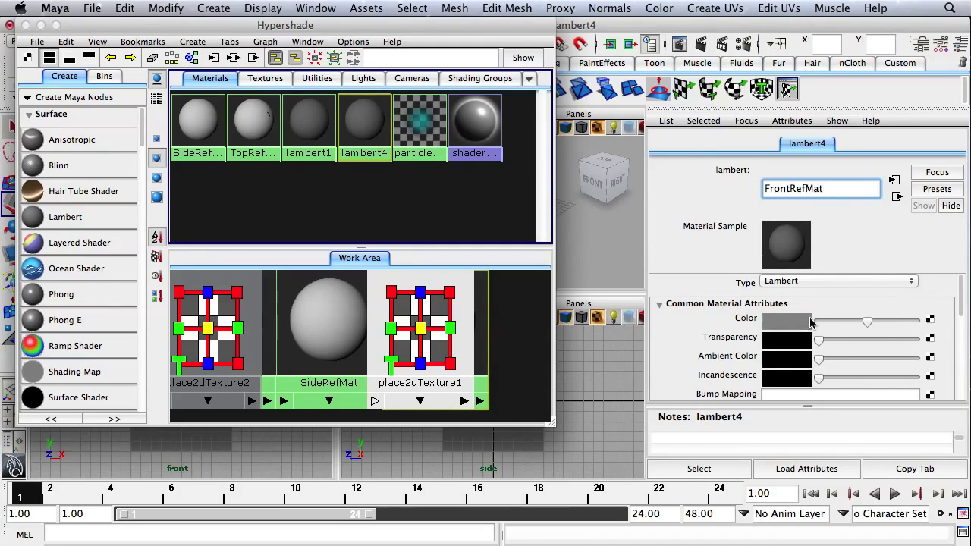
pyautogui.press('Return')
# Map a File texture loading Plane_front_view.jpg onto FrontRefMat's Color and move Hypershade aside.
pyautogui.click(931, 320)
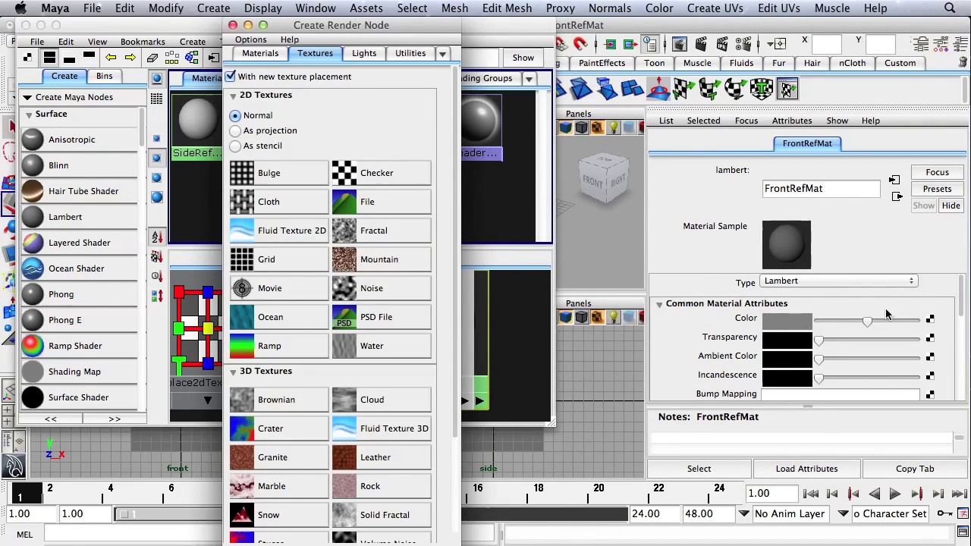
pyautogui.click(394, 201)
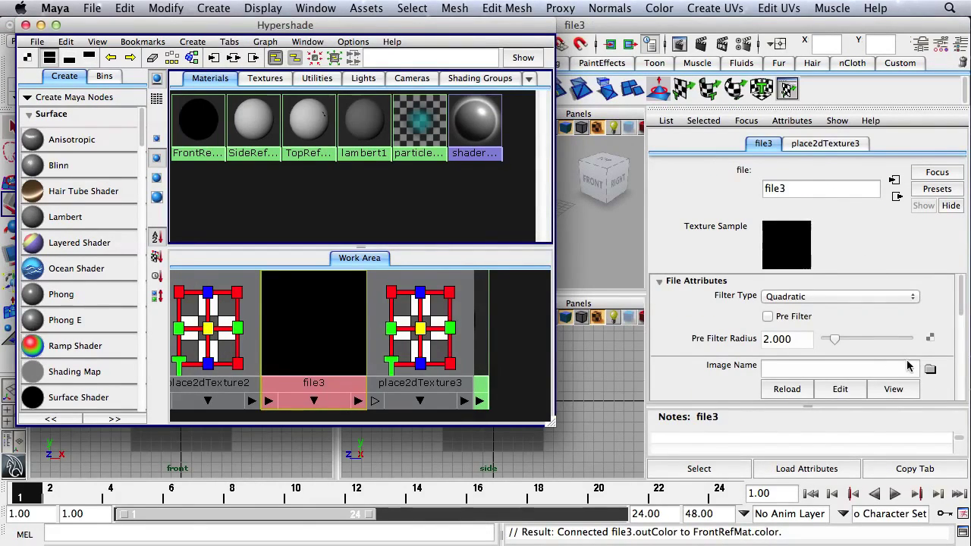
pyautogui.click(928, 371)
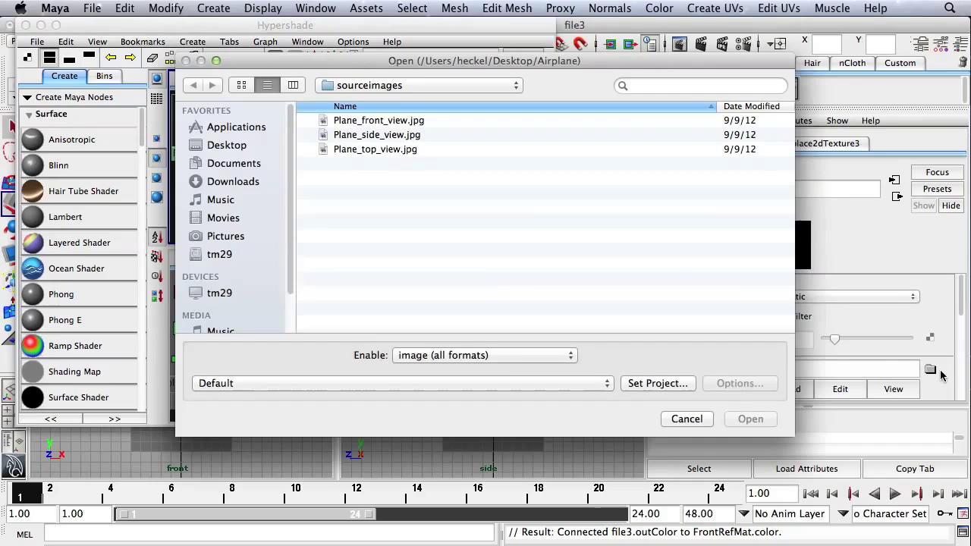
pyautogui.click(406, 122)
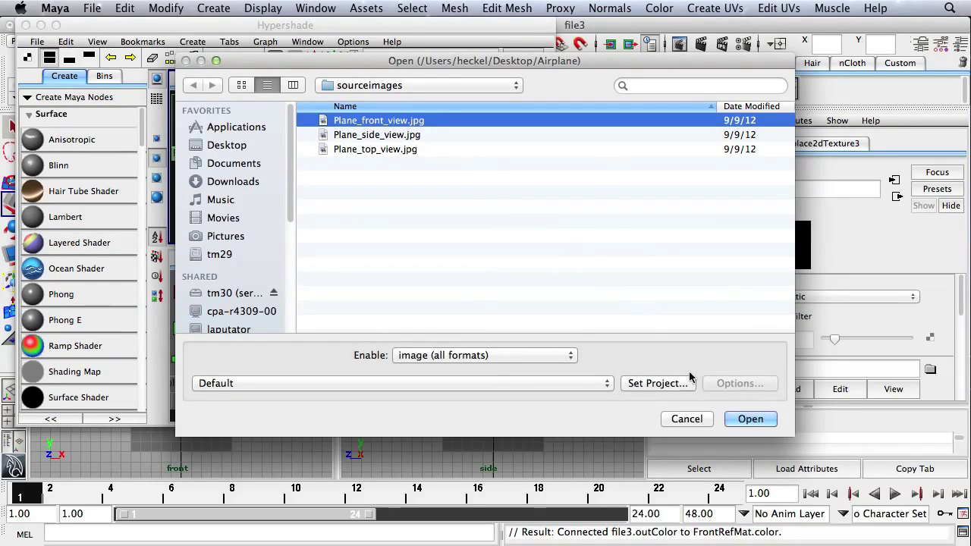
pyautogui.click(748, 420)
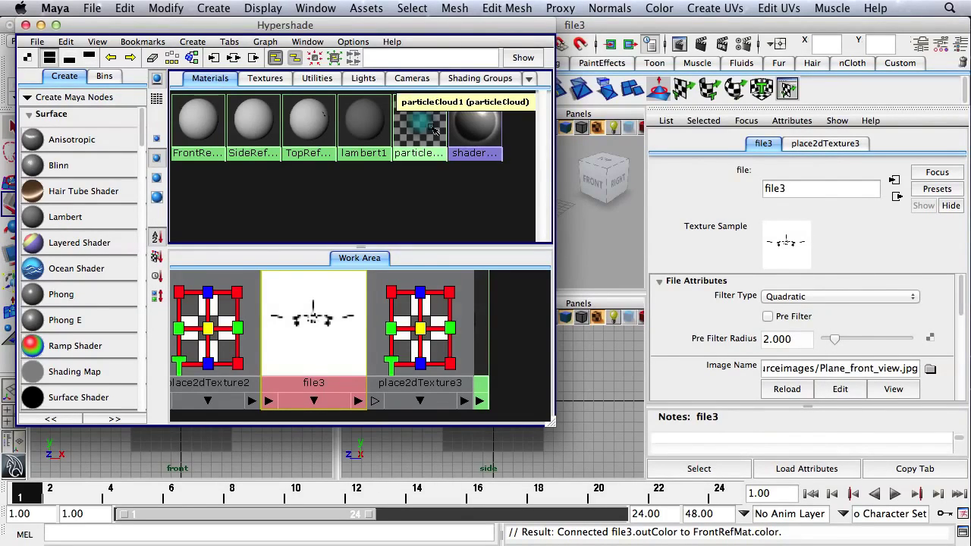
pyautogui.moveTo(417, 25); pyautogui.dragTo(920, 28)
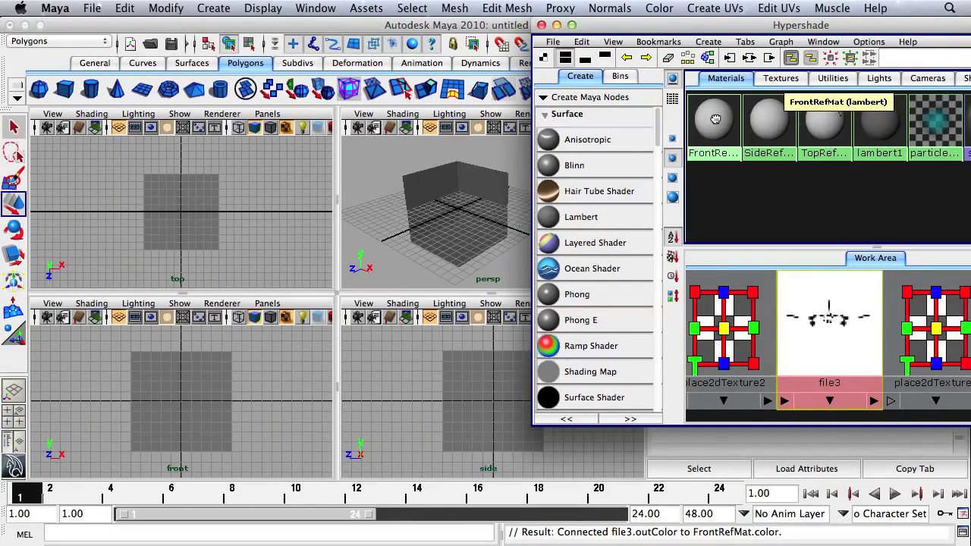
# Assign FrontRefMat to pPlane2, SideRefMat to pPlane3, TopRefMat to pPlane1, then close Hypershade.
pyautogui.moveTo(503, 178); pyautogui.dragTo(487, 182, button='middle')
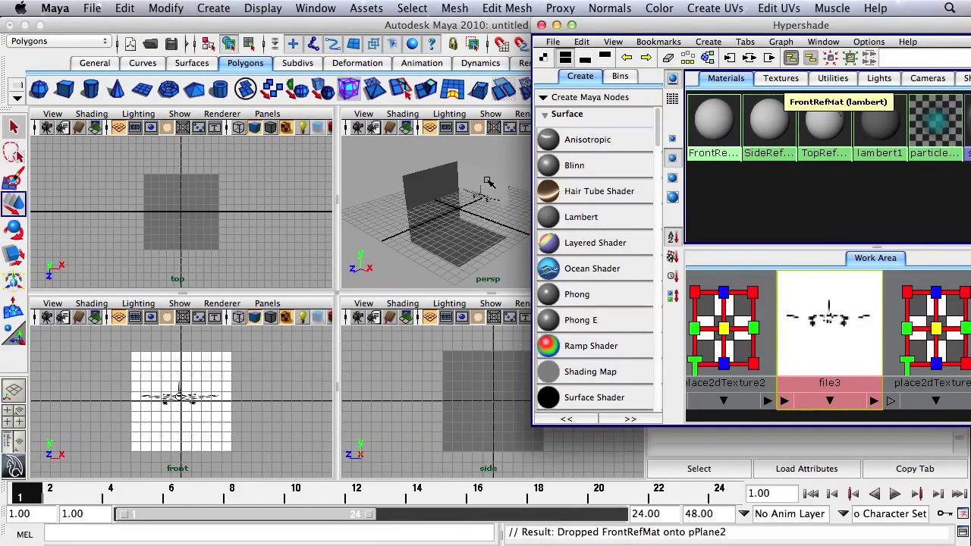
pyautogui.moveTo(406, 186); pyautogui.dragTo(428, 191, button='middle')
pyautogui.moveTo(832, 115); pyautogui.dragTo(706, 179, button='middle')
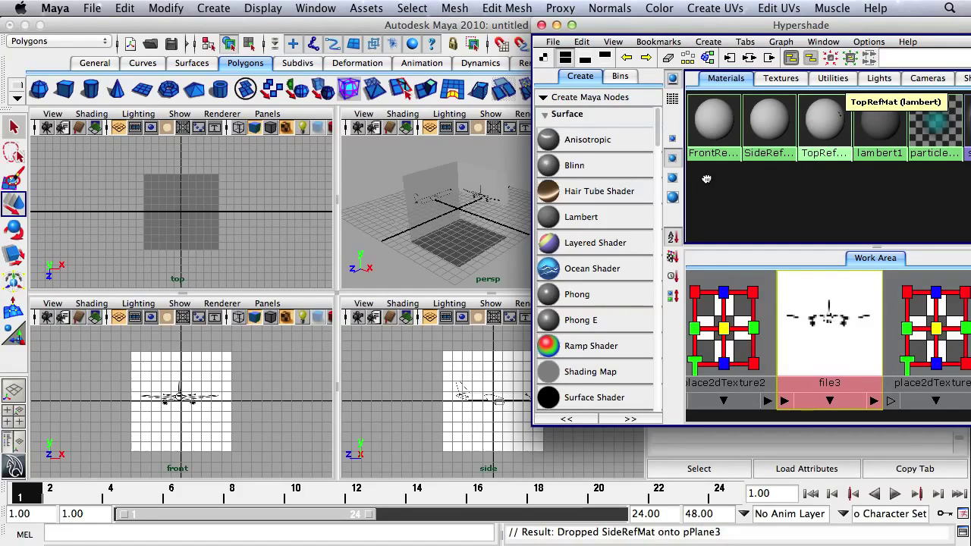
pyautogui.moveTo(456, 232); pyautogui.dragTo(458, 233, button='middle')
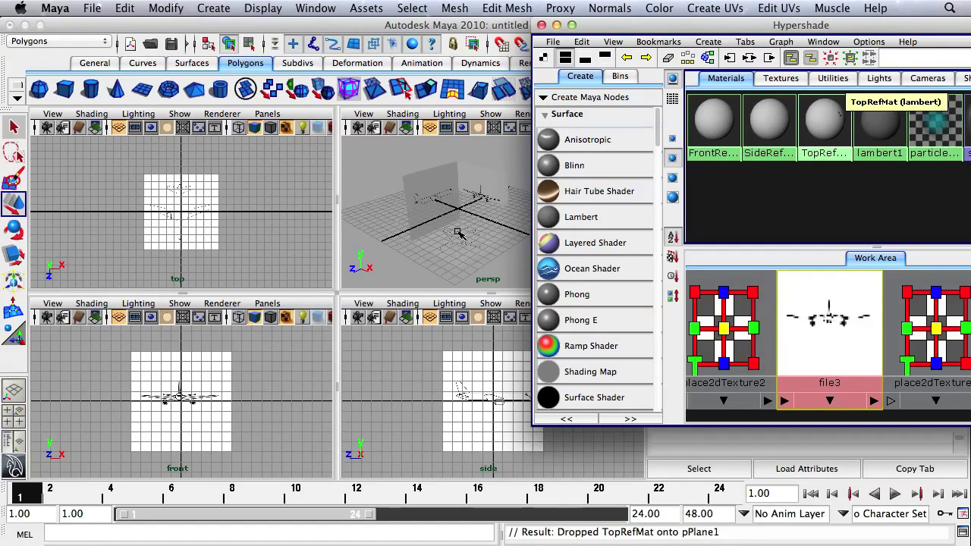
pyautogui.click(541, 25)
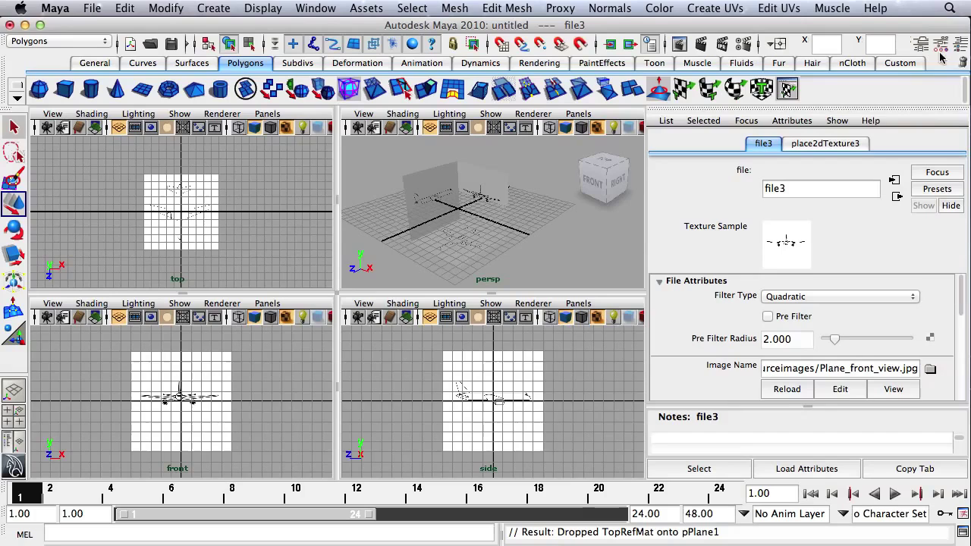
# Hide the grid in the top, front, side and perspective views.
pyautogui.click(963, 46)
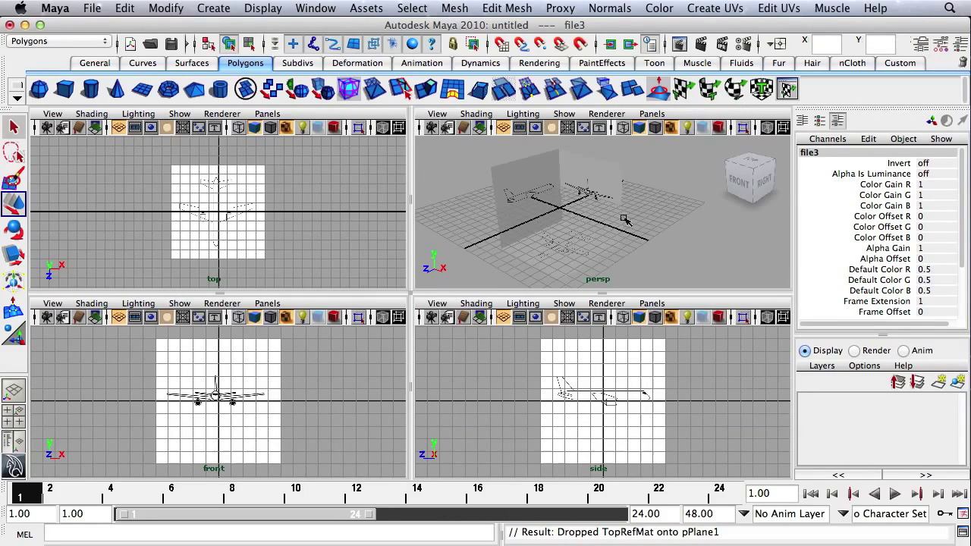
pyautogui.keyDown('alt'); pyautogui.moveTo(556, 205); pyautogui.dragTo(540, 212); pyautogui.keyUp('alt')
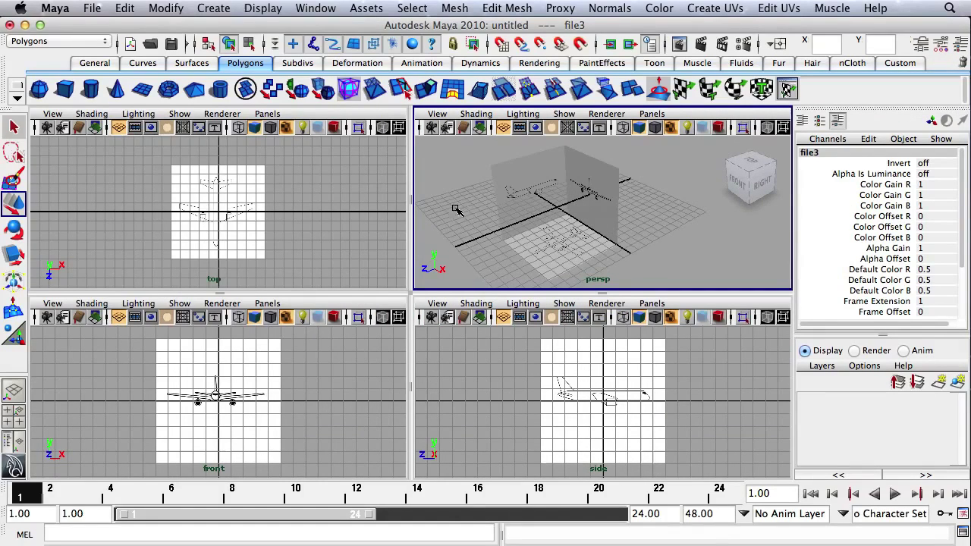
pyautogui.click(118, 127)
pyautogui.click(119, 317)
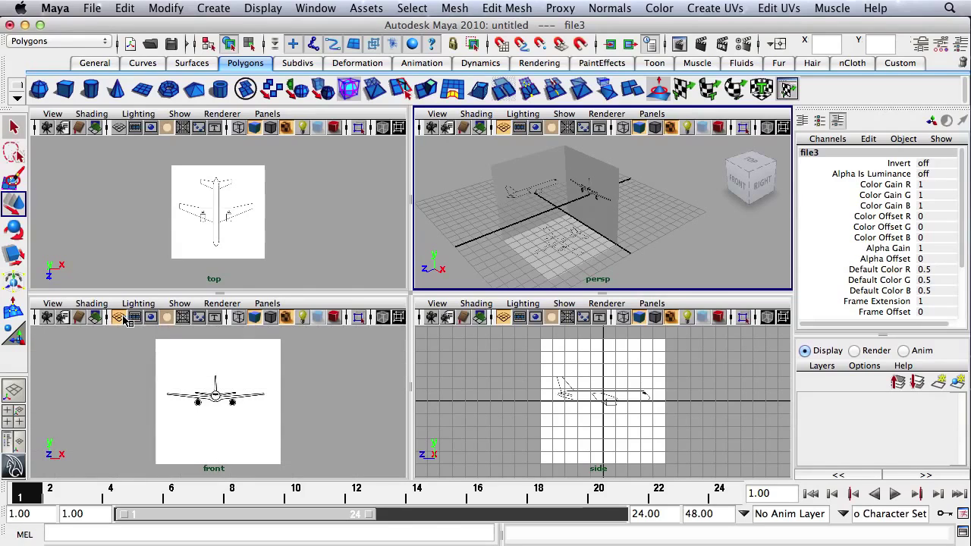
pyautogui.click(503, 317)
pyautogui.keyDown('alt'); pyautogui.moveTo(544, 208); pyautogui.dragTo(635, 220); pyautogui.keyUp('alt')
pyautogui.click(504, 129)
# Rotate the side reference plane pPlane3 and set its Rotate Y to -270 in the Channel Box.
pyautogui.click(533, 243)
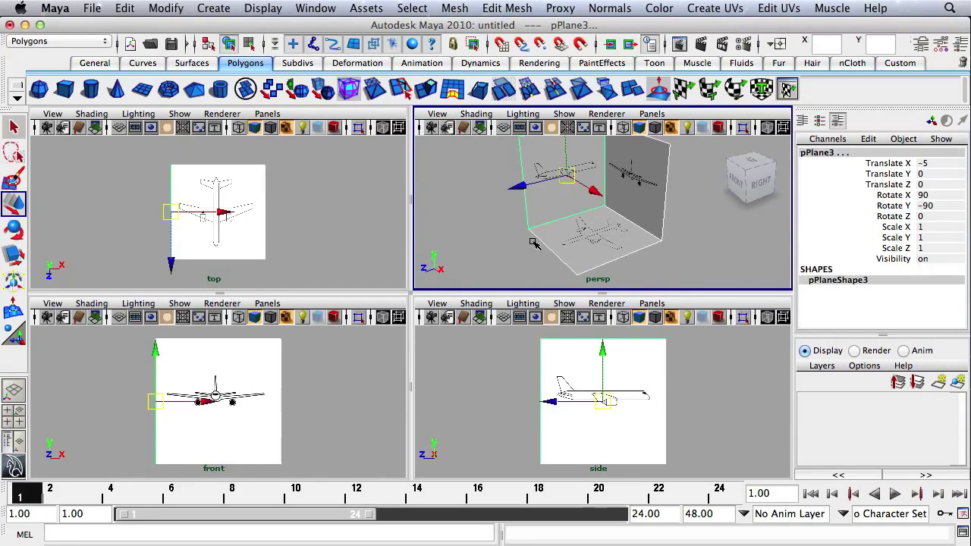
pyautogui.keyDown('alt'); pyautogui.moveTo(632, 220); pyautogui.dragTo(590, 225, button='middle'); pyautogui.keyUp('alt')
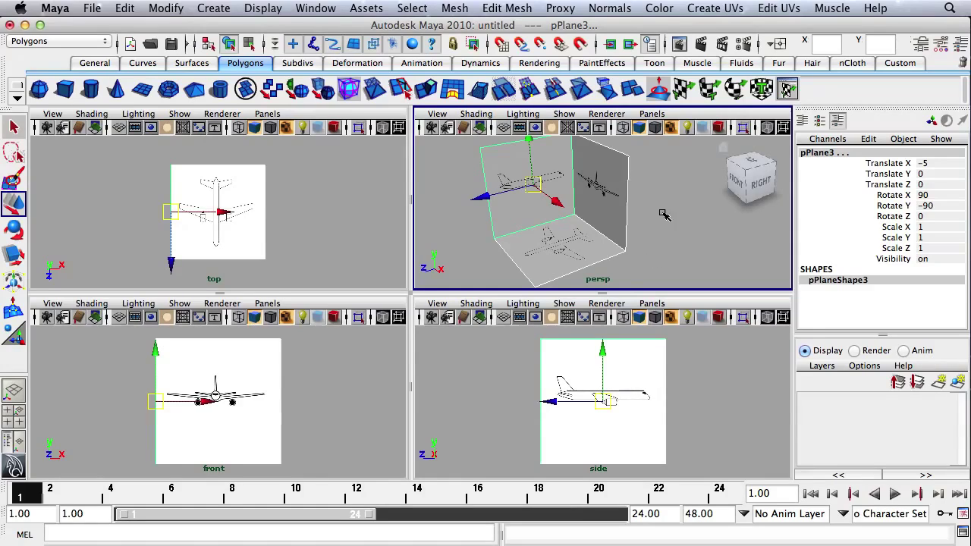
pyautogui.click(519, 194)
pyautogui.click(520, 194)
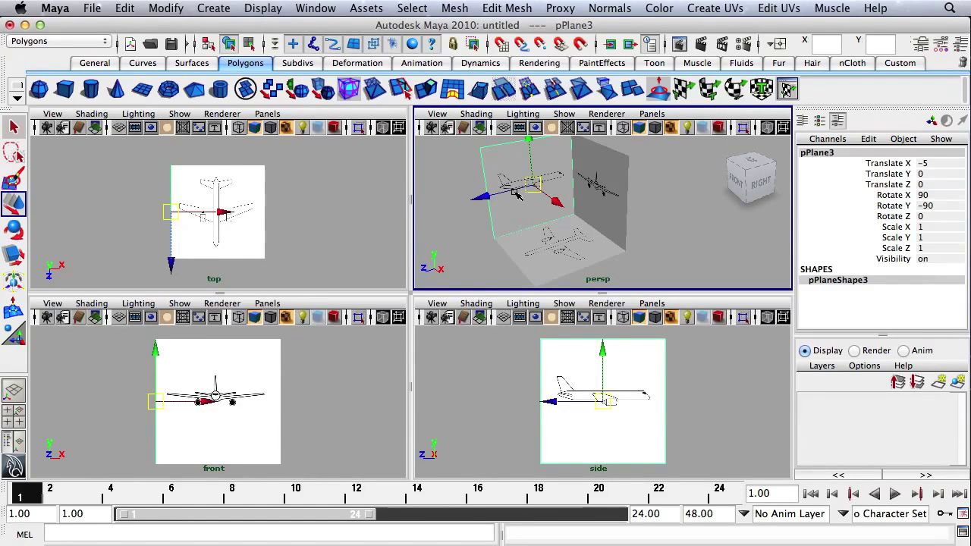
pyautogui.press('e')
pyautogui.moveTo(546, 220); pyautogui.dragTo(580, 216)
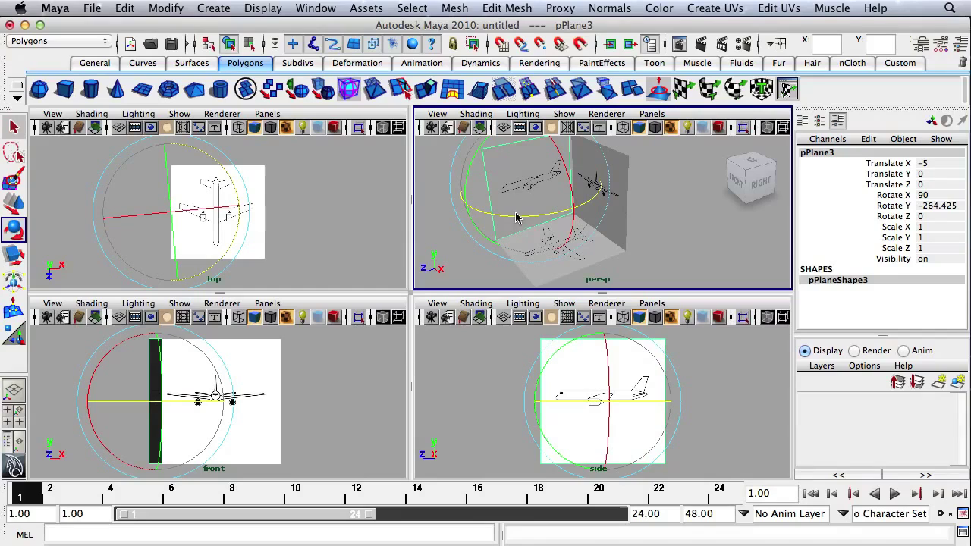
pyautogui.doubleClick(934, 205)
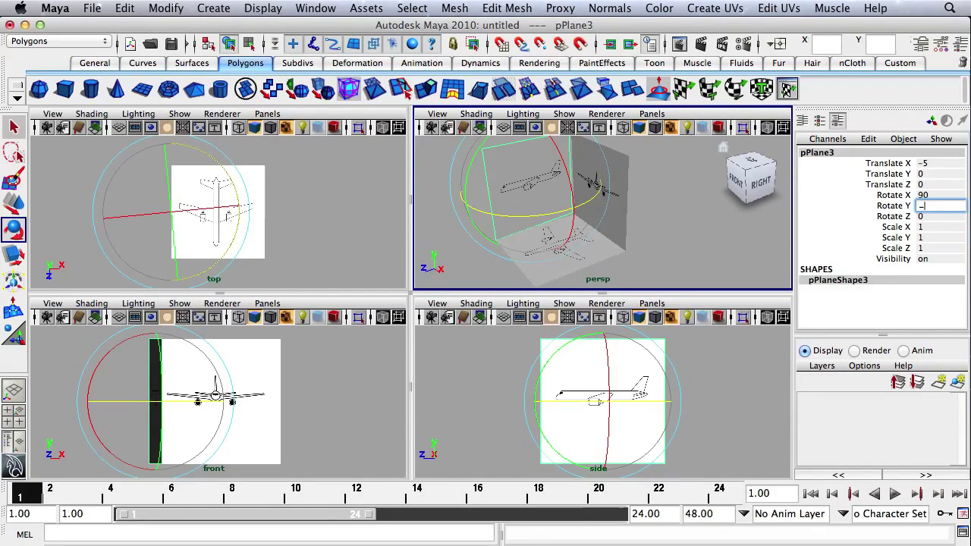
pyautogui.press('Return')
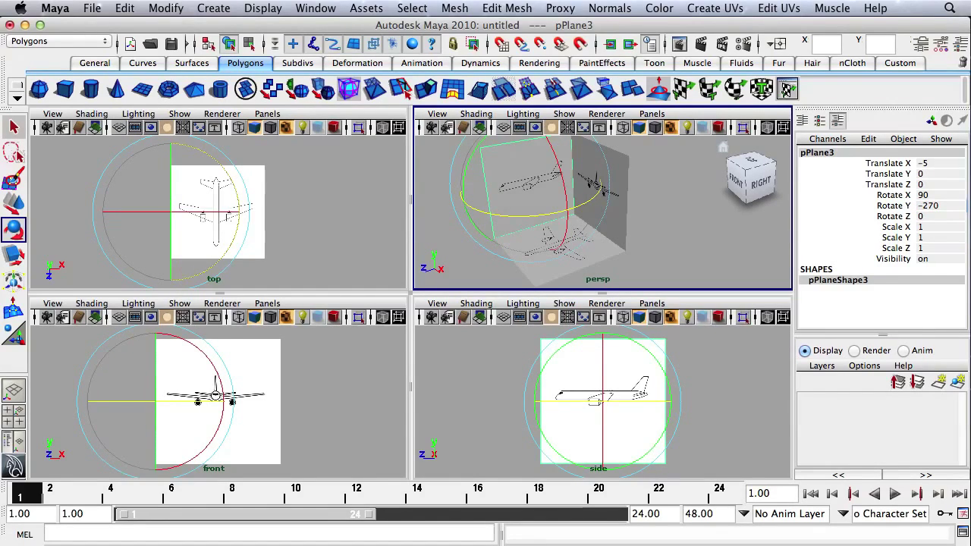
pyautogui.click(659, 210)
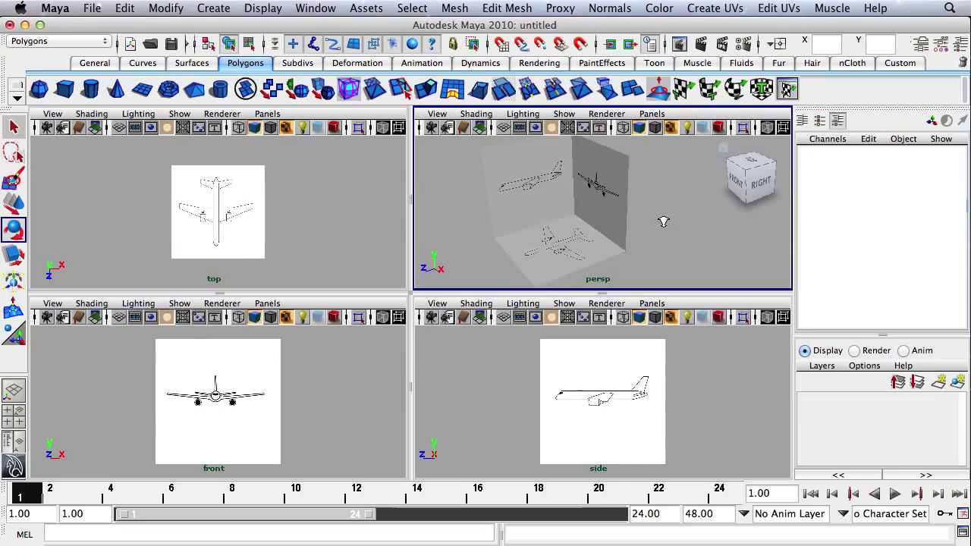
pyautogui.keyDown('alt'); pyautogui.moveTo(626, 230); pyautogui.dragTo(651, 224); pyautogui.keyUp('alt')
pyautogui.keyDown('alt'); pyautogui.moveTo(226, 198); pyautogui.dragTo(379, 202, button='right'); pyautogui.keyUp('alt')
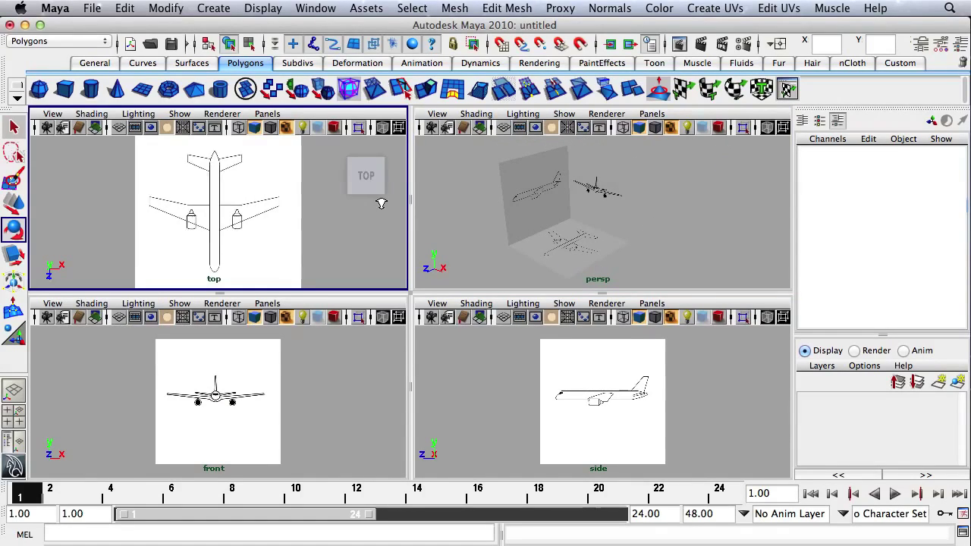
pyautogui.keyDown('alt'); pyautogui.moveTo(279, 208); pyautogui.dragTo(269, 199, button='middle'); pyautogui.keyUp('alt')
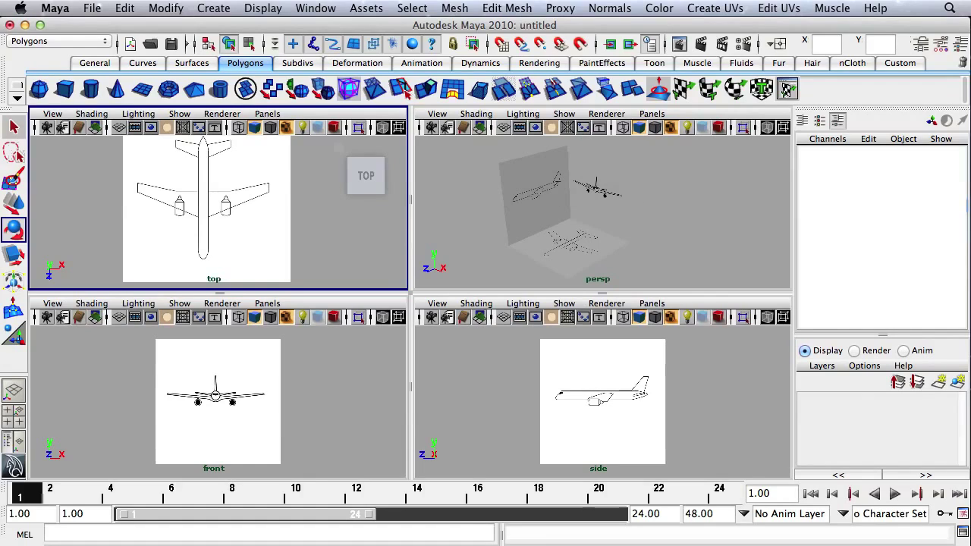
# Create a new display layer containing pPlane3.
pyautogui.click(493, 253)
pyautogui.click(493, 253)
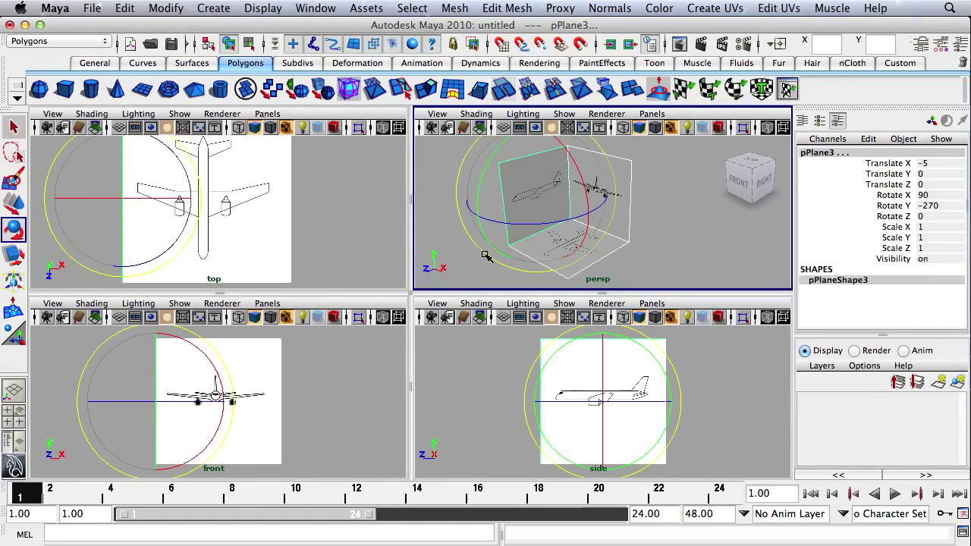
pyautogui.click(959, 383)
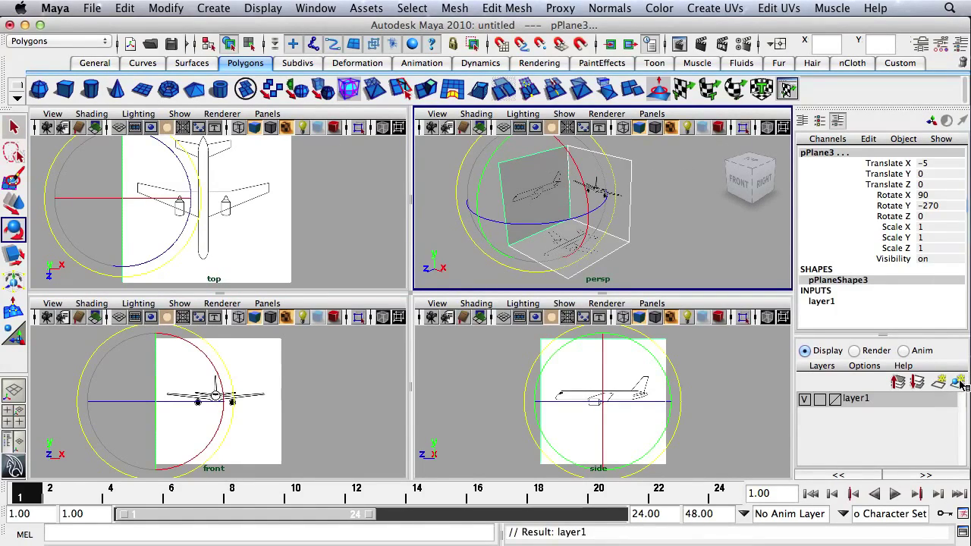
# Rename layer1 to REF_Layer and save it.
pyautogui.click(860, 405)
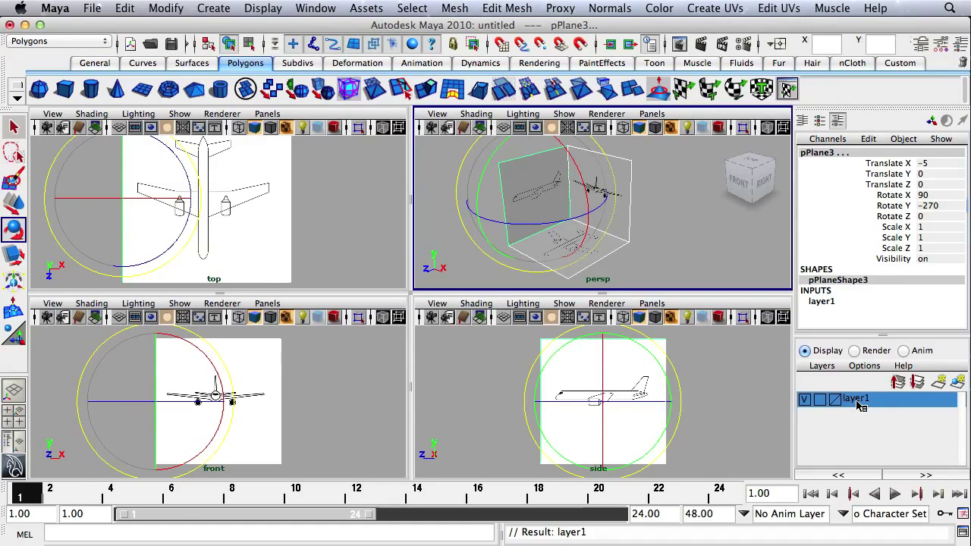
pyautogui.doubleClick(860, 405)
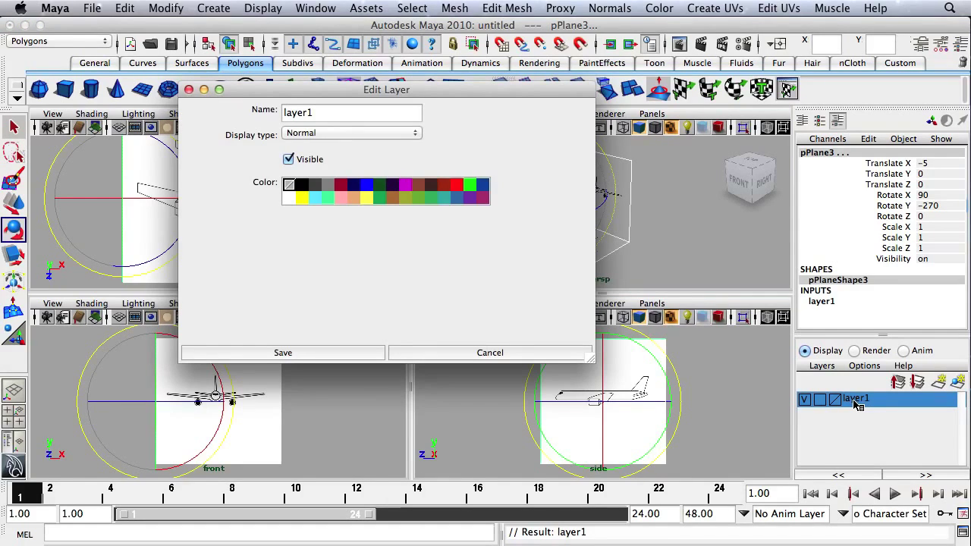
pyautogui.doubleClick(332, 114)
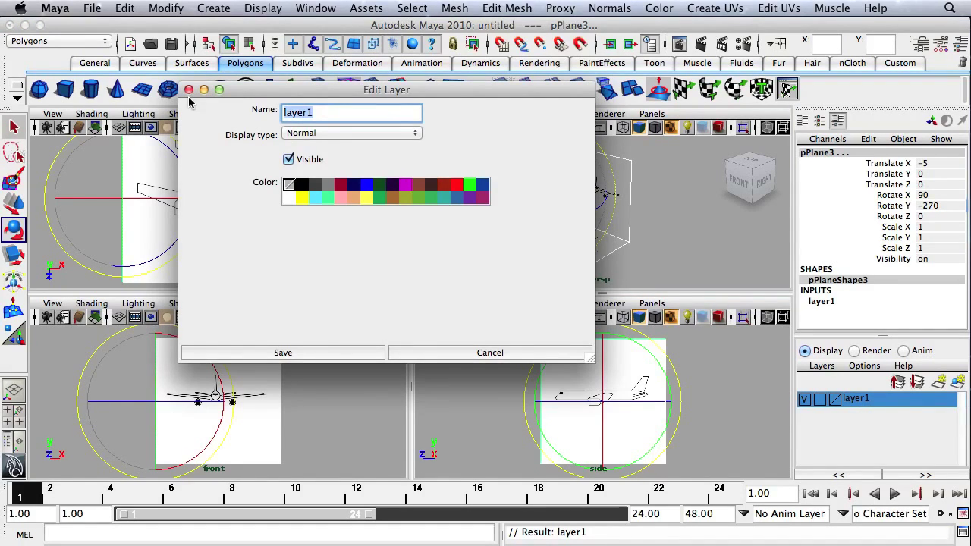
pyautogui.write('REF_Layer')
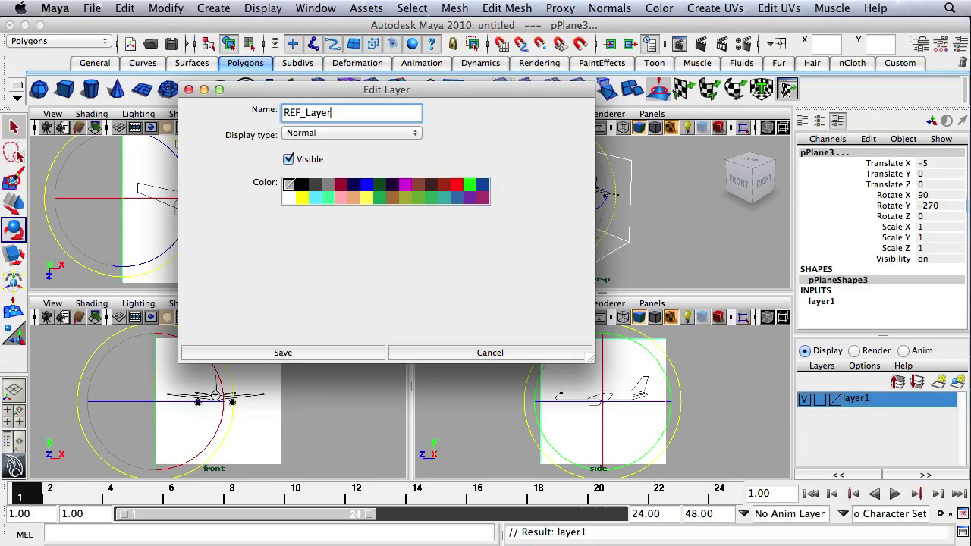
pyautogui.click(318, 350)
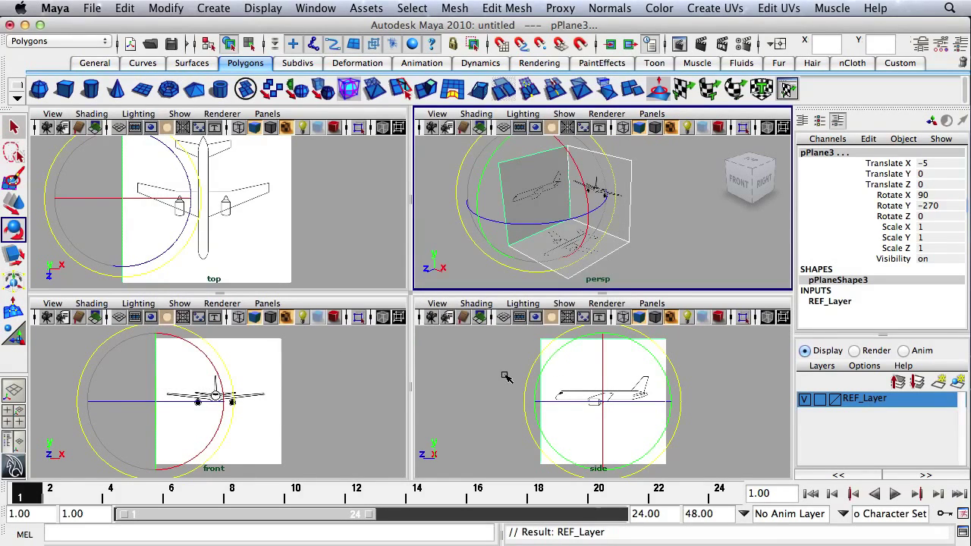
pyautogui.click(651, 218)
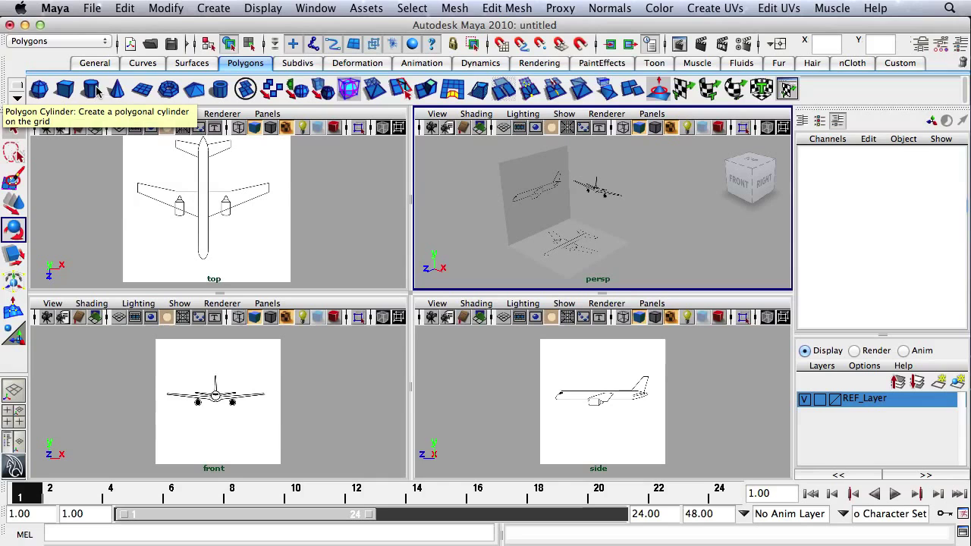
# Create a polygon cylinder and set its Rotate X to 90.
pyautogui.click(91, 90)
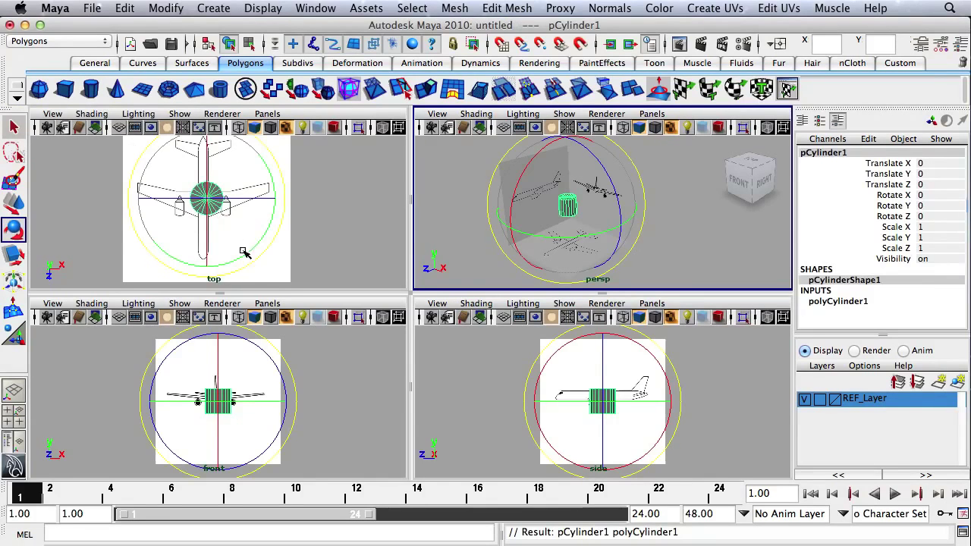
pyautogui.scroll(5, 353, 405)
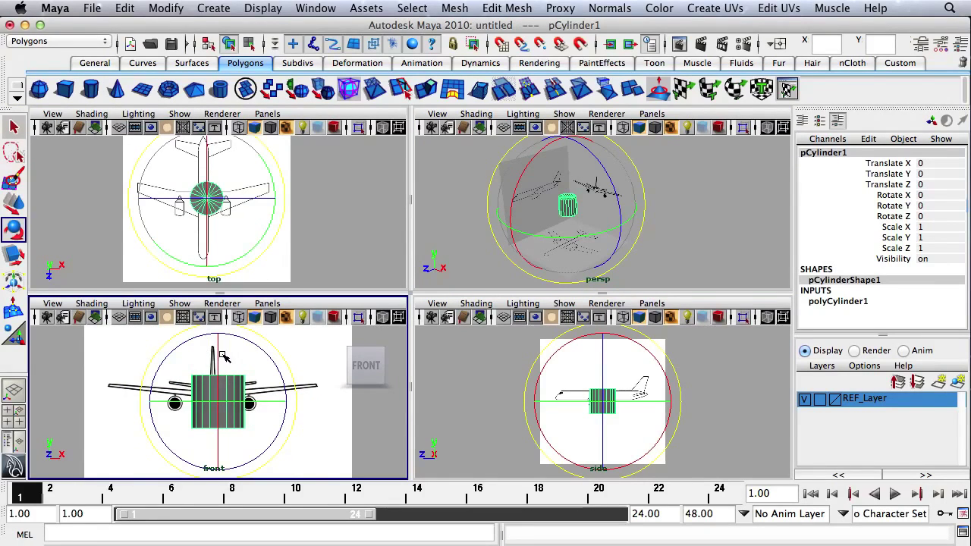
pyautogui.moveTo(220, 349); pyautogui.dragTo(222, 437)
pyautogui.doubleClick(961, 195)
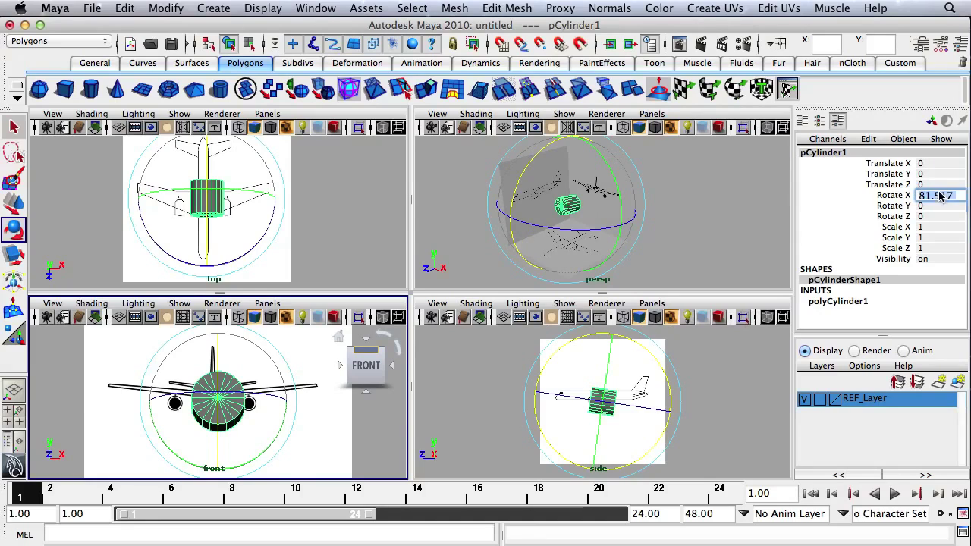
pyautogui.write('90')
pyautogui.press('Return')
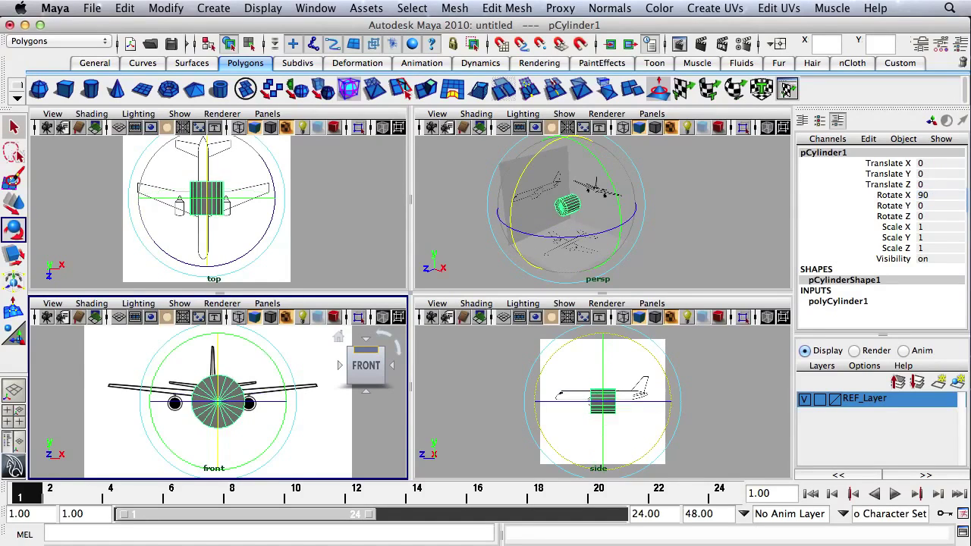
# Scale the cylinder down to about 0.337 and raise it to Translate Y 0.453.
pyautogui.scroll(4, 228, 379)
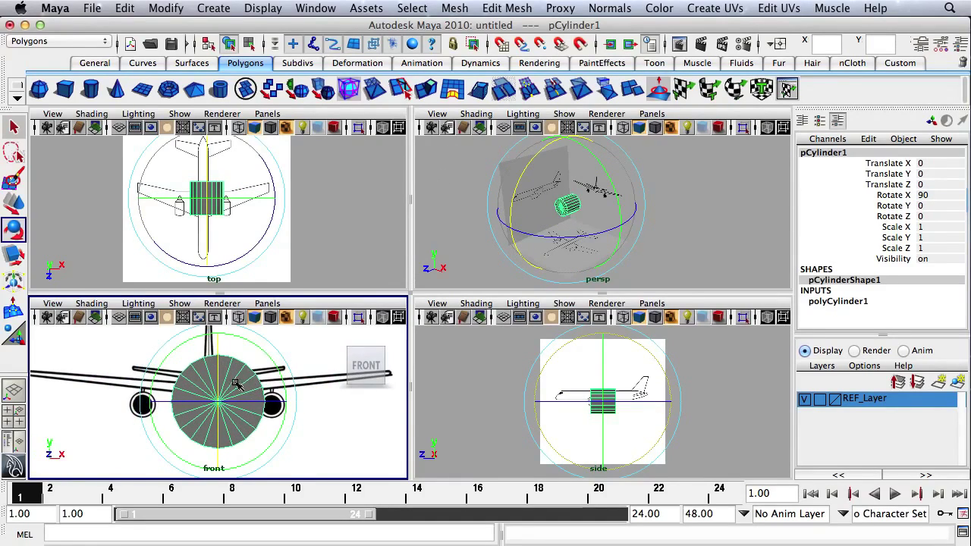
pyautogui.press('r')
pyautogui.moveTo(216, 409); pyautogui.dragTo(173, 423)
pyautogui.press('w')
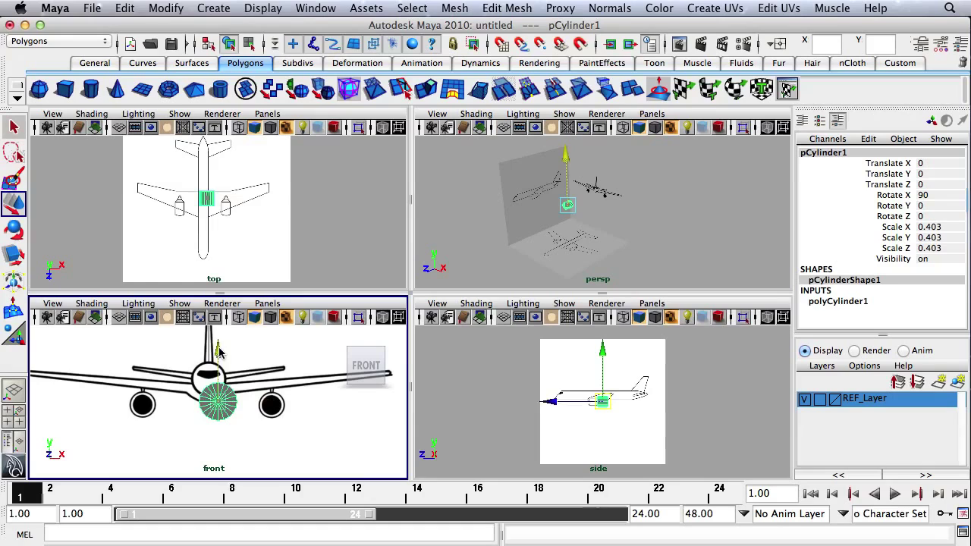
pyautogui.moveTo(218, 354); pyautogui.dragTo(223, 329)
pyautogui.press('r')
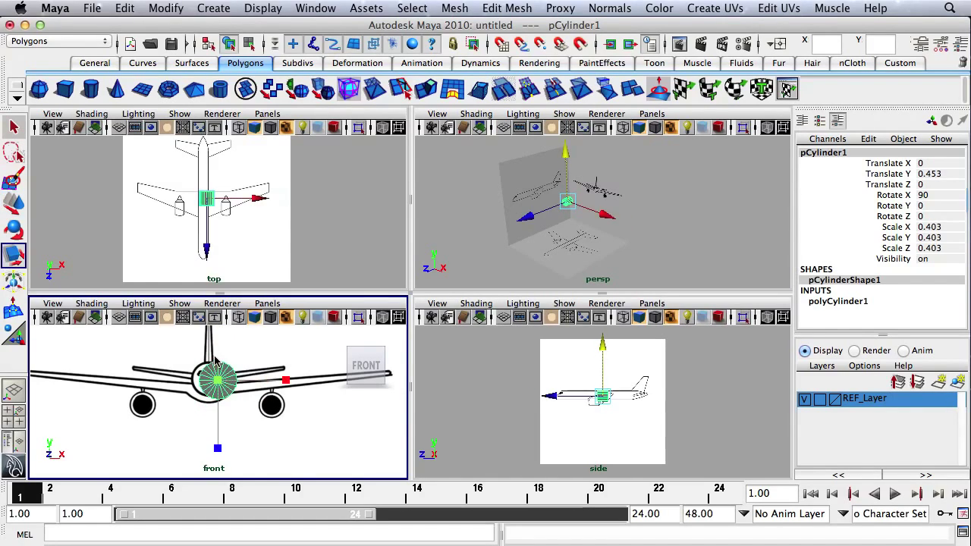
pyautogui.moveTo(218, 379); pyautogui.dragTo(245, 356)
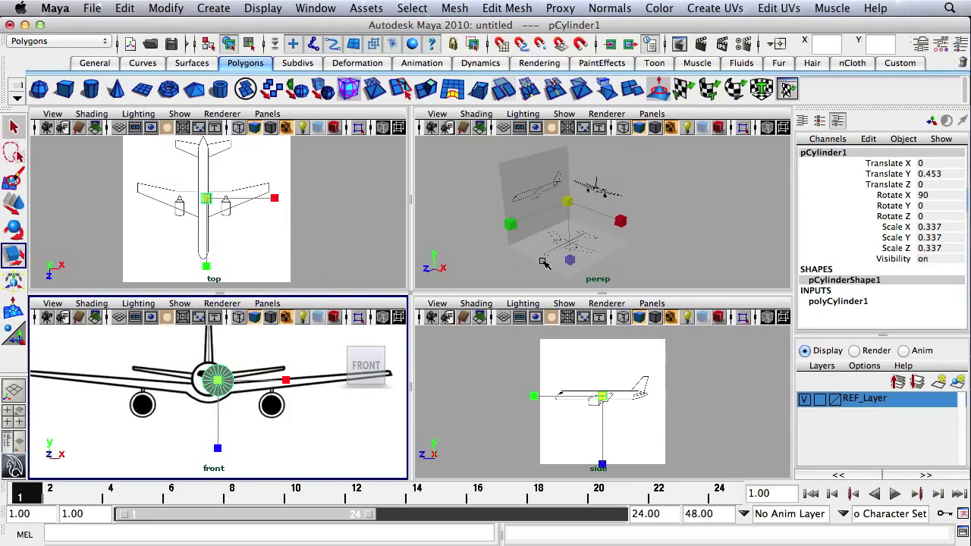
# Move floor plane pPlane1 to Translate X 0.181 in the top view.
pyautogui.keyDown('alt'); pyautogui.moveTo(591, 256); pyautogui.dragTo(649, 223); pyautogui.keyUp('alt')
pyautogui.click(624, 230)
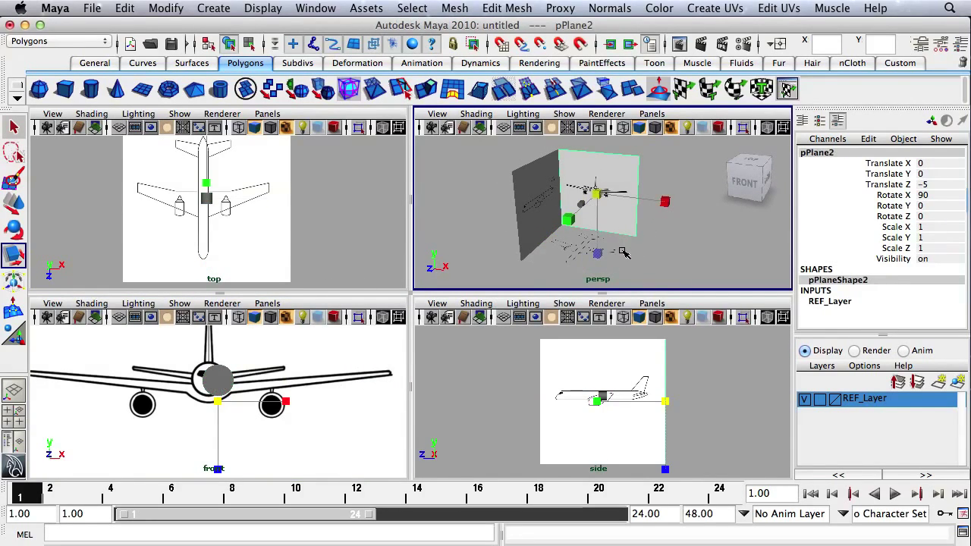
pyautogui.click(624, 254)
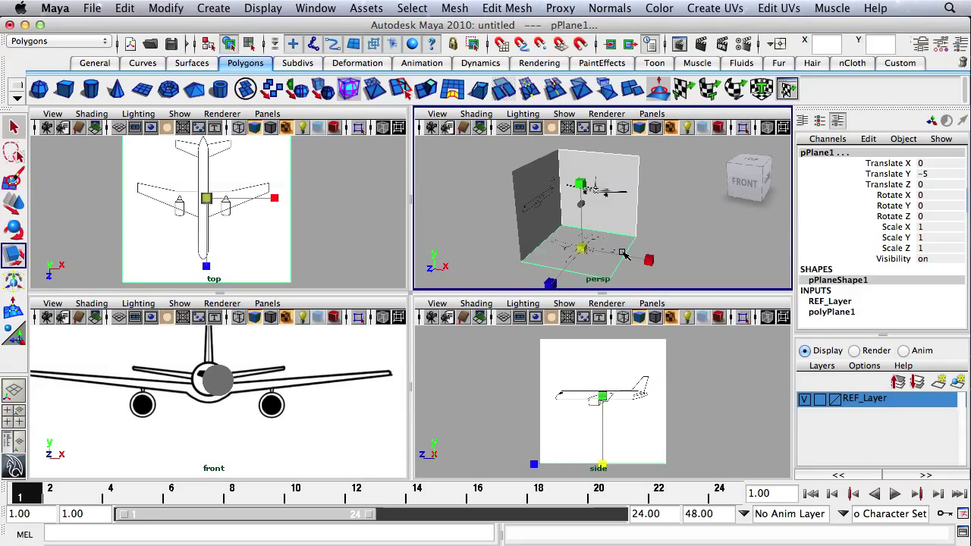
pyautogui.click(151, 255)
pyautogui.press('w')
pyautogui.moveTo(256, 194); pyautogui.dragTo(259, 199)
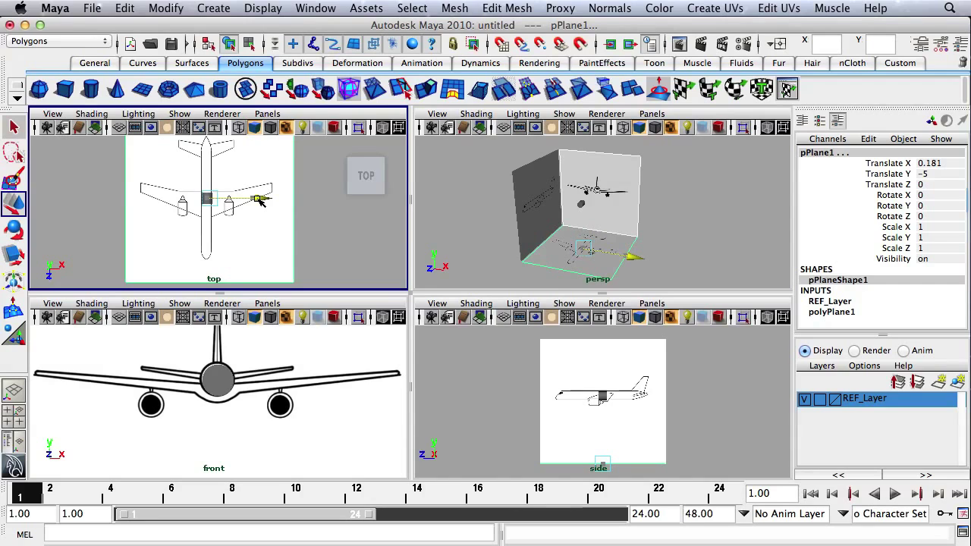
pyautogui.moveTo(259, 200); pyautogui.dragTo(259, 200)
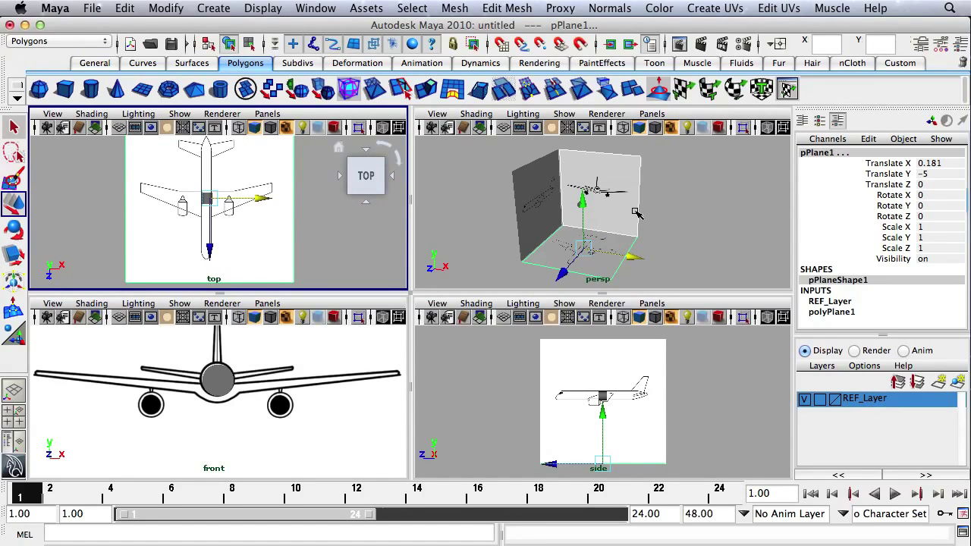
pyautogui.click(667, 216)
pyautogui.keyDown('alt'); pyautogui.moveTo(668, 216); pyautogui.dragTo(588, 220); pyautogui.keyUp('alt')
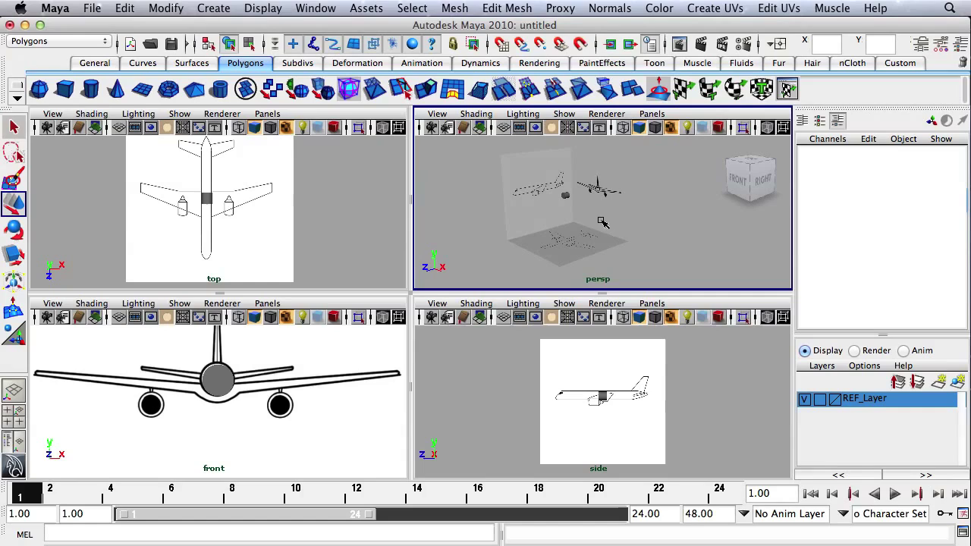
# Switch REF_Layer's display mode to R (Reference).
pyautogui.click(821, 401)
pyautogui.click(821, 400)
# Open the Hypershade and create a new Lambert material.
pyautogui.click(226, 372)
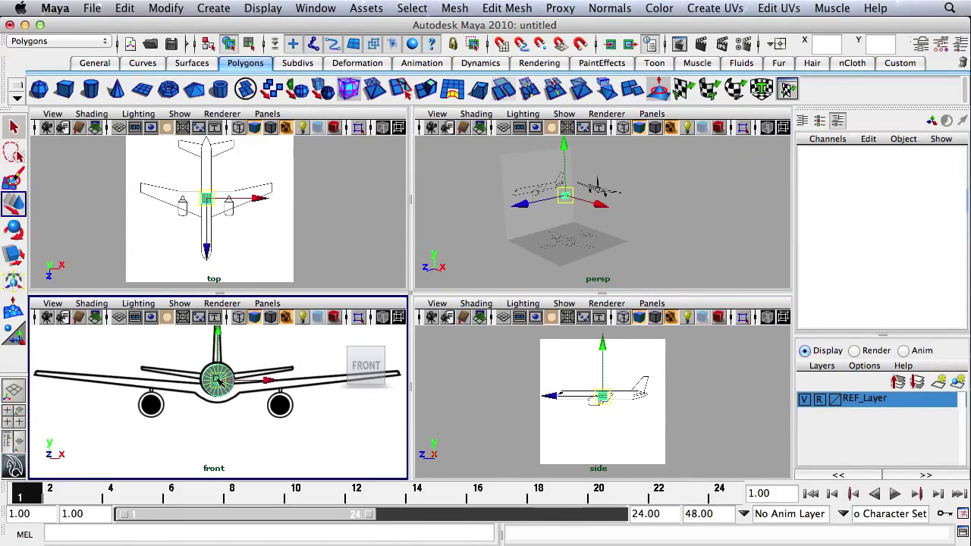
pyautogui.click(314, 9)
pyautogui.moveTo(385, 48)
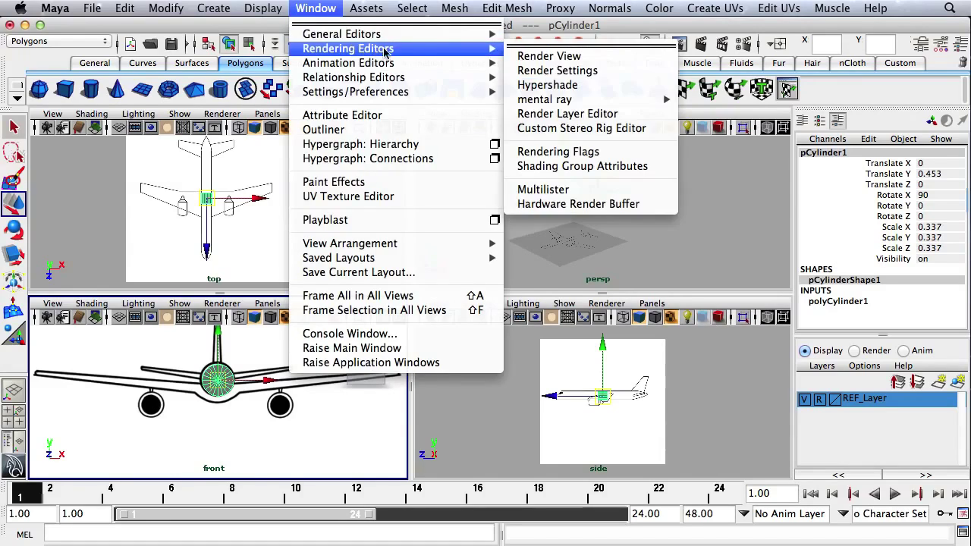
pyautogui.click(547, 85)
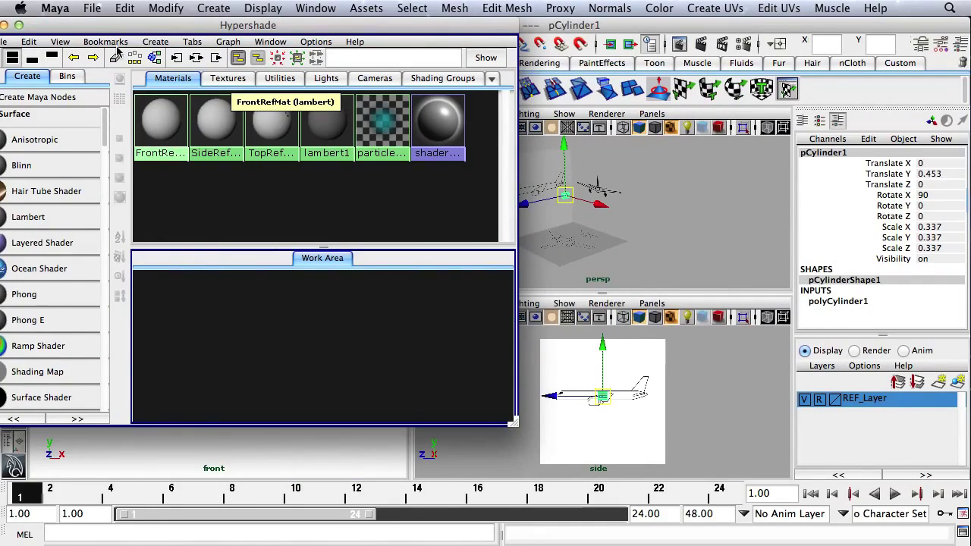
pyautogui.moveTo(122, 26); pyautogui.dragTo(181, 26)
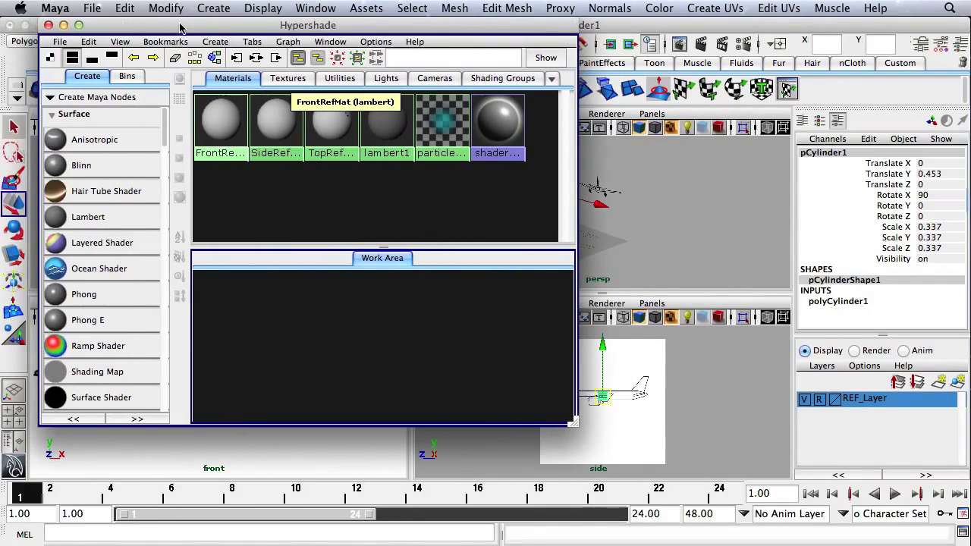
pyautogui.click(90, 217)
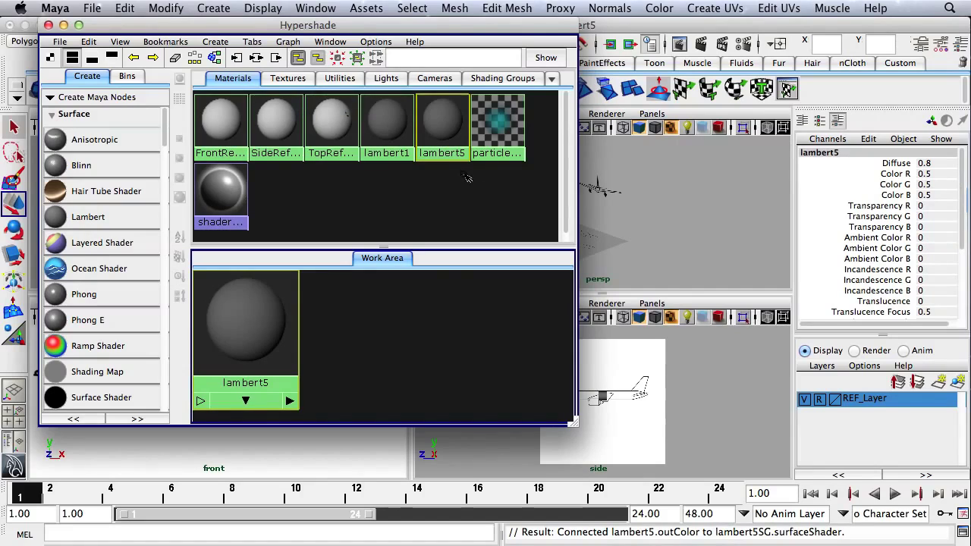
# Rename the new Lambert material to TranparentMat.
pyautogui.doubleClick(441, 121)
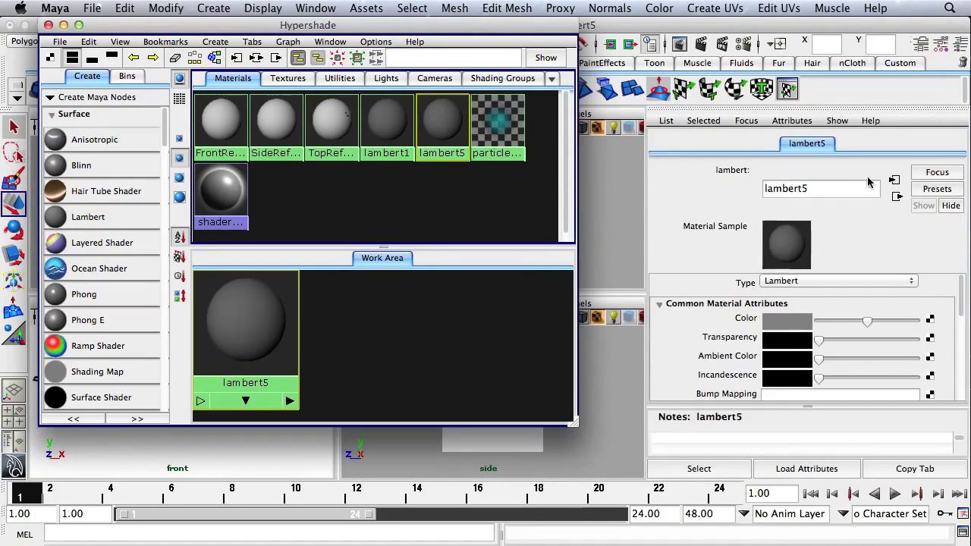
pyautogui.click(869, 182)
pyautogui.write('se')
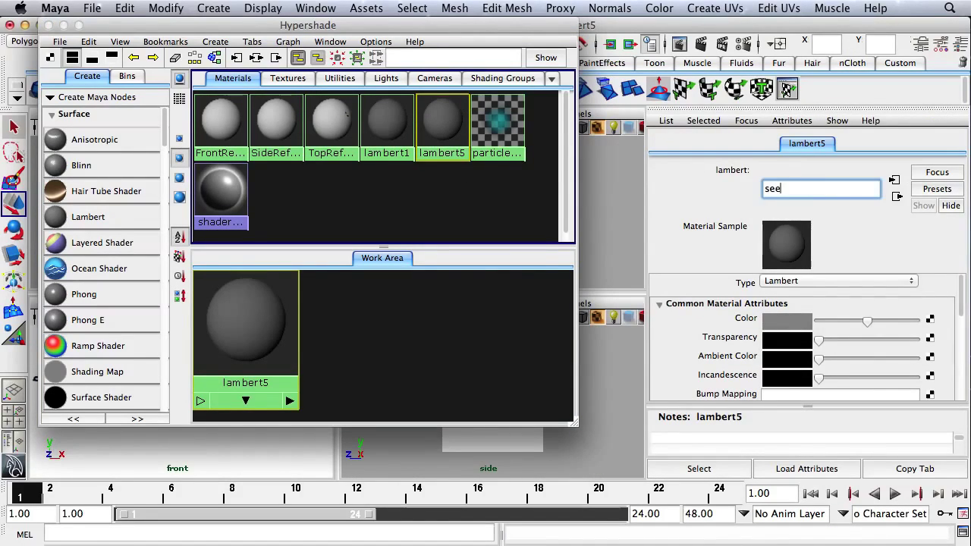
pyautogui.write('e')
pyautogui.press('BackSpace')
pyautogui.write('Tran')
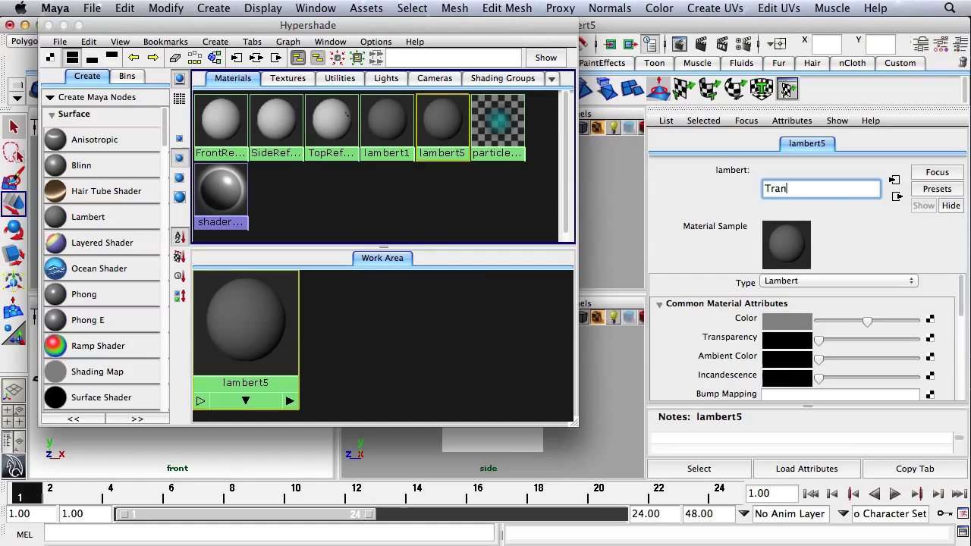
pyautogui.write('parentMat')
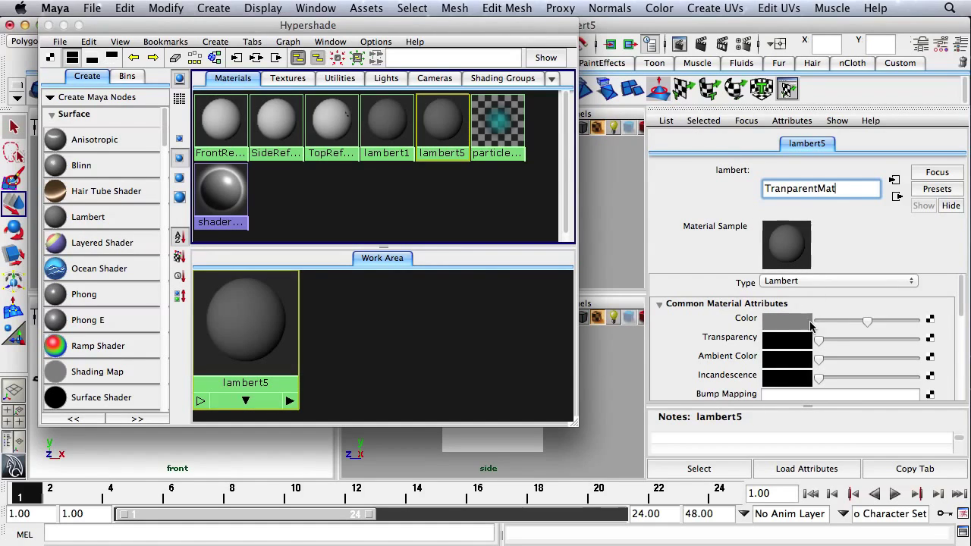
# Raise TranparentMat's transparency and set its colour to teal.
pyautogui.moveTo(819, 340); pyautogui.dragTo(877, 341)
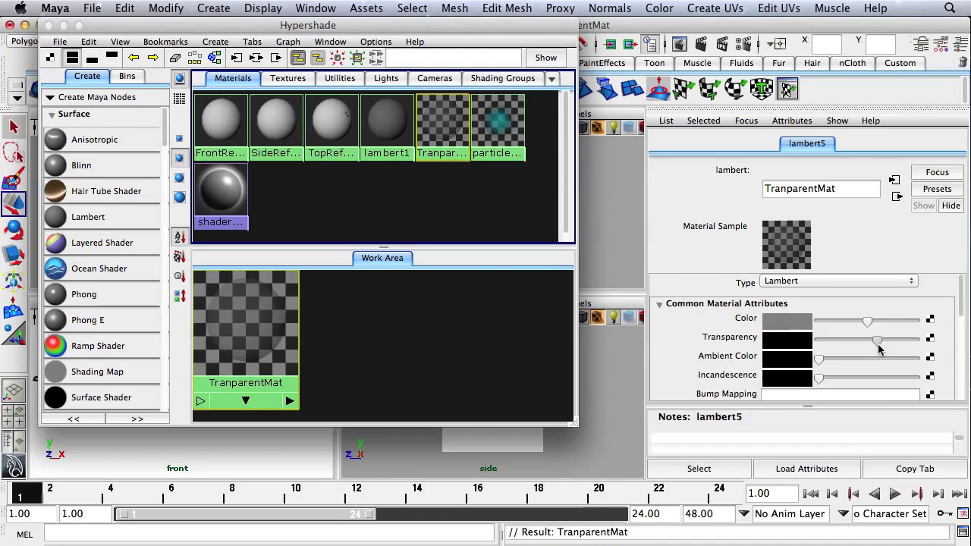
pyautogui.click(784, 325)
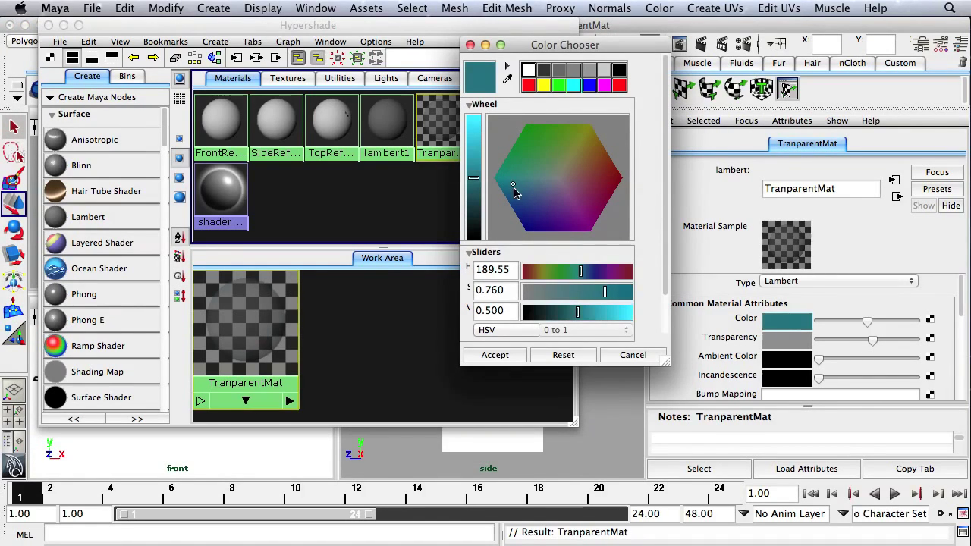
pyautogui.click(507, 357)
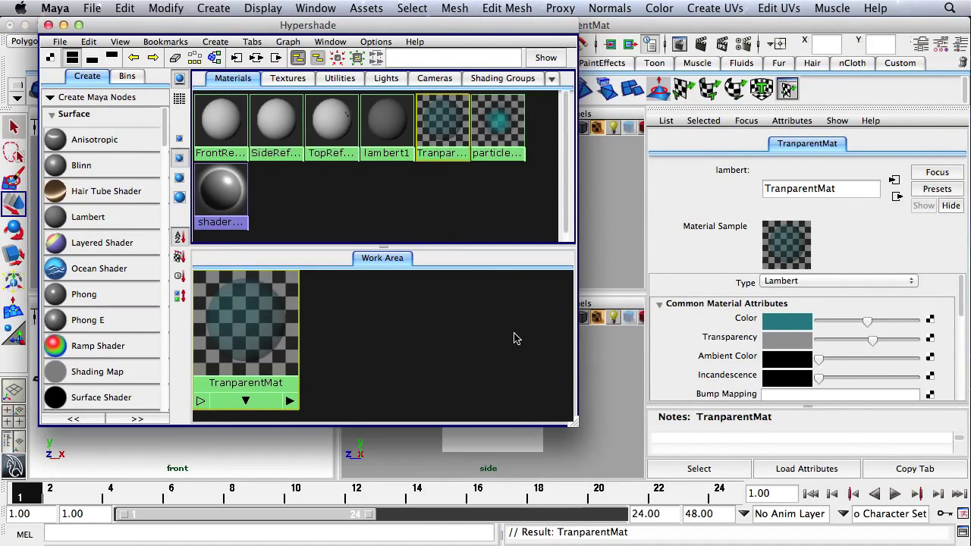
pyautogui.moveTo(455, 25); pyautogui.dragTo(662, 38)
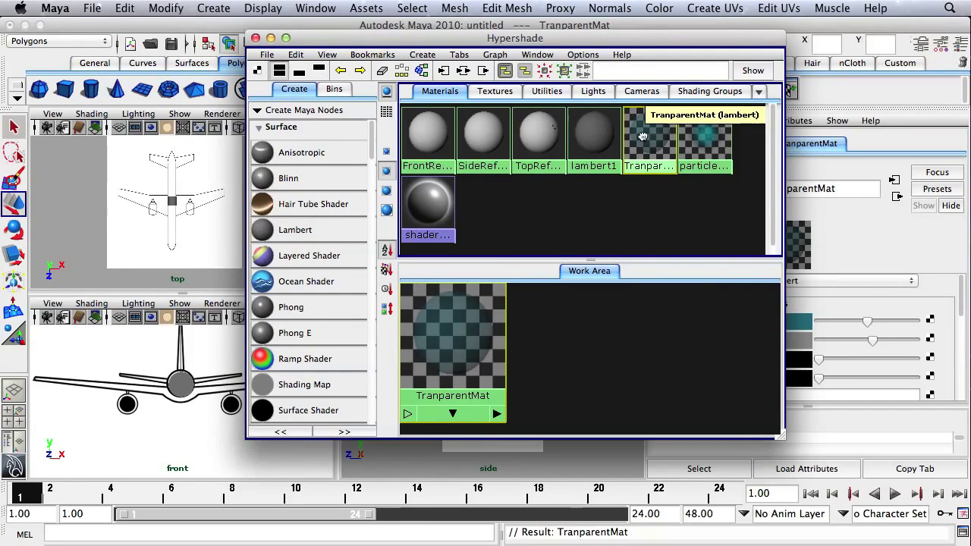
# Apply TranparentMat to pCylinder1 and turn on textured shading in the top, front and side views.
pyautogui.moveTo(123, 168); pyautogui.dragTo(182, 383, button='middle')
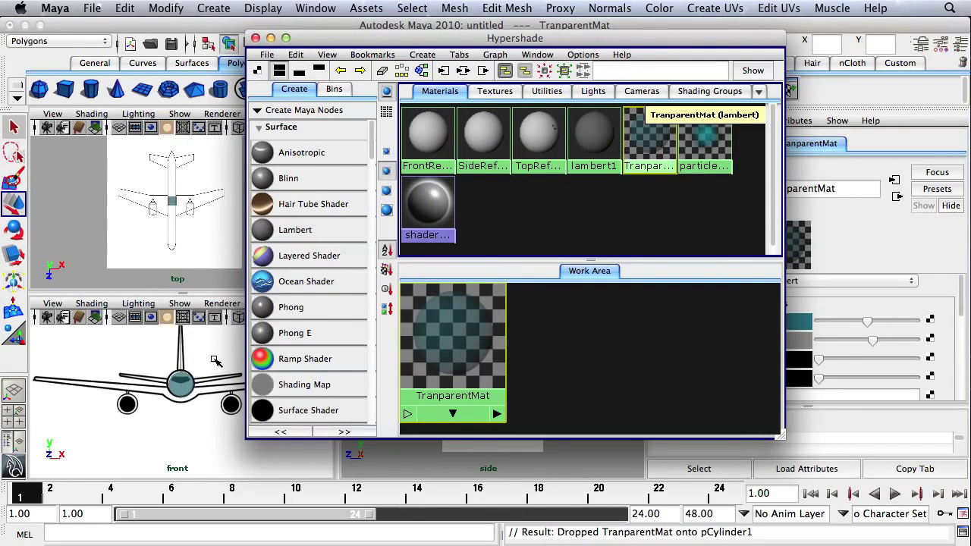
pyautogui.click(256, 38)
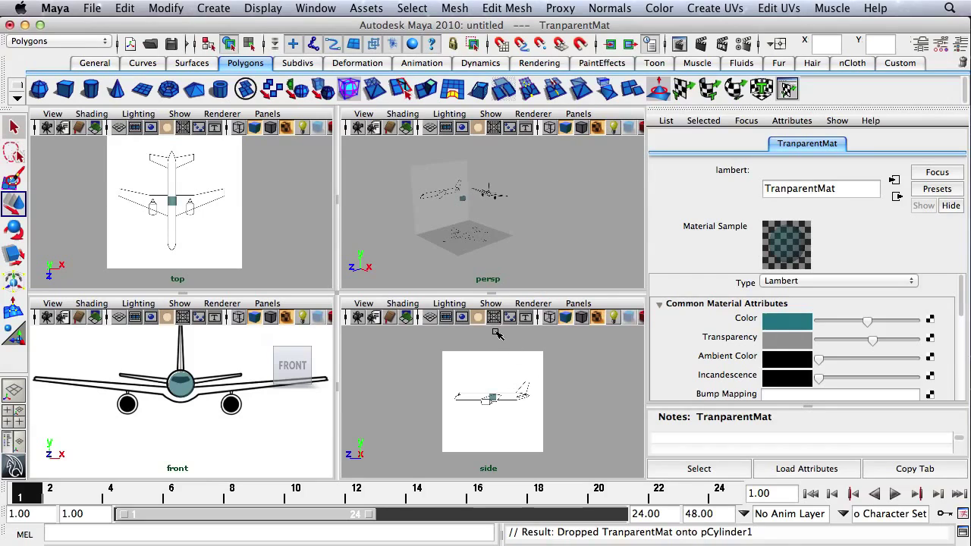
pyautogui.click(579, 319)
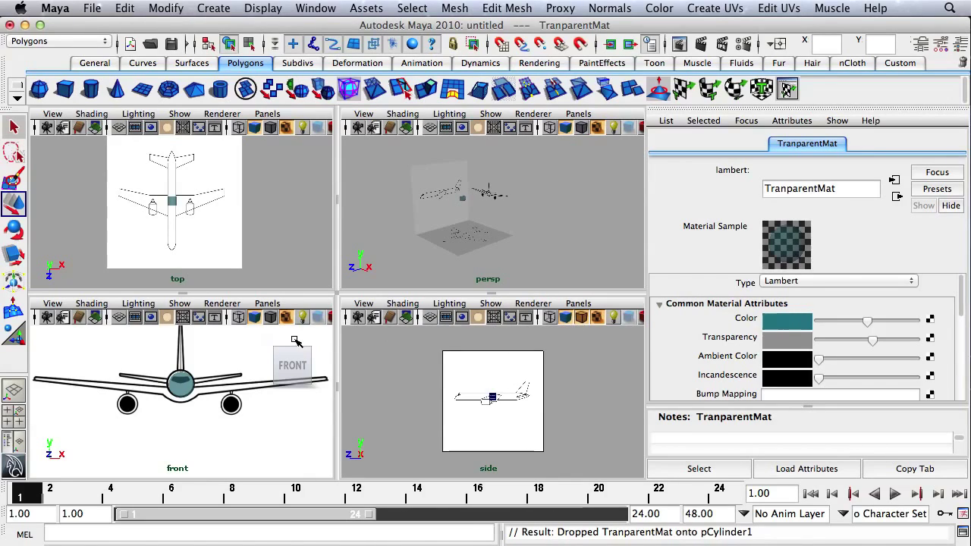
pyautogui.click(270, 317)
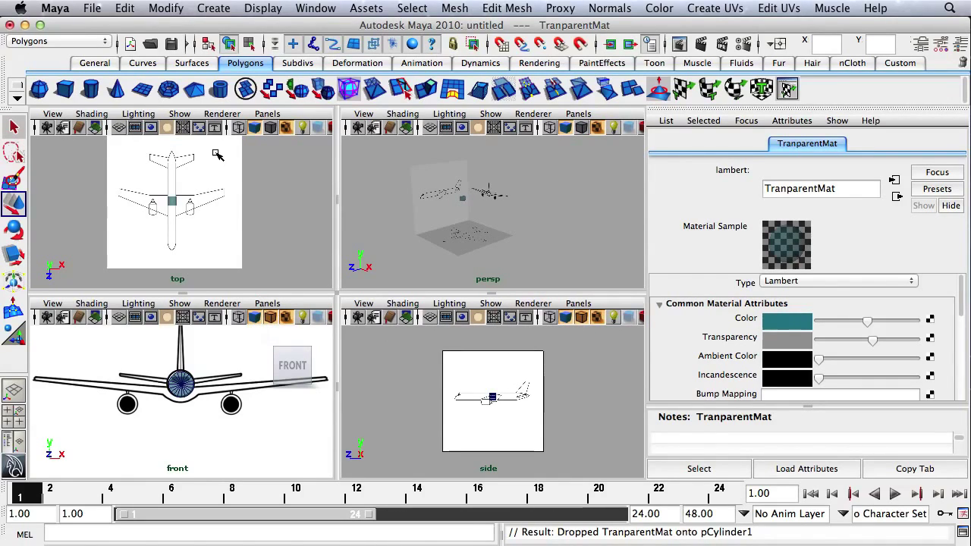
pyautogui.click(270, 127)
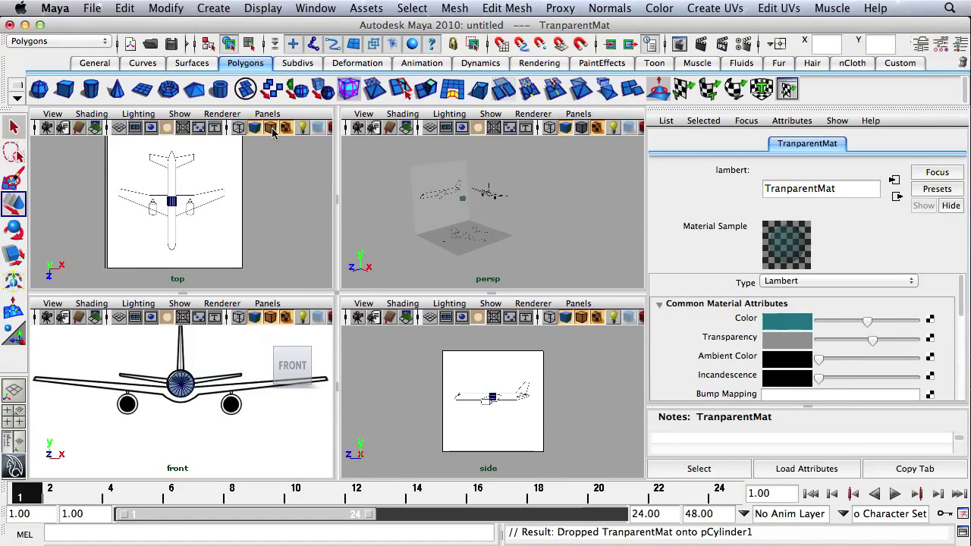
pyautogui.press('f')
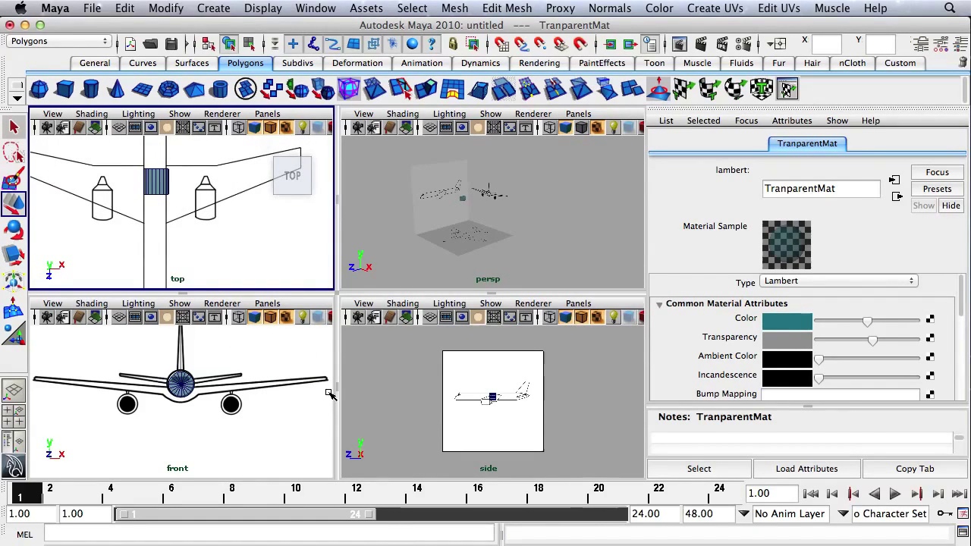
pyautogui.keyDown('alt'); pyautogui.click(426, 412); pyautogui.keyUp('alt')
# Raise the fuselage cylinder slightly to Translate Y 0.502 in the side view.
pyautogui.press('f')
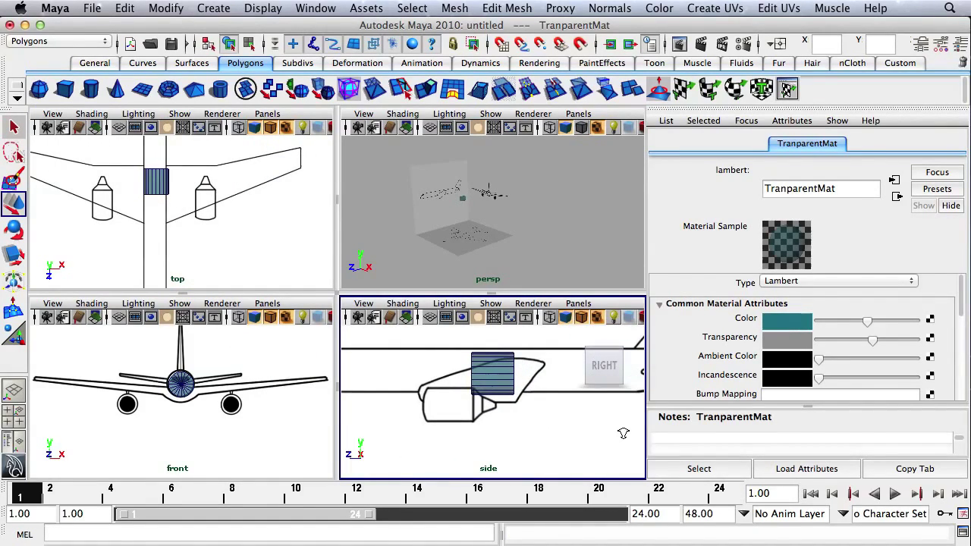
pyautogui.click(494, 362)
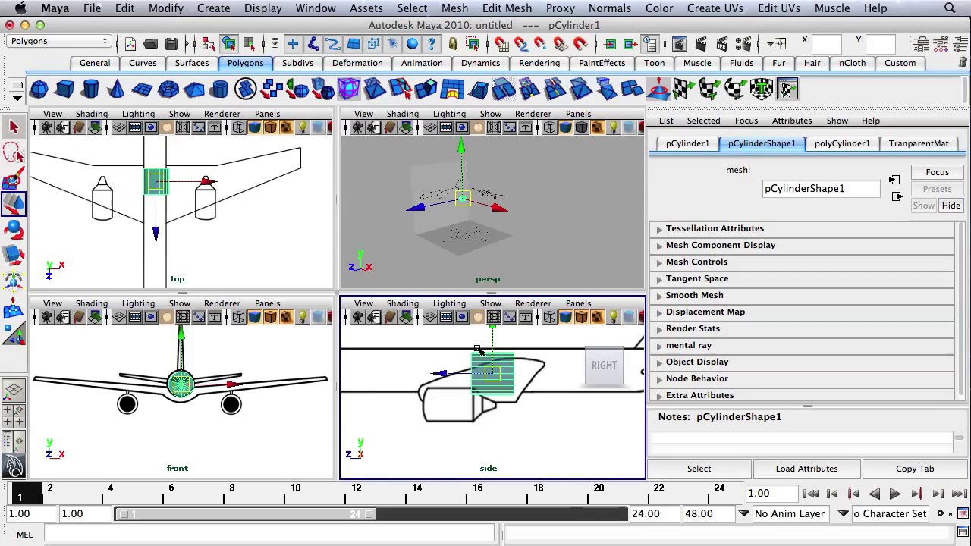
pyautogui.moveTo(493, 333); pyautogui.dragTo(493, 331)
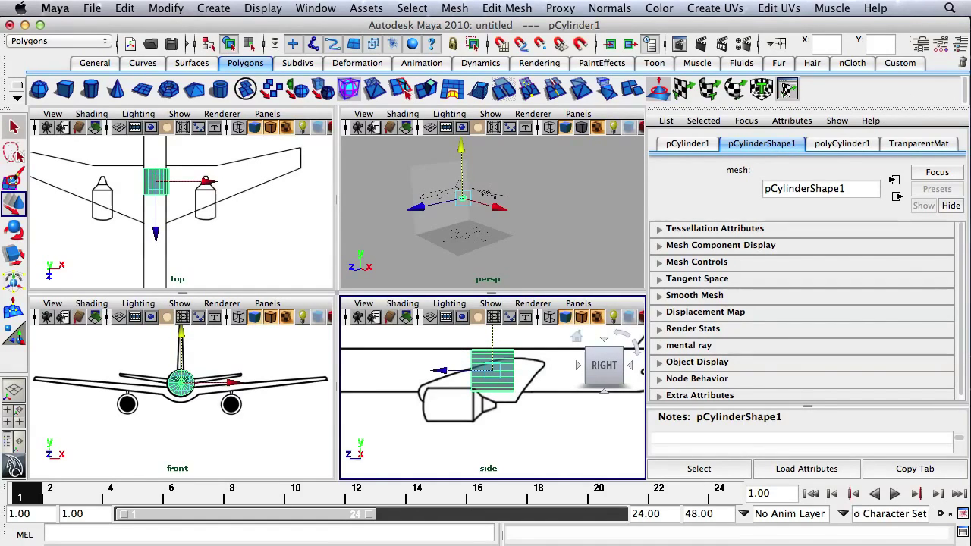
# Rename the cylinder to airplane in the Channel Box.
pyautogui.click(958, 44)
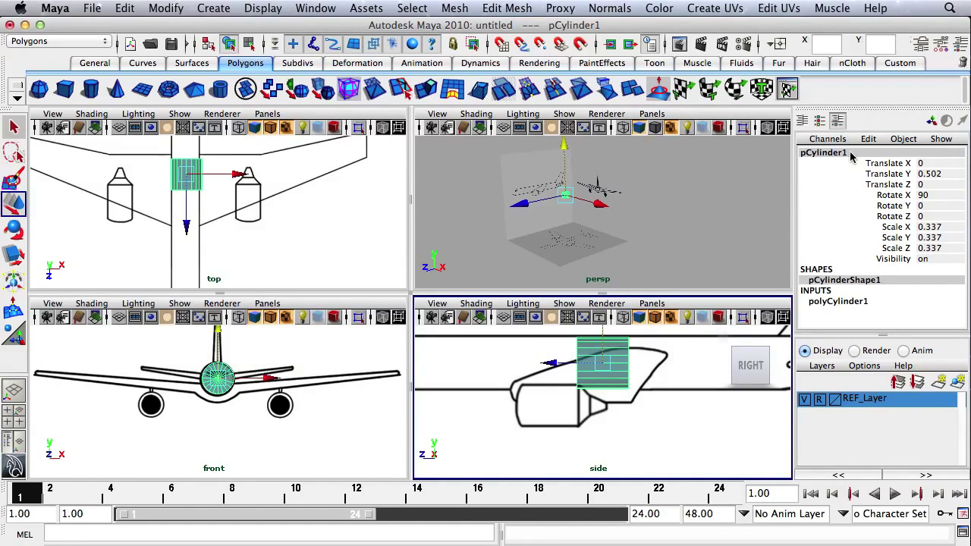
pyautogui.scroll(-2, 672, 351)
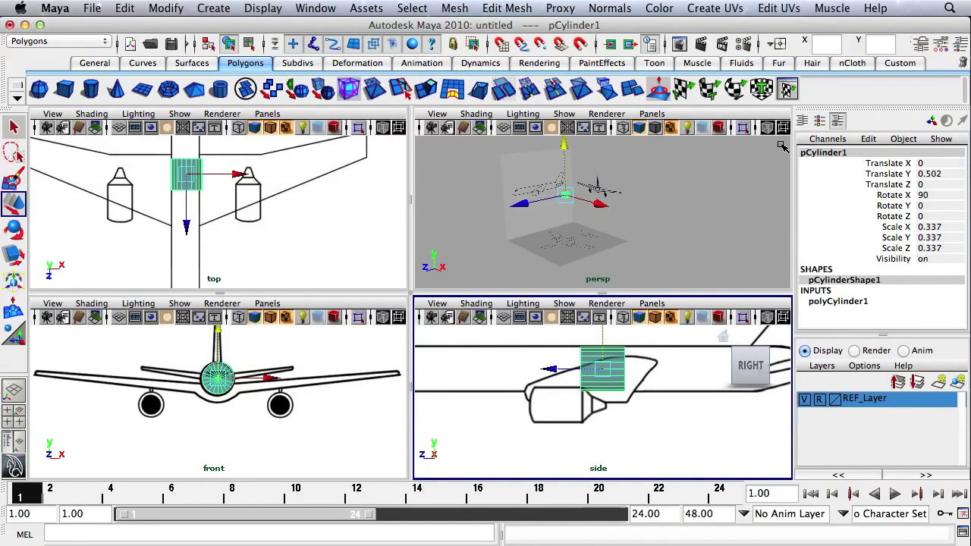
pyautogui.click(849, 153)
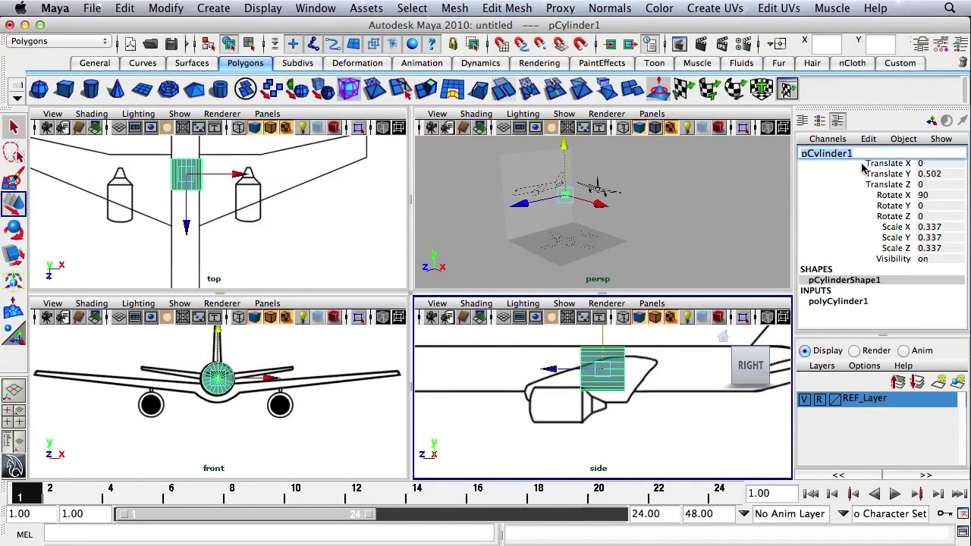
pyautogui.write('airplaine')
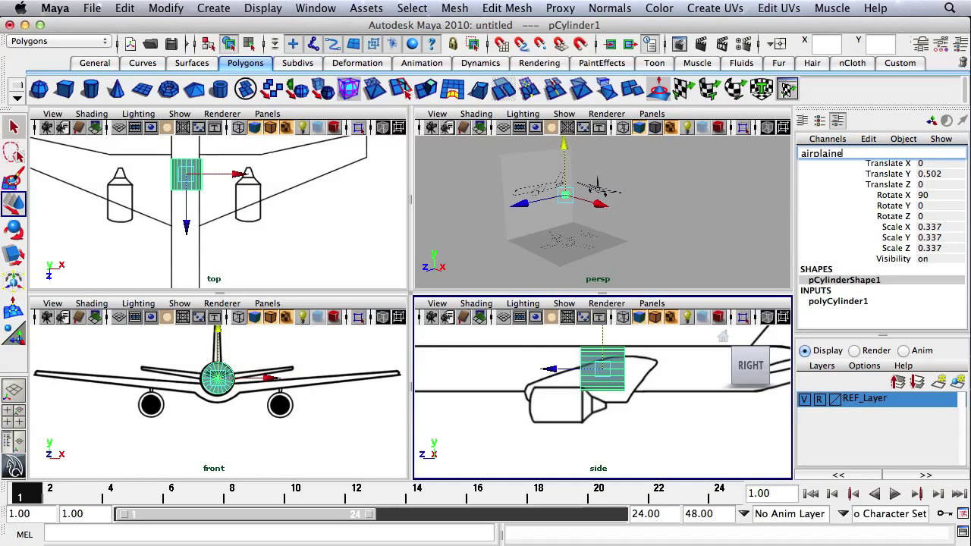
pyautogui.press('BackSpace')
pyautogui.press('BackSpace')
pyautogui.press('BackSpace')
pyautogui.write('ne')
pyautogui.press('Return')
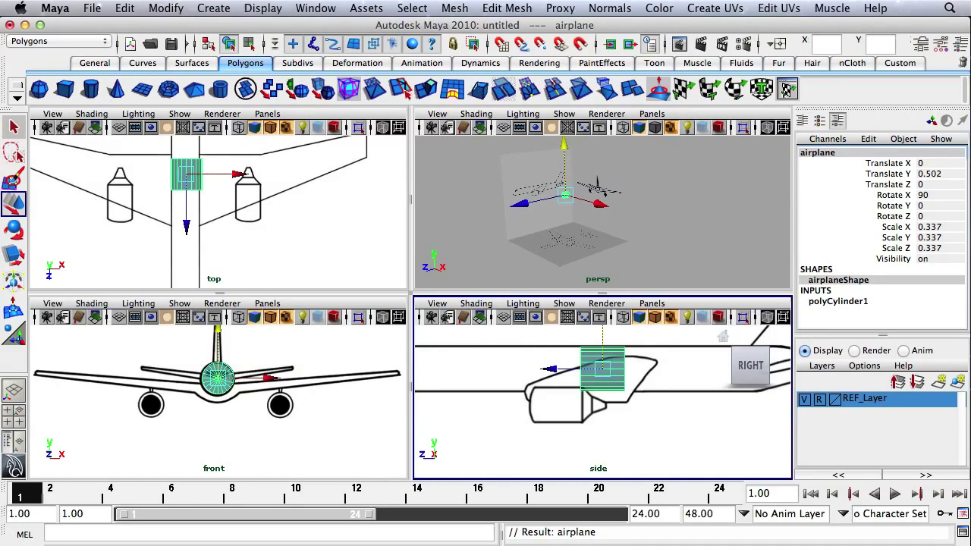
# Stretch the airplane cylinder to Scale Y 3.704 and shift it to Translate Z 0.086.
pyautogui.scroll(-2, 653, 367)
pyautogui.press('space')
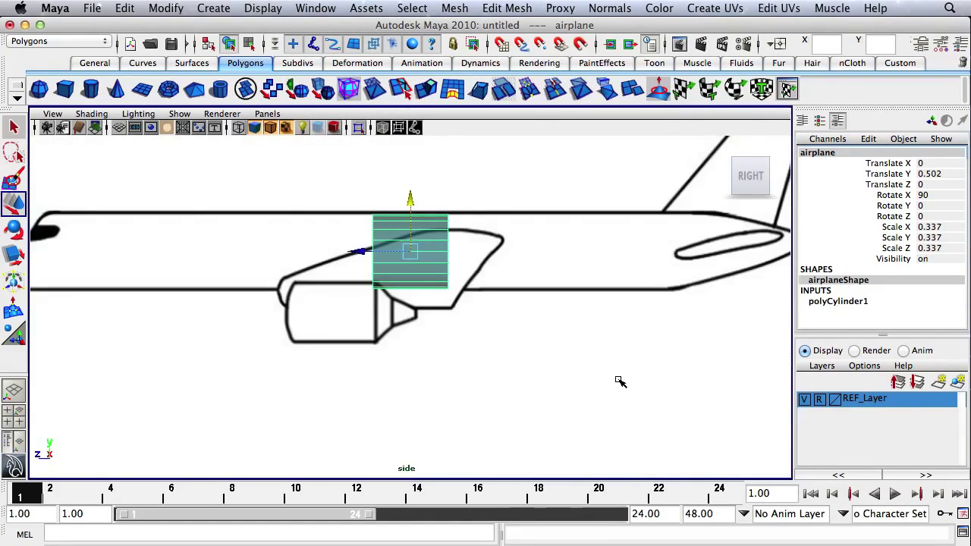
pyautogui.scroll(-3, 359, 280)
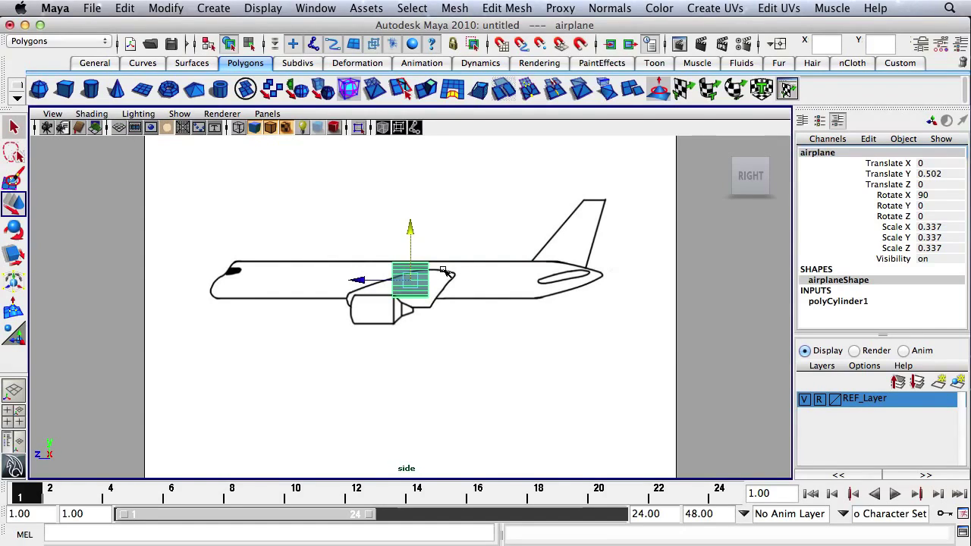
pyautogui.press('r')
pyautogui.moveTo(343, 283); pyautogui.dragTo(177, 281)
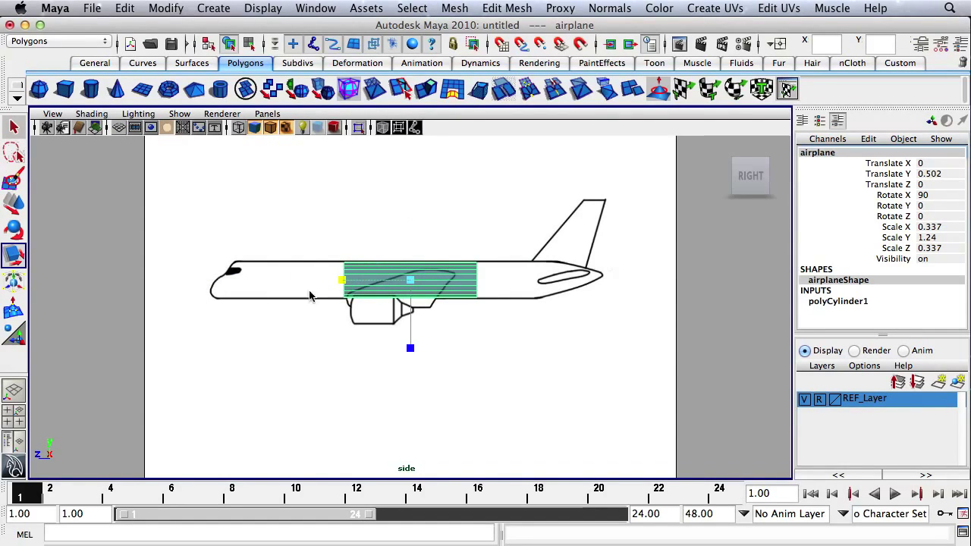
pyautogui.moveTo(342, 282); pyautogui.dragTo(213, 290)
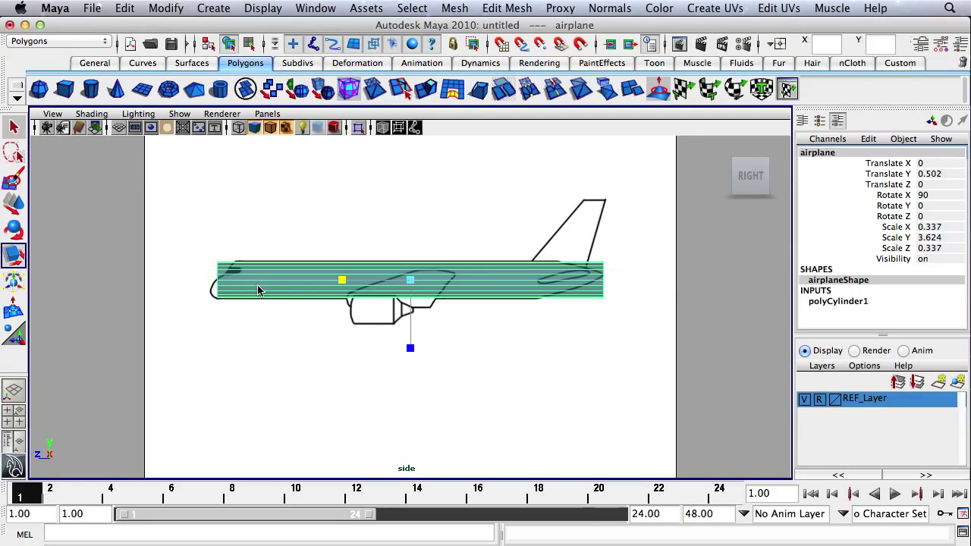
pyautogui.press('w')
pyautogui.moveTo(372, 282); pyautogui.dragTo(337, 282)
pyautogui.press('r')
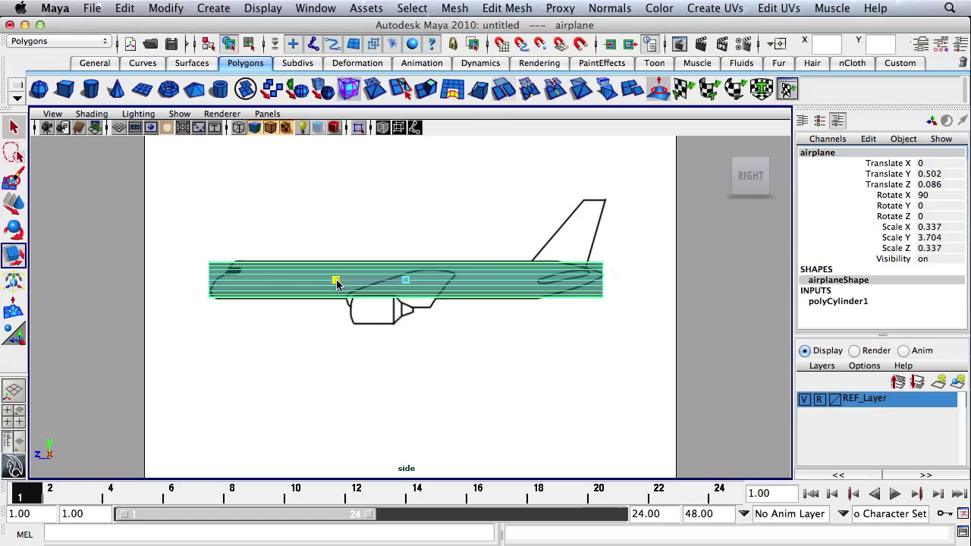
pyautogui.keyDown('alt'); pyautogui.moveTo(337, 282); pyautogui.dragTo(459, 288, button='right'); pyautogui.keyUp('alt')
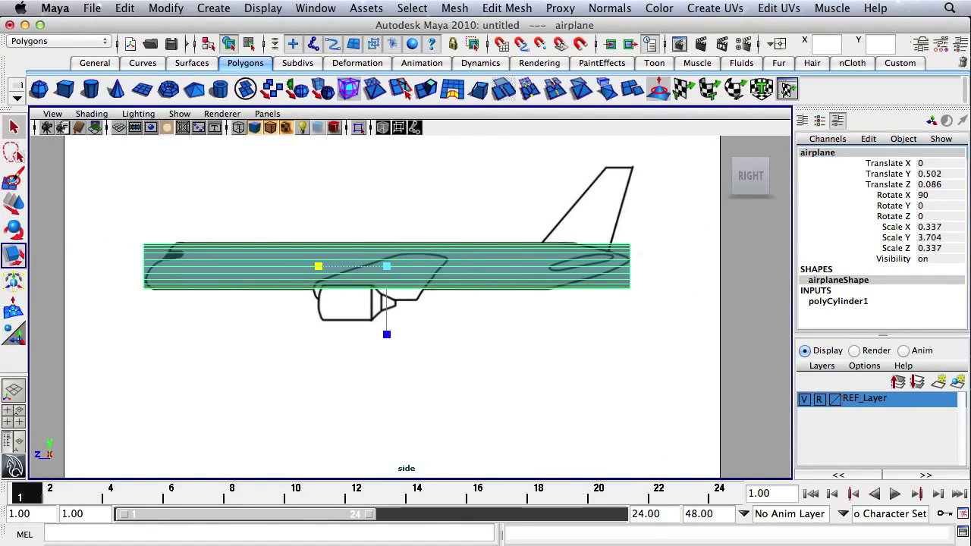
# Insert three edge loops near the fuselage tail and four near the nose.
pyautogui.click(507, 9)
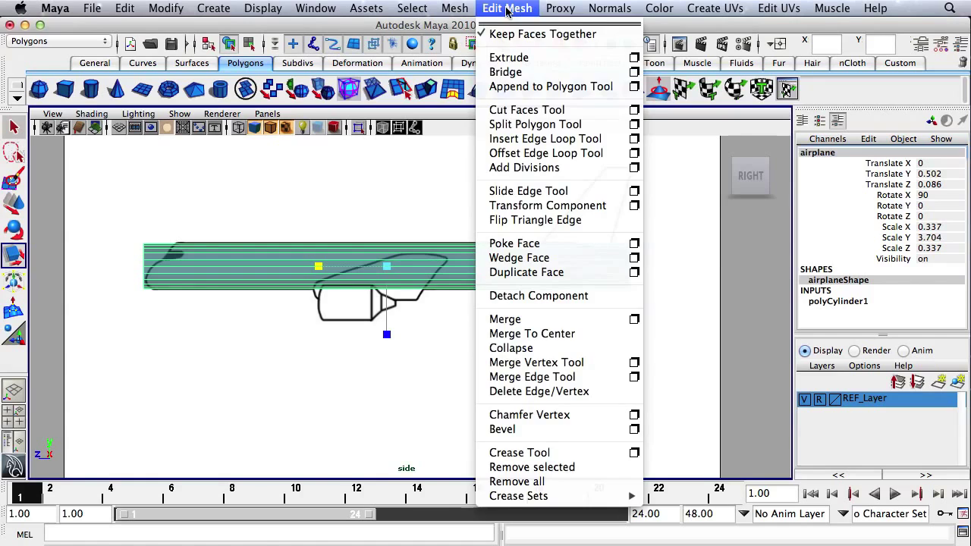
pyautogui.click(543, 139)
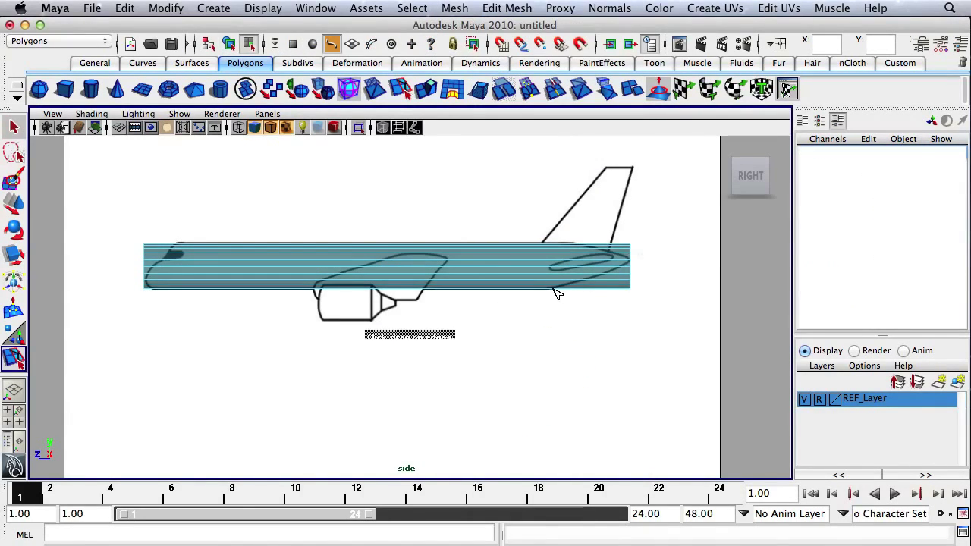
pyautogui.click(555, 288)
pyautogui.click(583, 286)
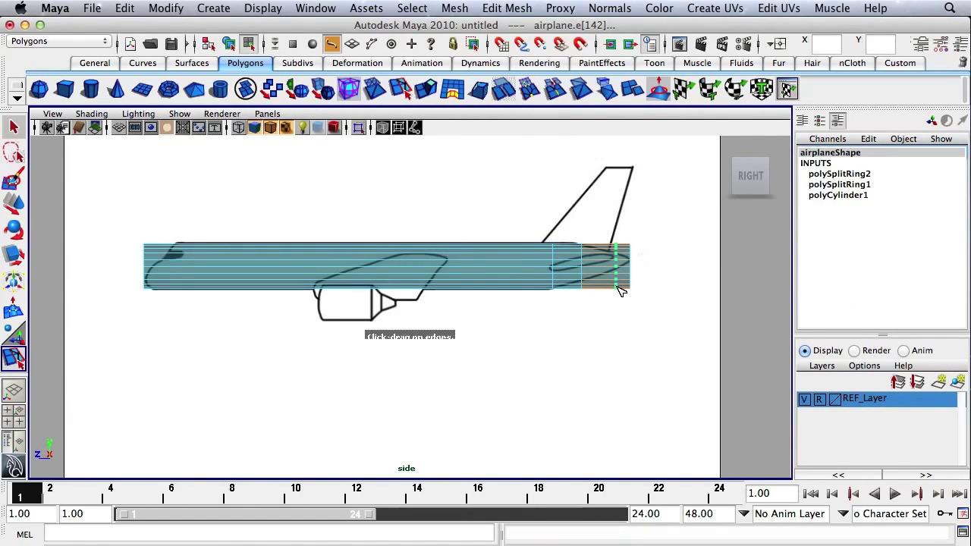
pyautogui.click(617, 289)
pyautogui.moveTo(196, 247); pyautogui.dragTo(186, 251)
pyautogui.click(174, 247)
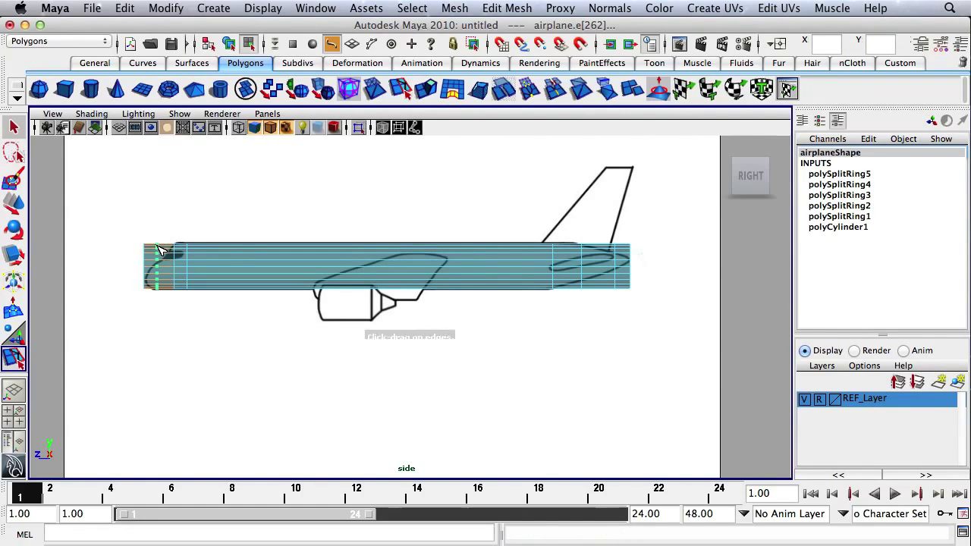
pyautogui.click(151, 250)
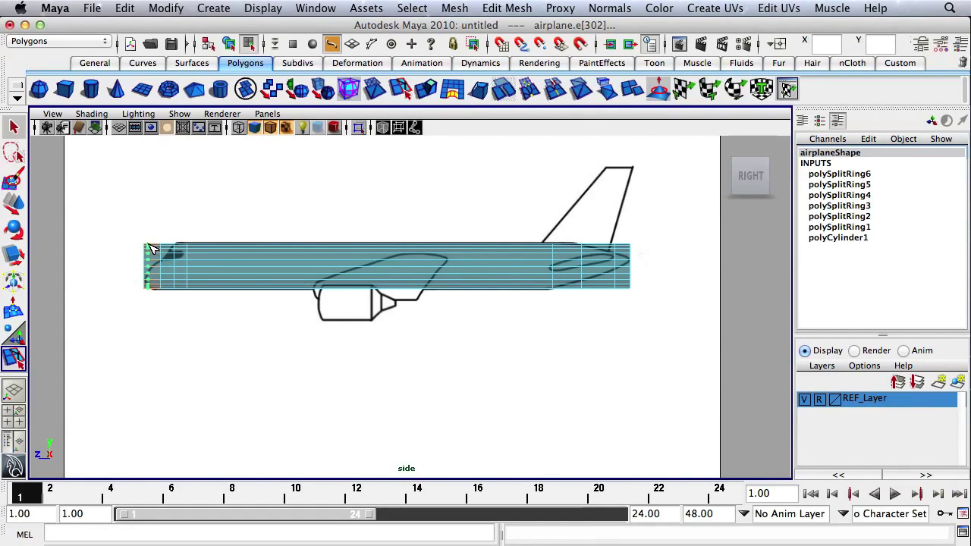
pyautogui.click(151, 251)
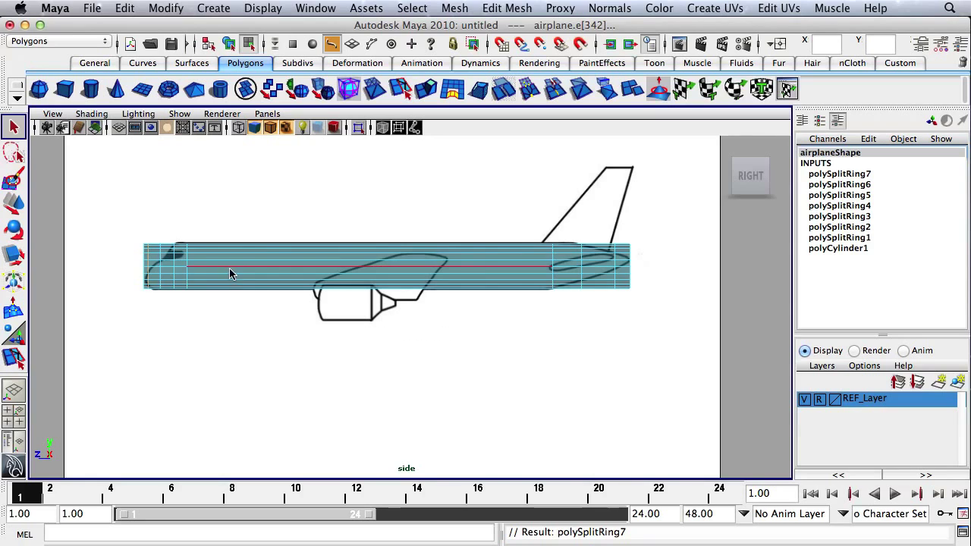
# Scale the nose vertex columns progressively inward, tapering the front to a point.
pyautogui.scroll(4, 250, 276)
pyautogui.scroll(5, 256, 279)
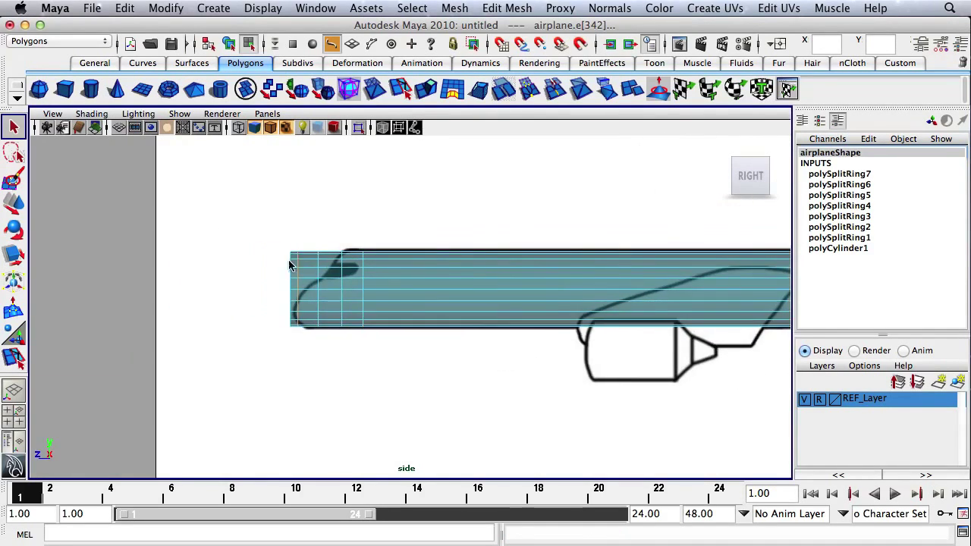
pyautogui.moveTo(382, 231); pyautogui.dragTo(363, 222, button='right')
pyautogui.moveTo(364, 173); pyautogui.dragTo(406, 336)
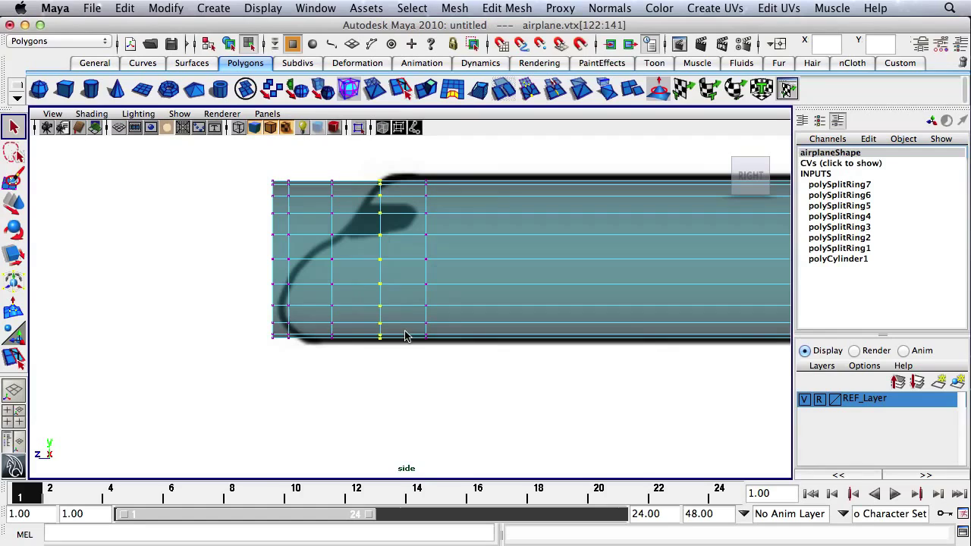
pyautogui.press('r')
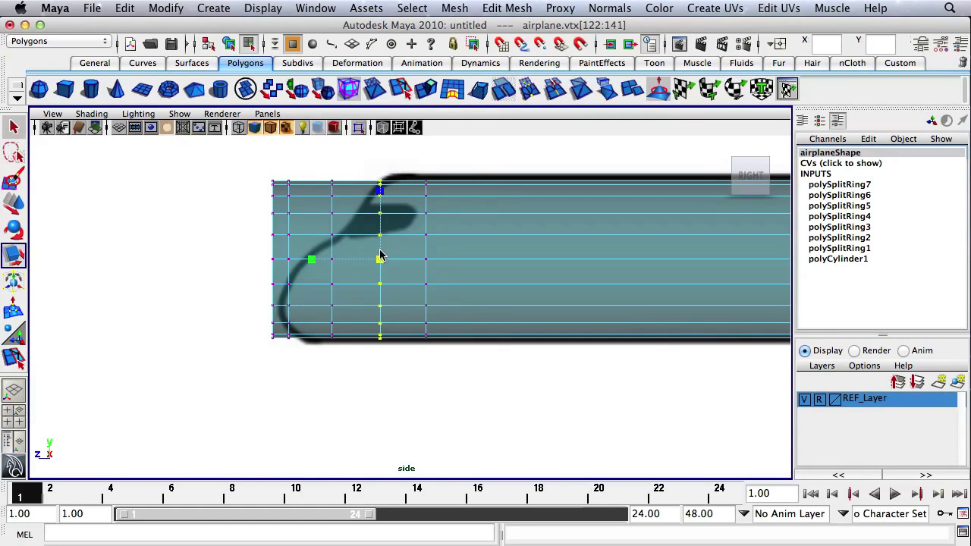
pyautogui.moveTo(382, 258); pyautogui.dragTo(377, 262)
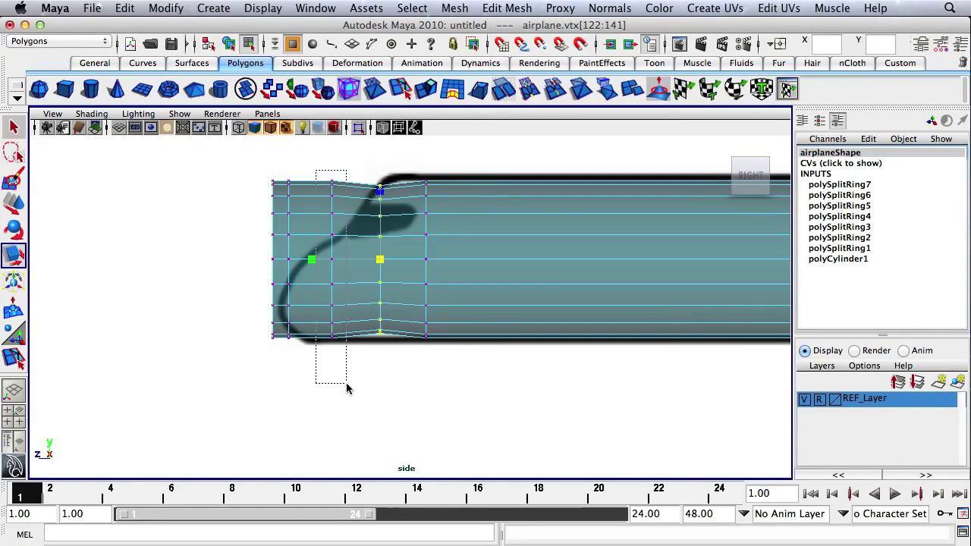
pyautogui.moveTo(346, 388); pyautogui.dragTo(346, 383)
pyautogui.moveTo(331, 261); pyautogui.dragTo(317, 259)
pyautogui.moveTo(283, 172); pyautogui.dragTo(311, 372)
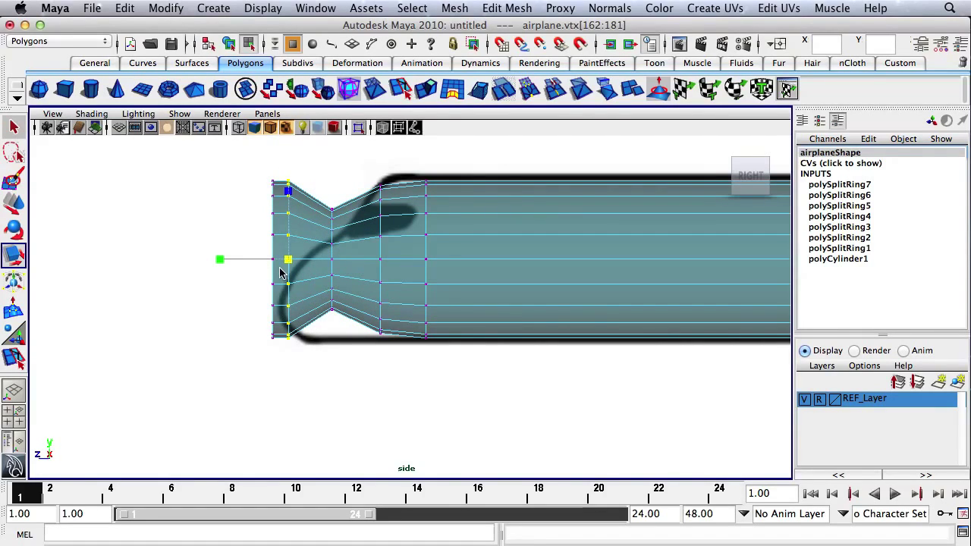
pyautogui.moveTo(290, 261); pyautogui.dragTo(203, 282)
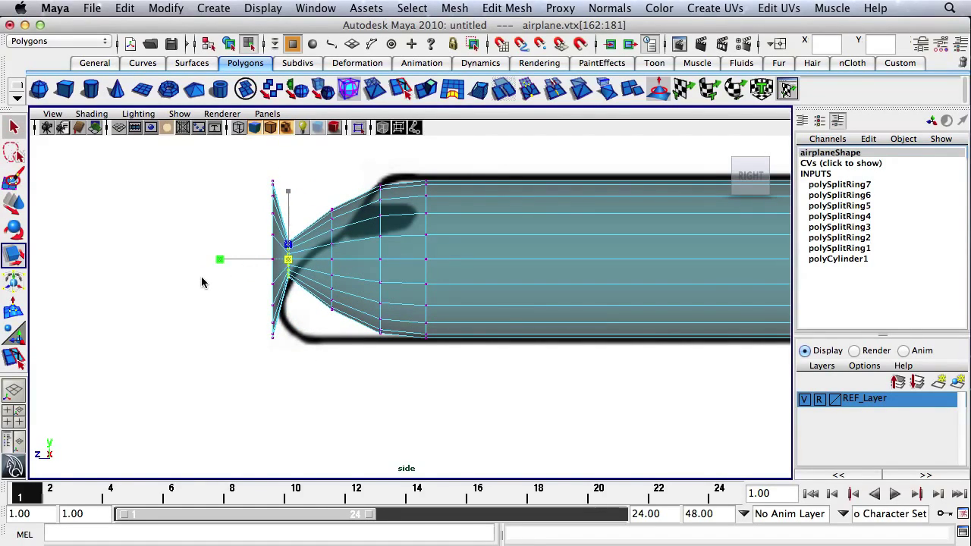
pyautogui.moveTo(239, 166); pyautogui.dragTo(282, 373)
pyautogui.moveTo(271, 263); pyautogui.dragTo(162, 297)
# Move the nose tip forward and lower its vertex rings to match the reference nose.
pyautogui.press('w')
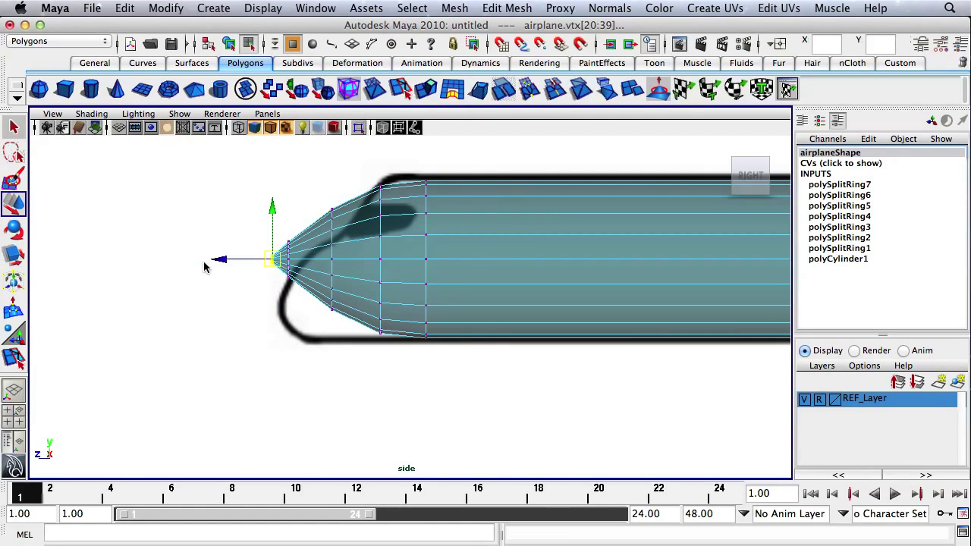
pyautogui.moveTo(225, 262); pyautogui.dragTo(227, 263)
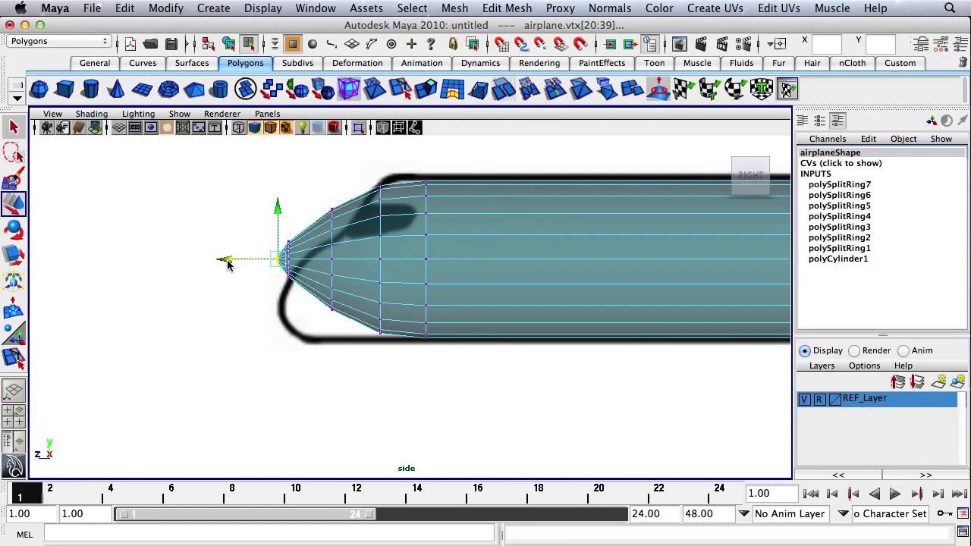
pyautogui.scroll(2, 362, 266)
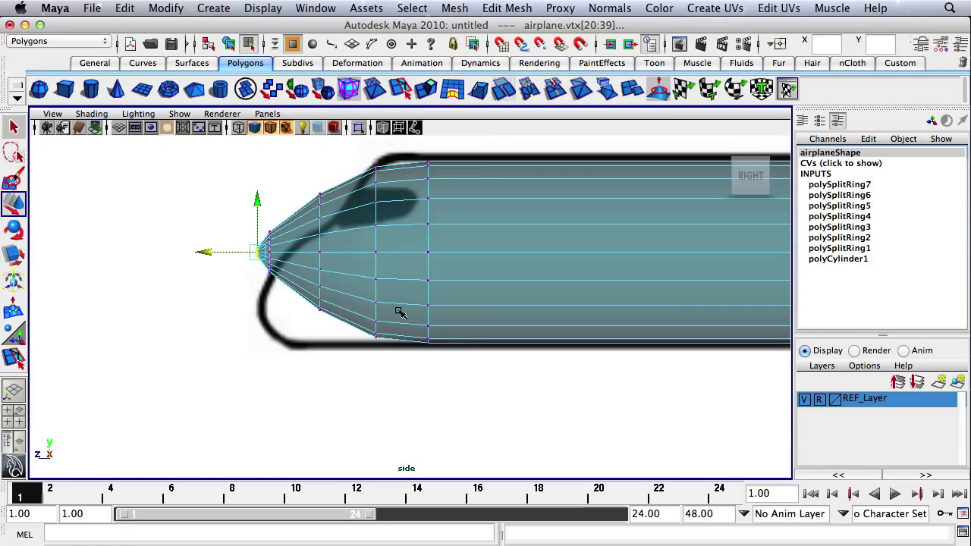
pyautogui.moveTo(325, 303); pyautogui.dragTo(338, 313)
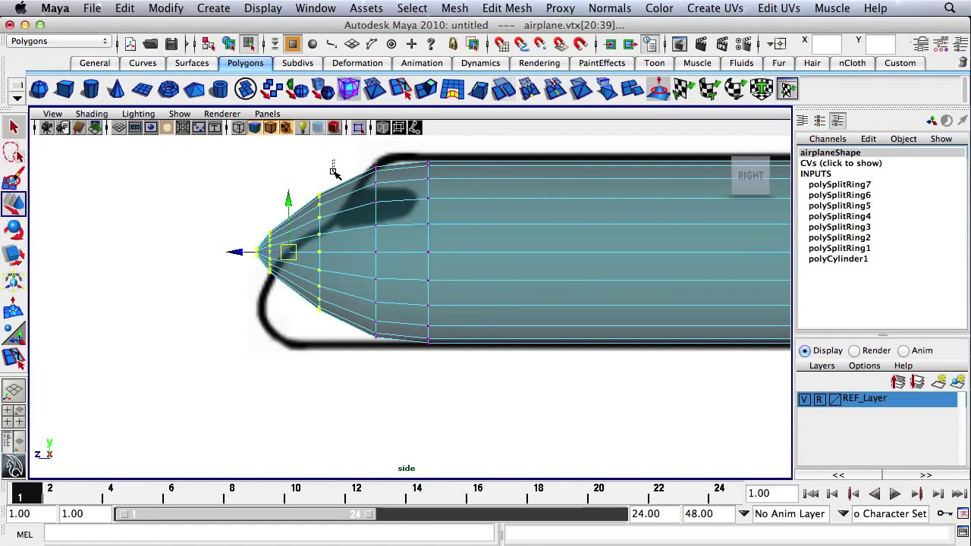
pyautogui.moveTo(331, 164); pyautogui.dragTo(223, 397)
pyautogui.moveTo(290, 204); pyautogui.dragTo(284, 219)
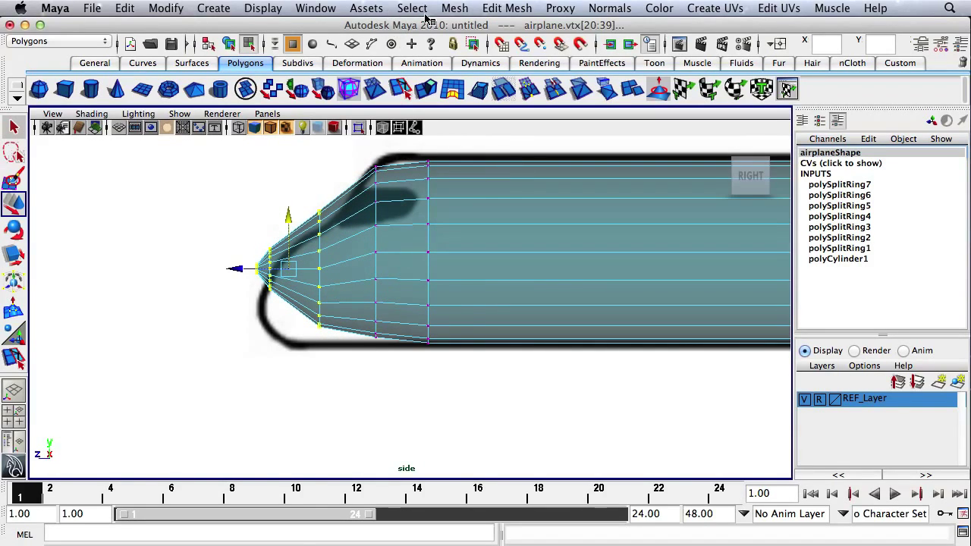
# Insert an edge loop just behind the nose tip and scale it vertically.
pyautogui.click(506, 9)
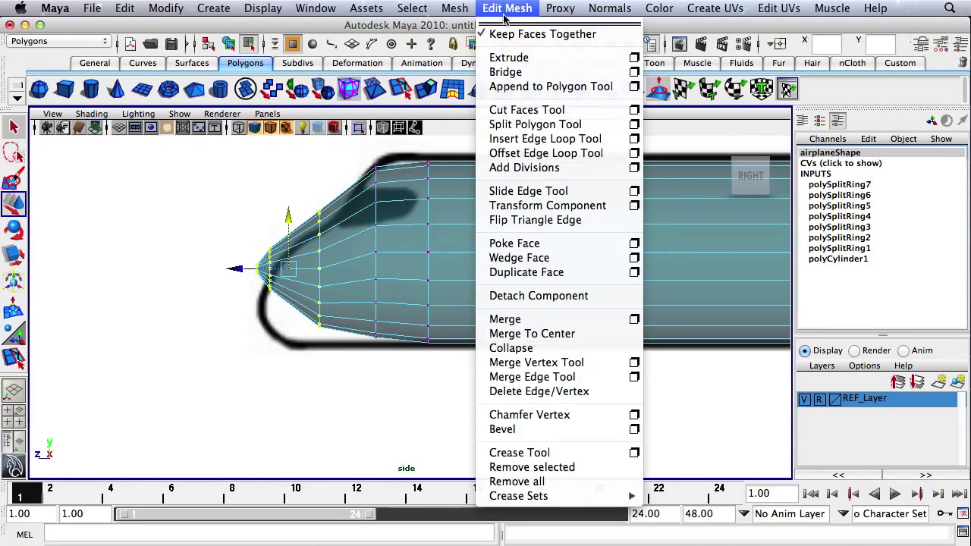
pyautogui.click(523, 138)
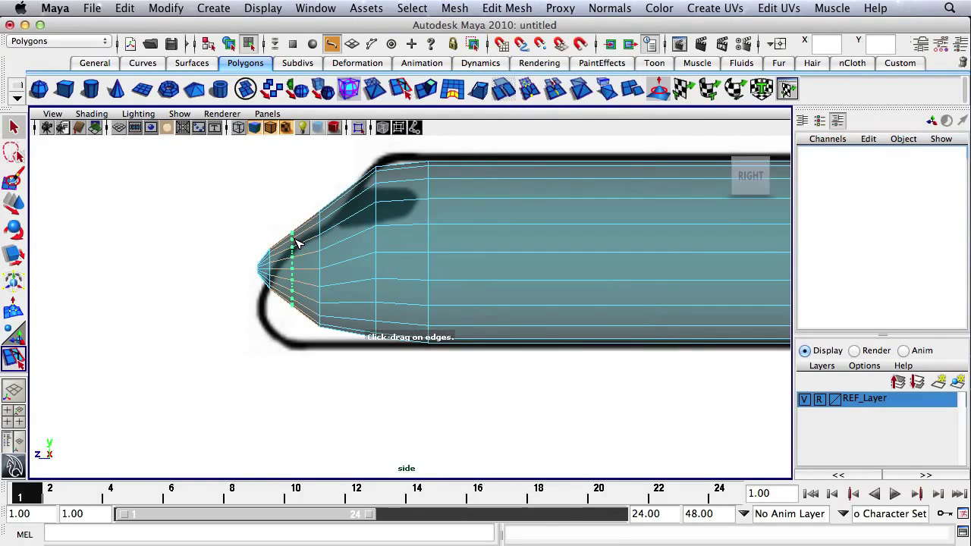
pyautogui.click(299, 246)
pyautogui.press('r')
pyautogui.moveTo(302, 245); pyautogui.dragTo(301, 271, button='middle')
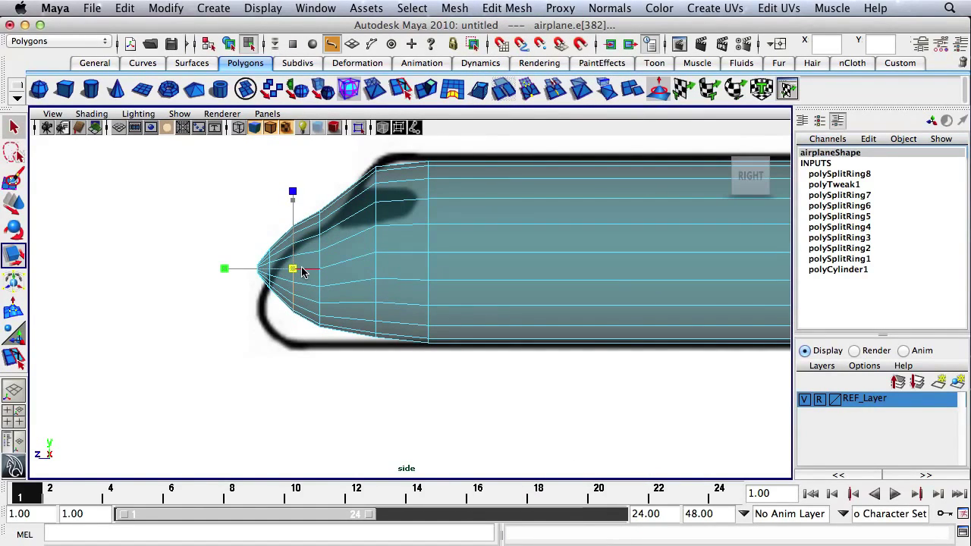
# Select the edge ring at the nose tip for scaling.
pyautogui.scroll(2, 239, 253)
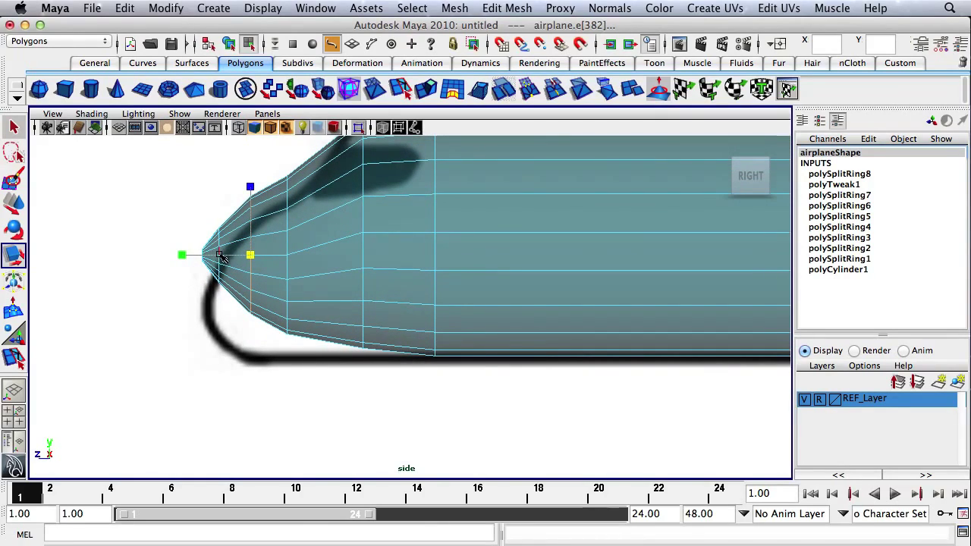
pyautogui.press('q')
pyautogui.click(220, 256)
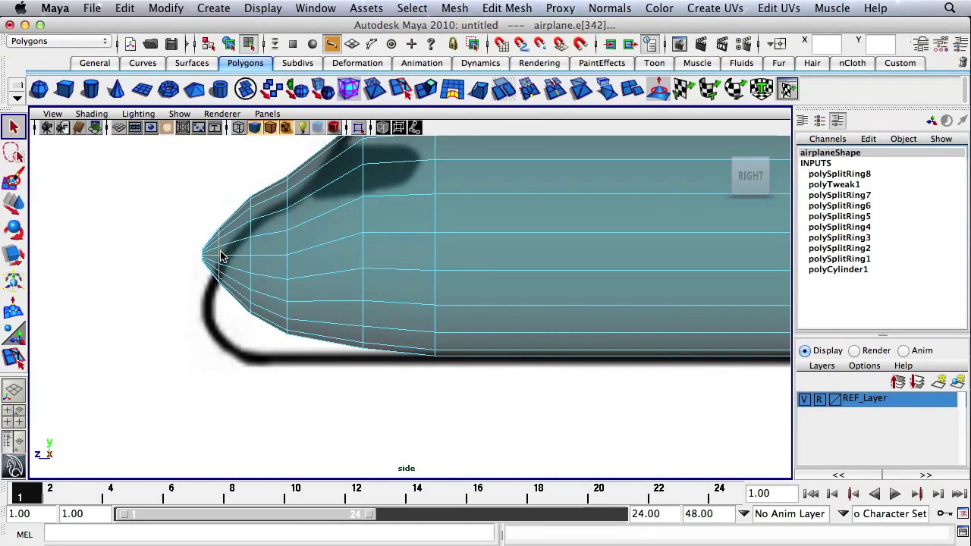
pyautogui.press('r')
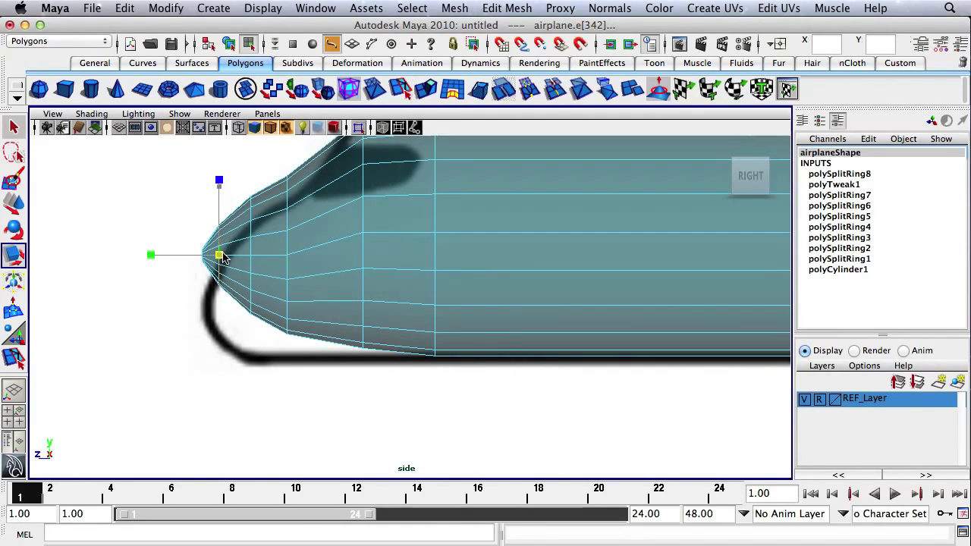
pyautogui.scroll(-3, 321, 232)
pyautogui.scroll(2, 321, 232)
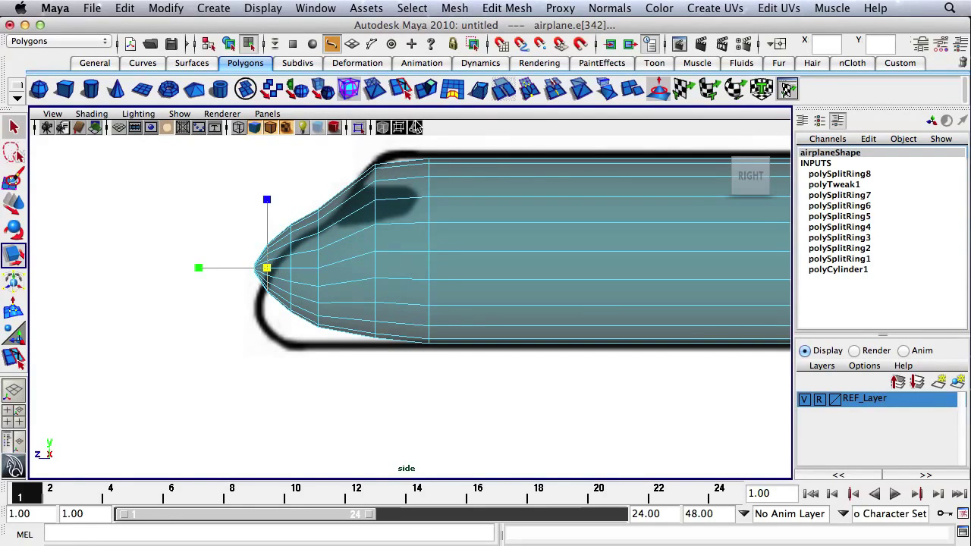
# Insert an edge loop just behind the nose and slightly shrink the edge ring ahead of it.
pyautogui.click(497, 9)
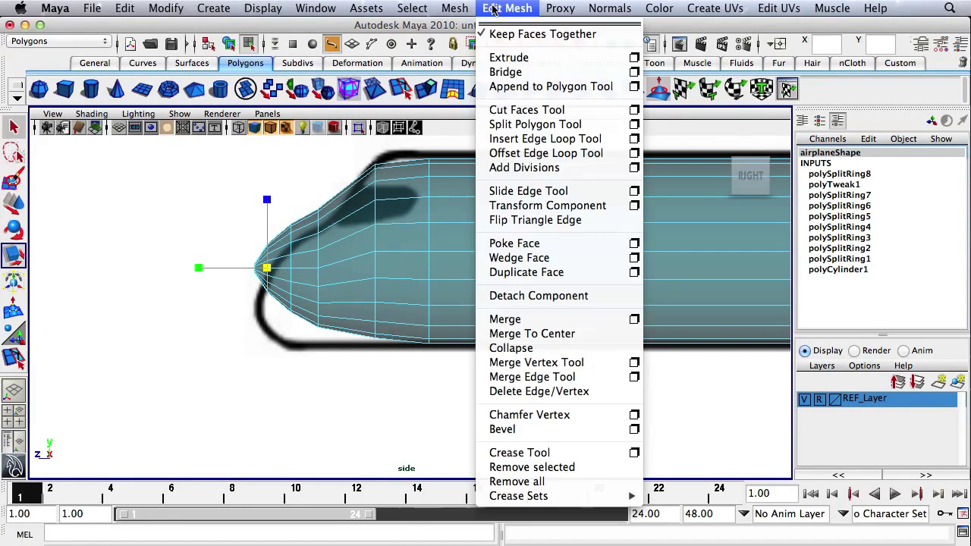
pyautogui.click(521, 140)
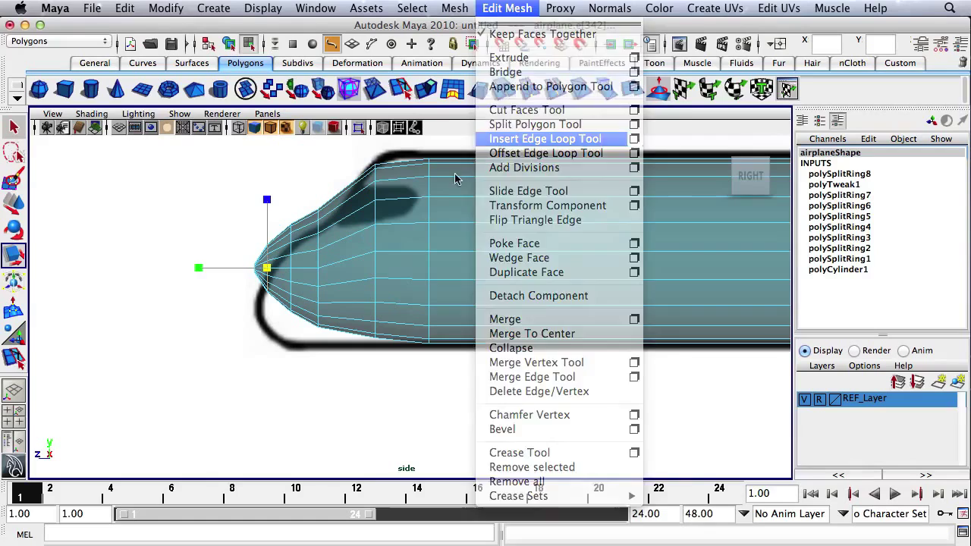
pyautogui.moveTo(400, 169); pyautogui.dragTo(400, 170)
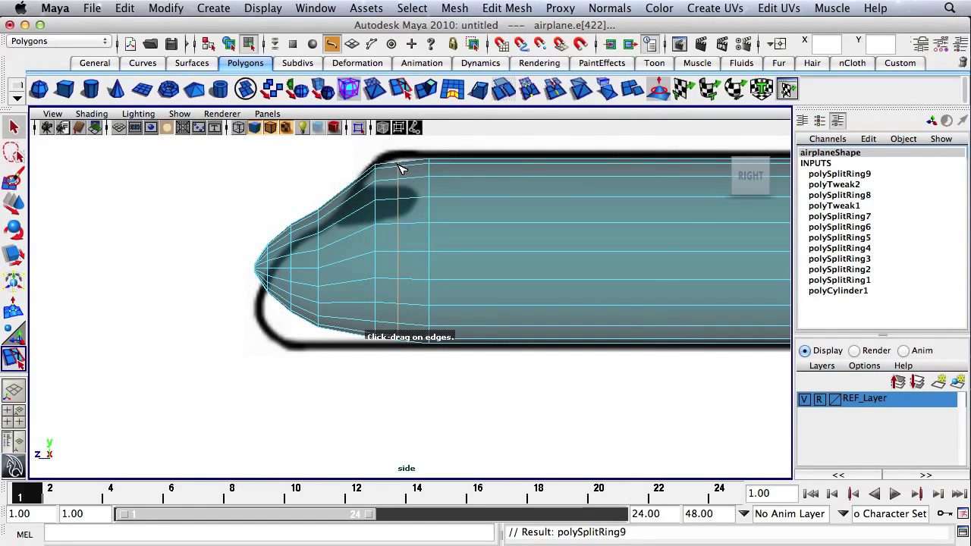
pyautogui.press('r')
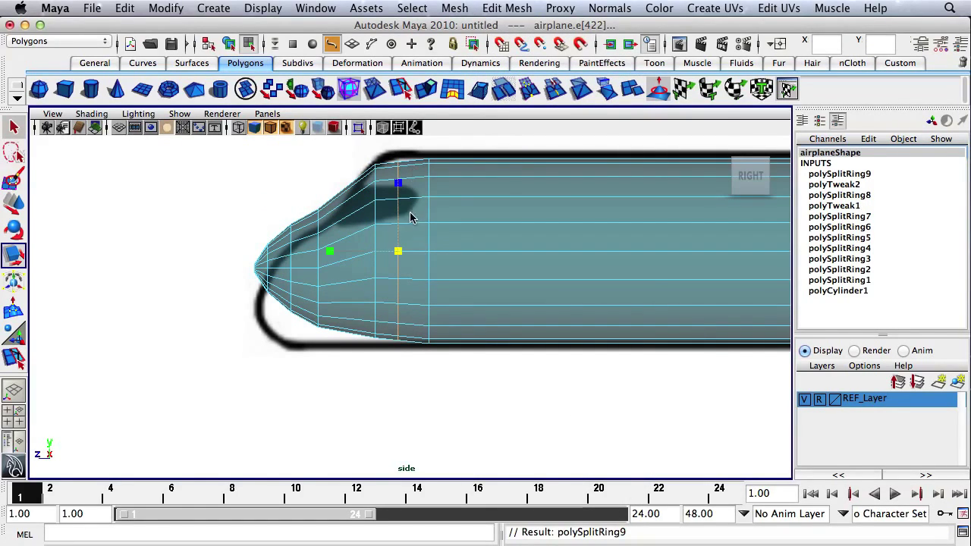
pyautogui.click(376, 238)
pyautogui.moveTo(377, 255); pyautogui.dragTo(375, 255)
pyautogui.press('w')
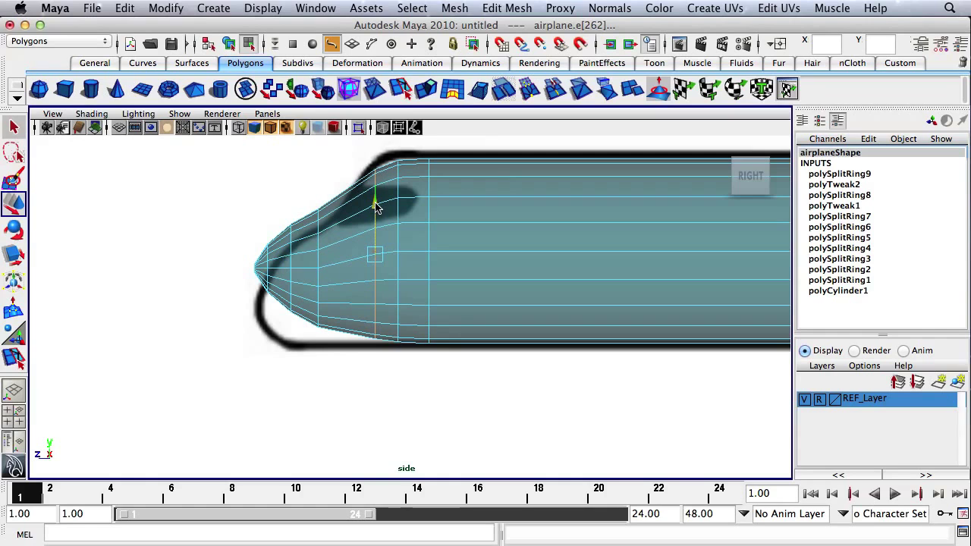
# Select the edge ring nearer the nose tip for scaling.
pyautogui.keyDown('alt'); pyautogui.moveTo(382, 208); pyautogui.dragTo(378, 256, button='middle'); pyautogui.keyUp('alt')
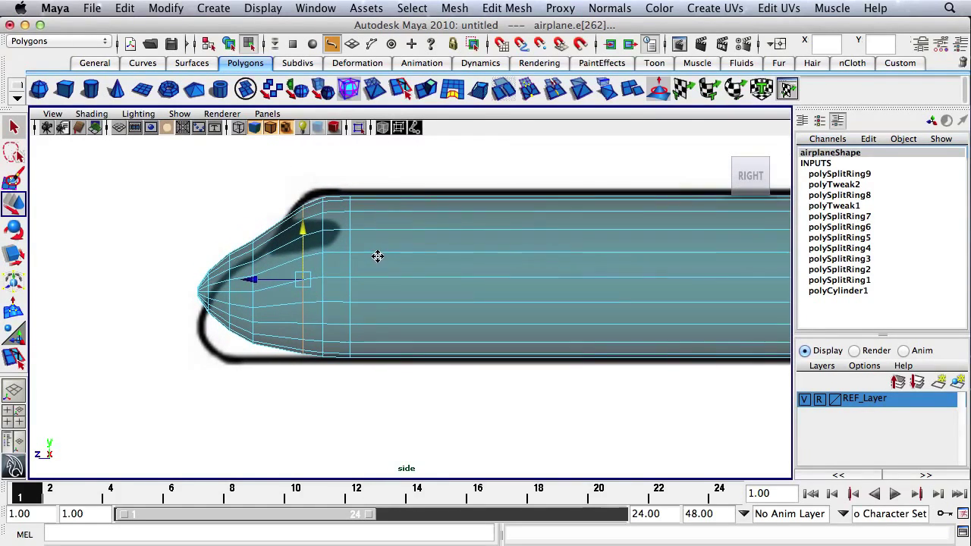
pyautogui.scroll(2, 348, 252)
pyautogui.click(228, 267)
pyautogui.click(229, 271)
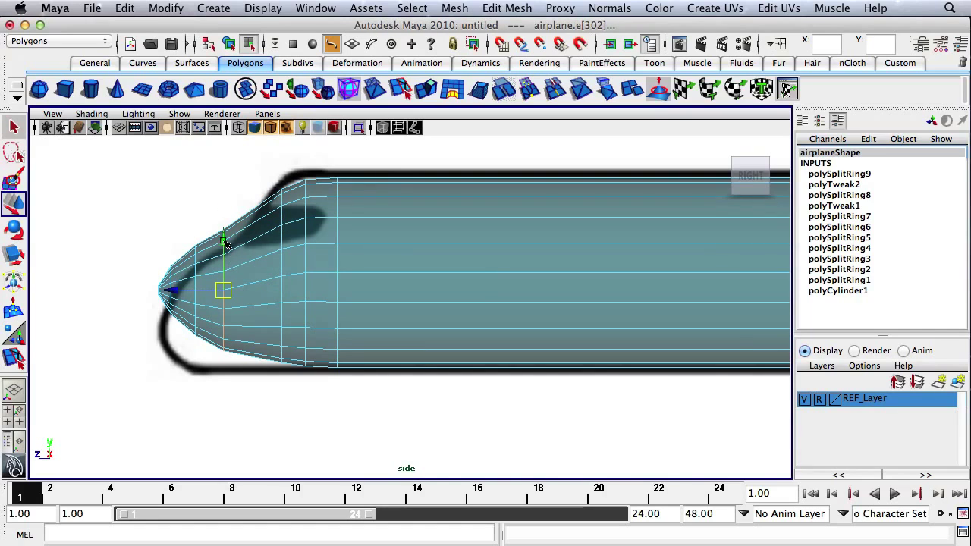
pyautogui.press('r')
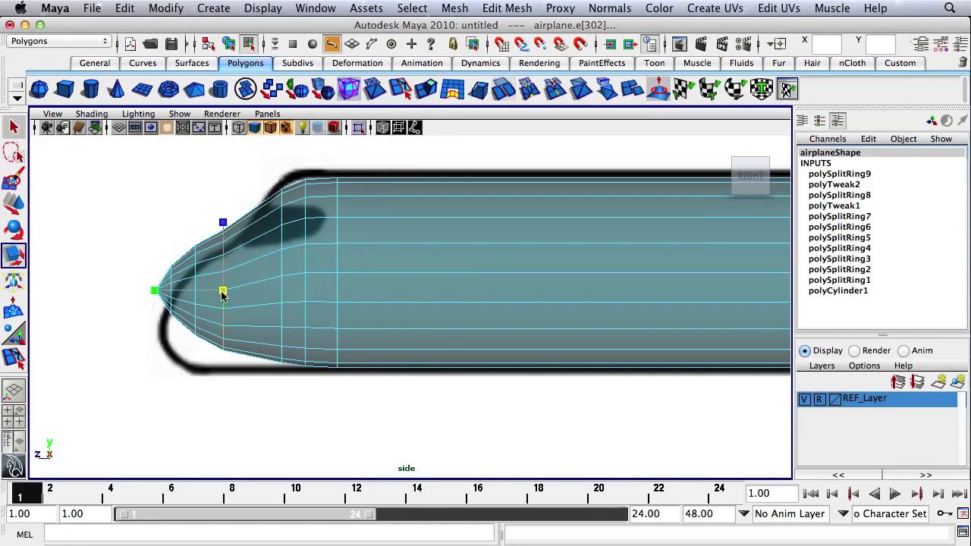
# Slide two vertex columns near the nose toward the tip to follow the reference.
pyautogui.keyDown('alt'); pyautogui.moveTo(243, 275); pyautogui.dragTo(334, 285, button='middle'); pyautogui.keyUp('alt')
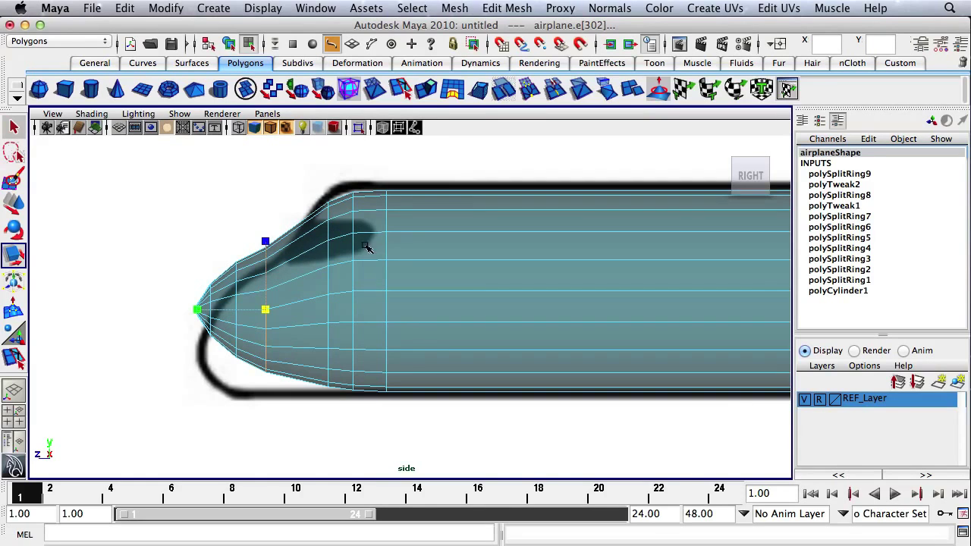
pyautogui.scroll(-3, 366, 247)
pyautogui.moveTo(356, 254); pyautogui.dragTo(286, 241, button='right')
pyautogui.moveTo(325, 195); pyautogui.dragTo(381, 402)
pyautogui.press('w')
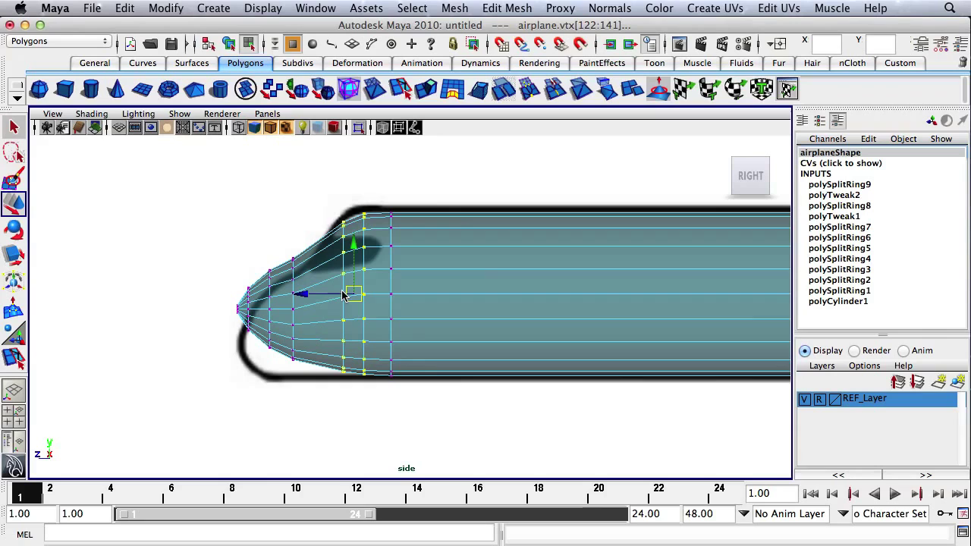
pyautogui.moveTo(314, 295); pyautogui.dragTo(319, 296)
pyautogui.click(288, 210)
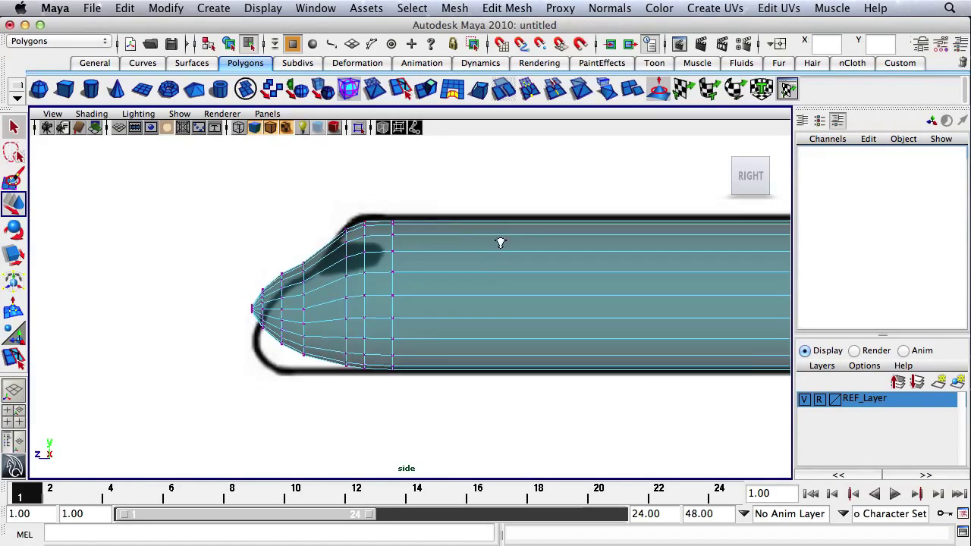
pyautogui.scroll(-5, 501, 240)
pyautogui.scroll(4, 426, 231)
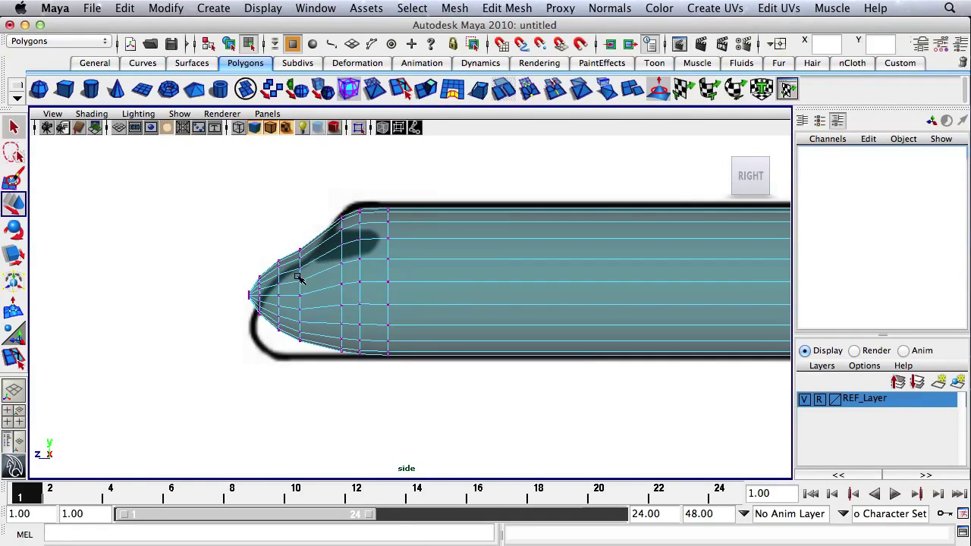
pyautogui.scroll(-3, 531, 258)
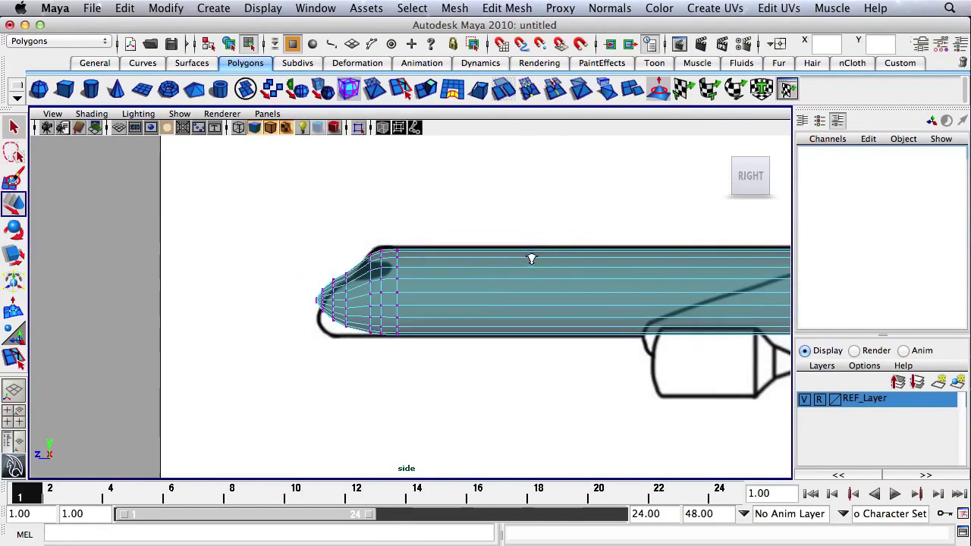
pyautogui.scroll(-5, 531, 258)
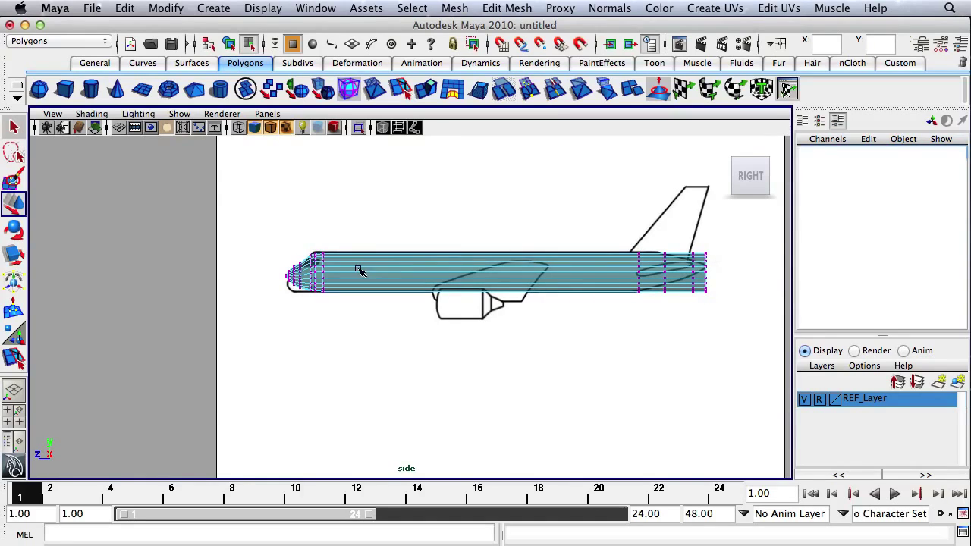
pyautogui.scroll(5, 320, 249)
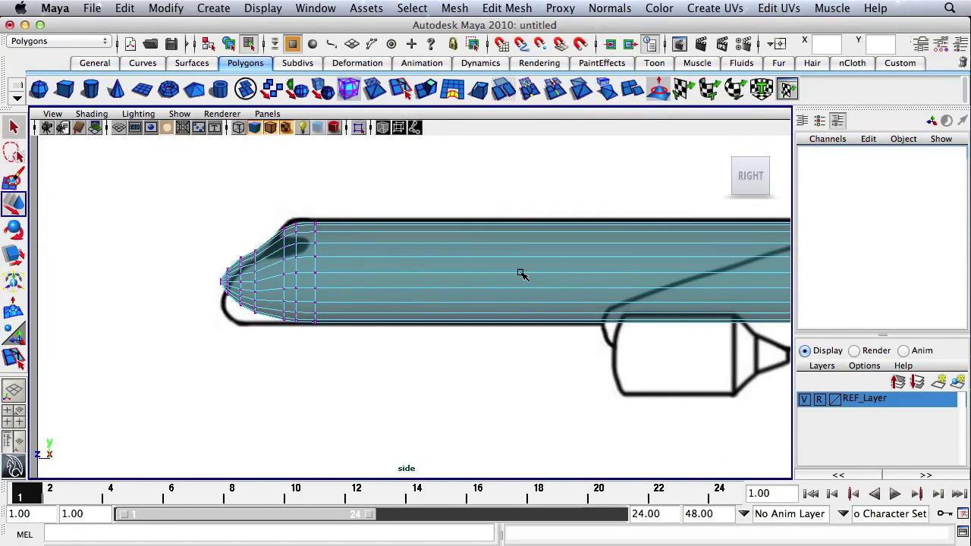
pyautogui.keyDown('alt'); pyautogui.moveTo(341, 257); pyautogui.dragTo(505, 275, button='middle'); pyautogui.keyUp('alt')
pyautogui.scroll(4, 622, 277)
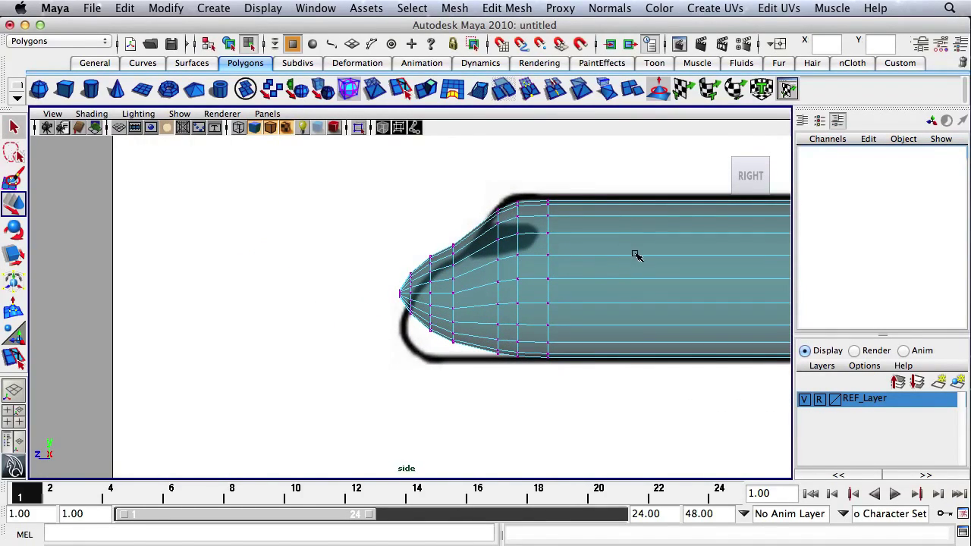
pyautogui.scroll(-5, 636, 255)
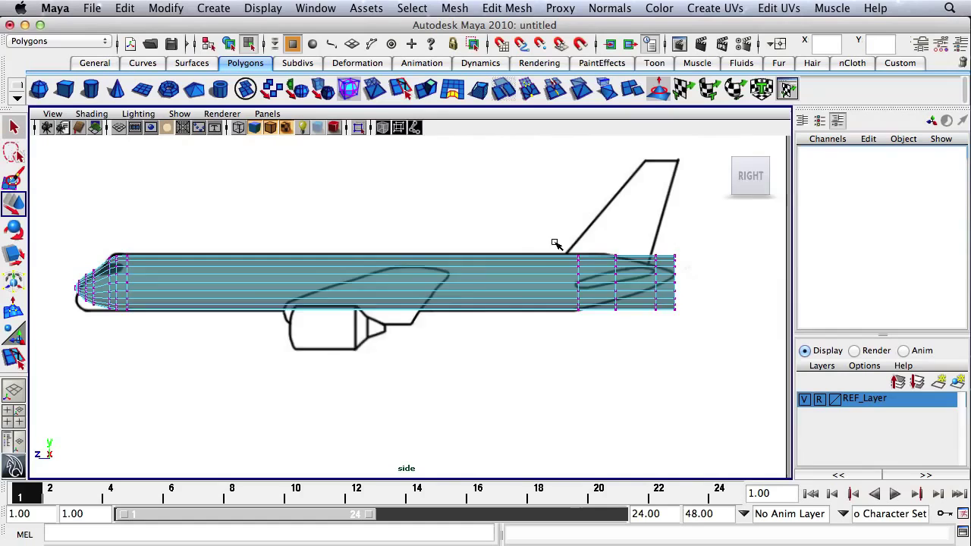
# Pinch the end vertex columns inward, collapsing the last column into a point.
pyautogui.keyDown('alt'); pyautogui.moveTo(554, 243); pyautogui.dragTo(397, 256, button='middle'); pyautogui.keyUp('alt')
pyautogui.scroll(4, 520, 264)
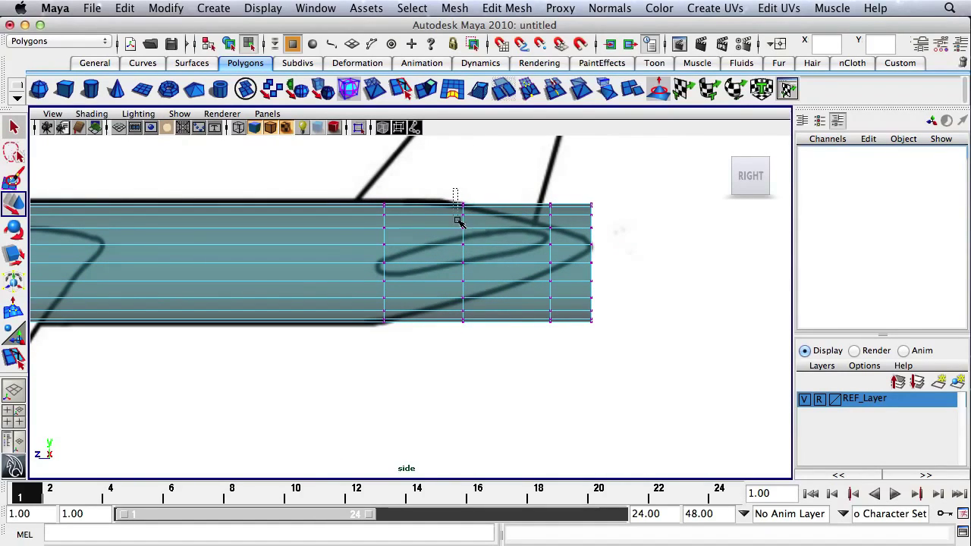
pyautogui.moveTo(458, 220); pyautogui.dragTo(496, 362)
pyautogui.press('w')
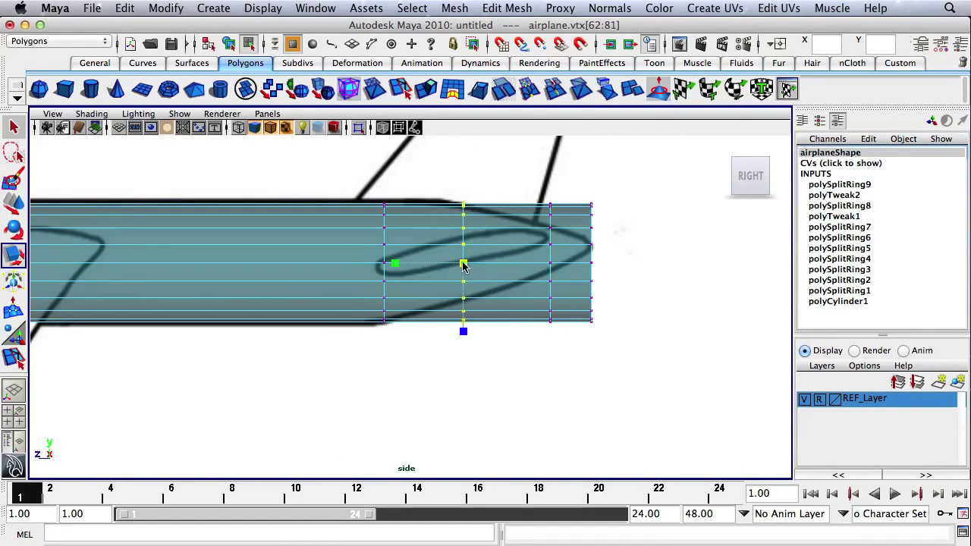
pyautogui.moveTo(463, 266); pyautogui.dragTo(451, 266)
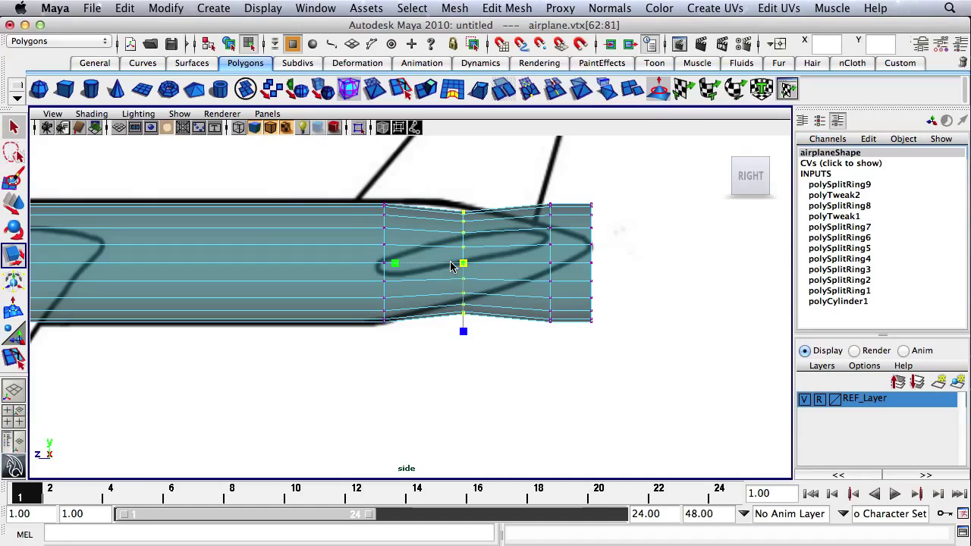
pyautogui.moveTo(559, 392); pyautogui.dragTo(540, 190)
pyautogui.moveTo(551, 264); pyautogui.dragTo(499, 273)
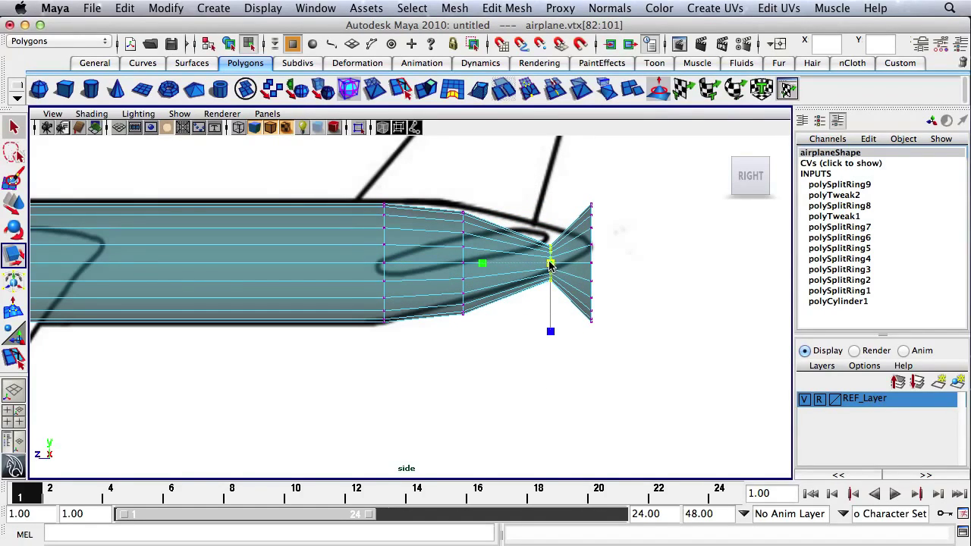
pyautogui.moveTo(573, 185); pyautogui.dragTo(632, 397)
pyautogui.moveTo(591, 263); pyautogui.dragTo(514, 287)
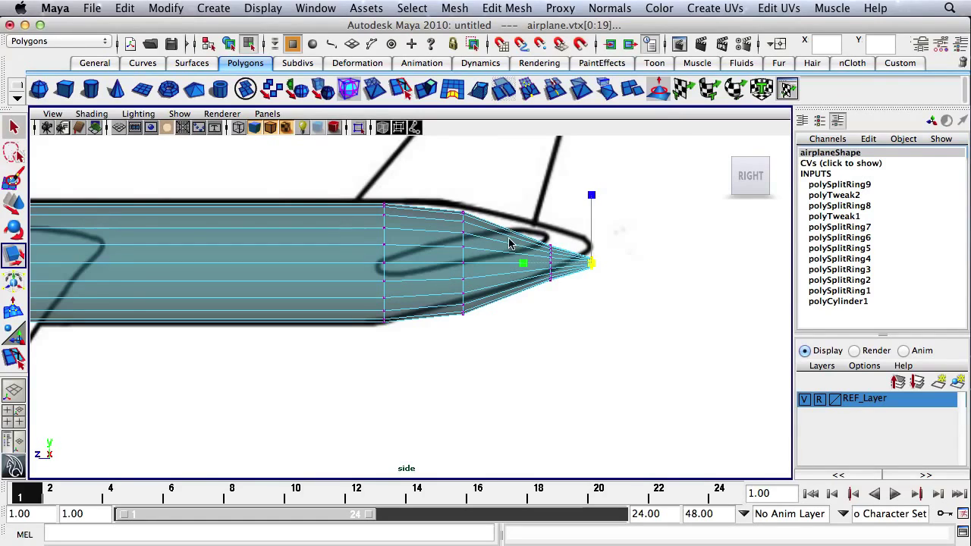
# Raise the nose vertex columns and tip to match the side reference outline.
pyautogui.moveTo(450, 201); pyautogui.dragTo(487, 383)
pyautogui.press('w')
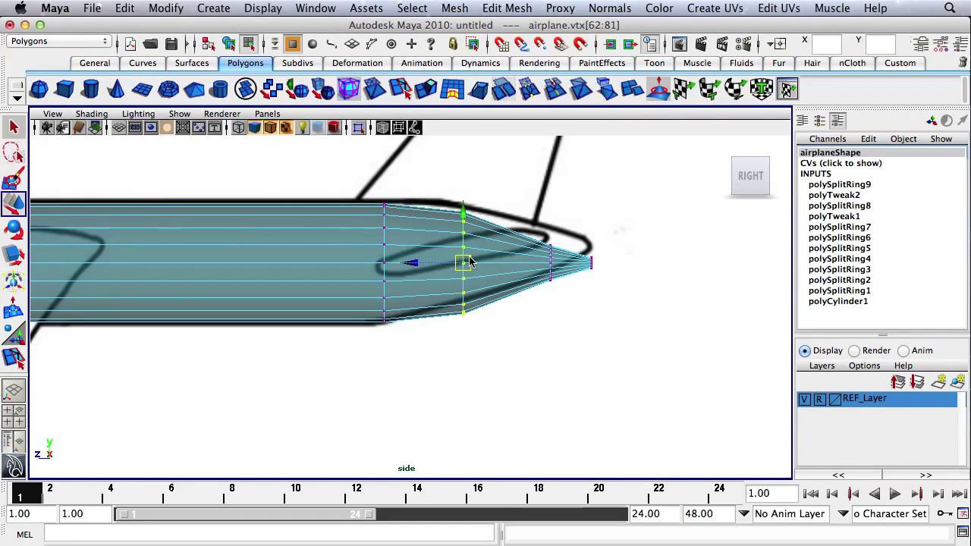
pyautogui.moveTo(465, 214); pyautogui.dragTo(573, 326)
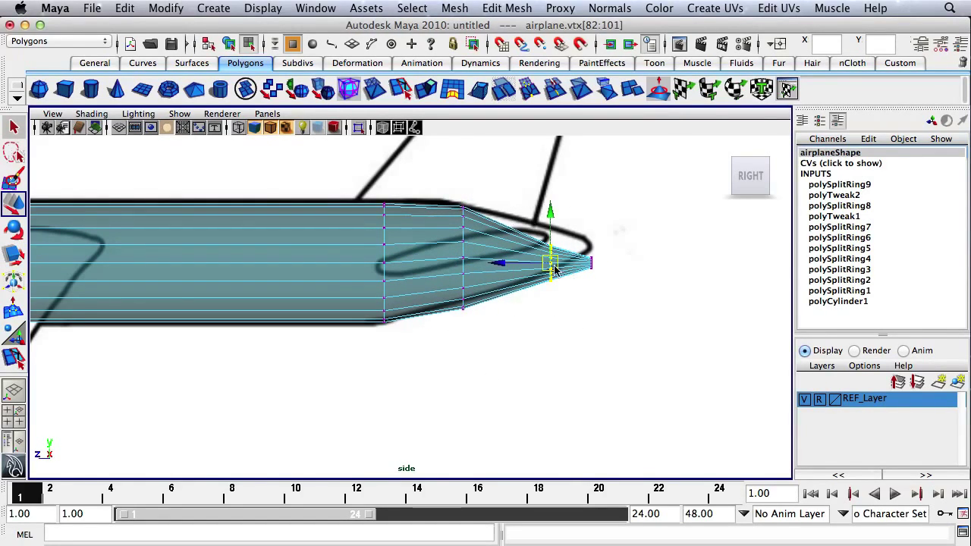
pyautogui.moveTo(553, 230); pyautogui.dragTo(553, 212)
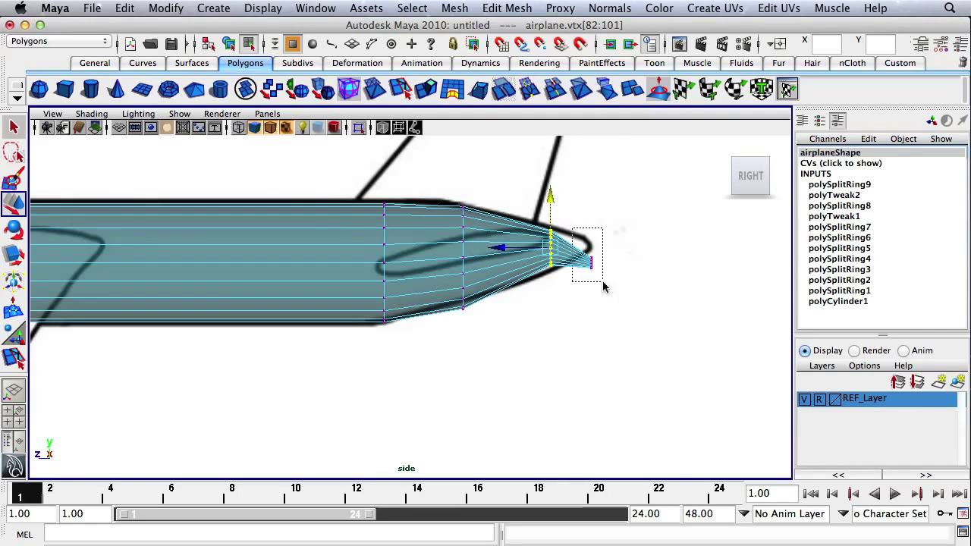
pyautogui.moveTo(603, 286); pyautogui.dragTo(603, 283)
pyautogui.moveTo(591, 218); pyautogui.dragTo(594, 214)
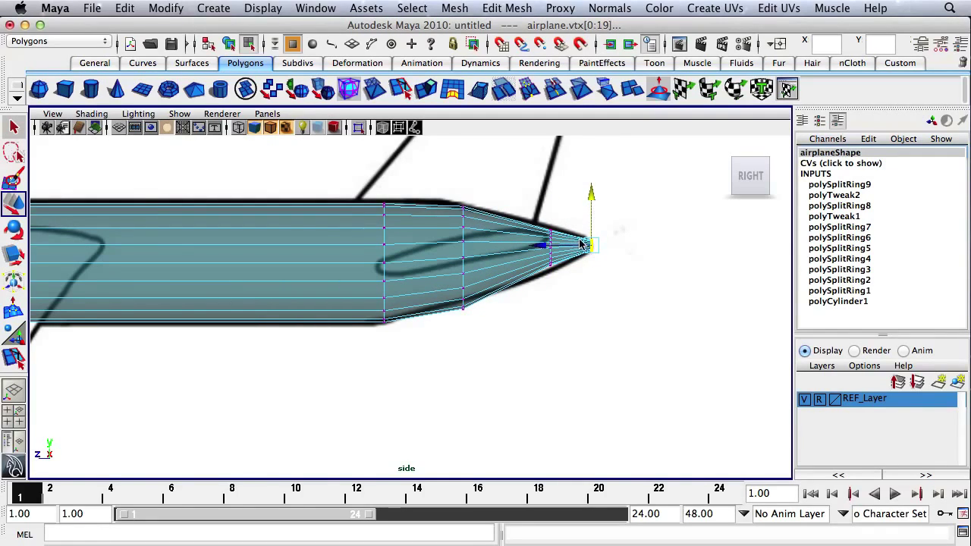
pyautogui.moveTo(570, 245); pyautogui.dragTo(571, 323)
pyautogui.press('r')
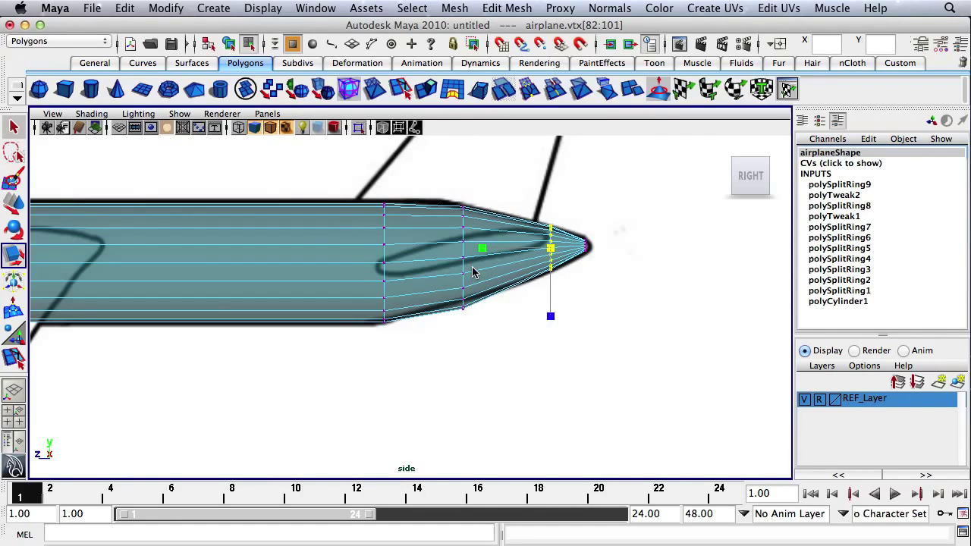
# Lower a nose vertex column slightly to fit the reference outline.
pyautogui.keyDown('alt'); pyautogui.moveTo(473, 270); pyautogui.dragTo(540, 262, button='right'); pyautogui.keyUp('alt')
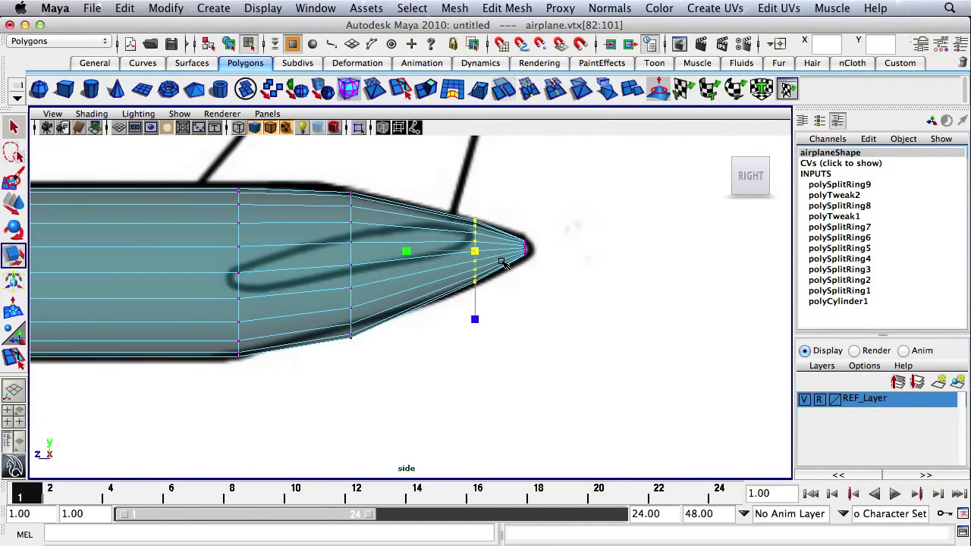
pyautogui.press('w')
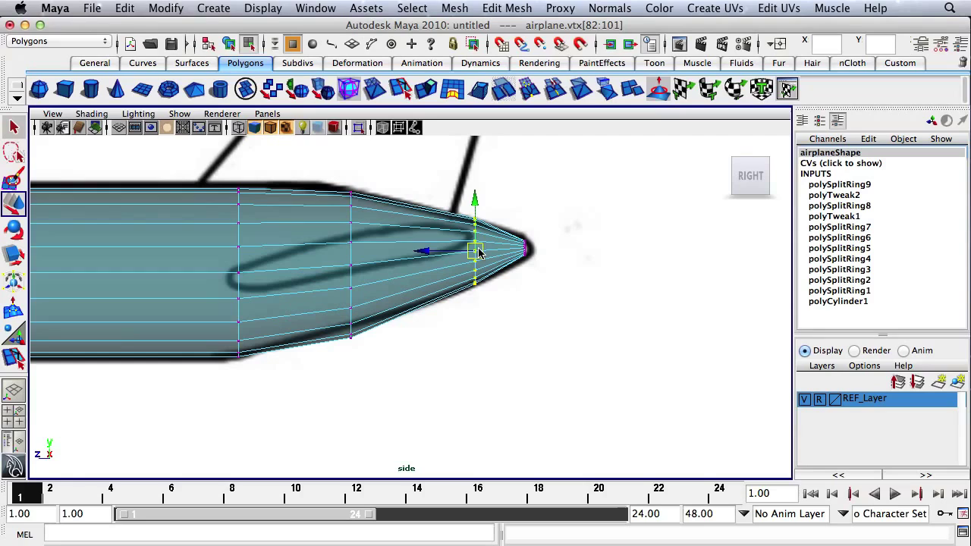
pyautogui.moveTo(474, 203); pyautogui.dragTo(474, 202)
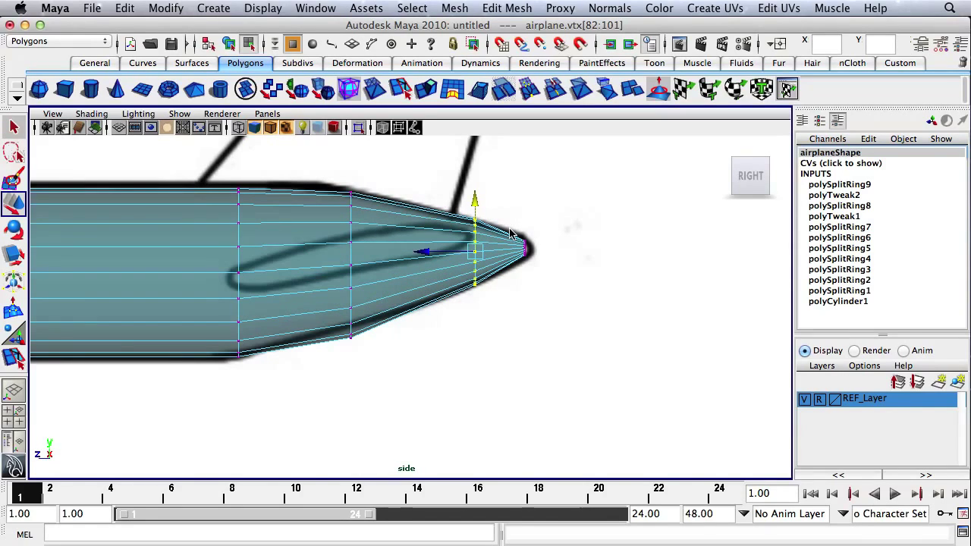
# Insert an edge loop near the nose tip.
pyautogui.click(506, 7)
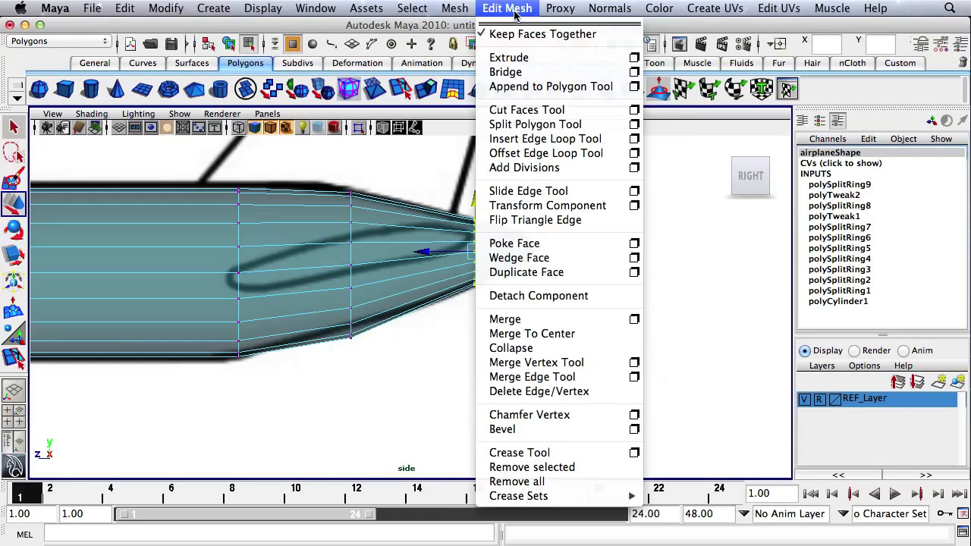
pyautogui.click(547, 138)
pyautogui.moveTo(509, 248); pyautogui.dragTo(494, 245)
pyautogui.press('w')
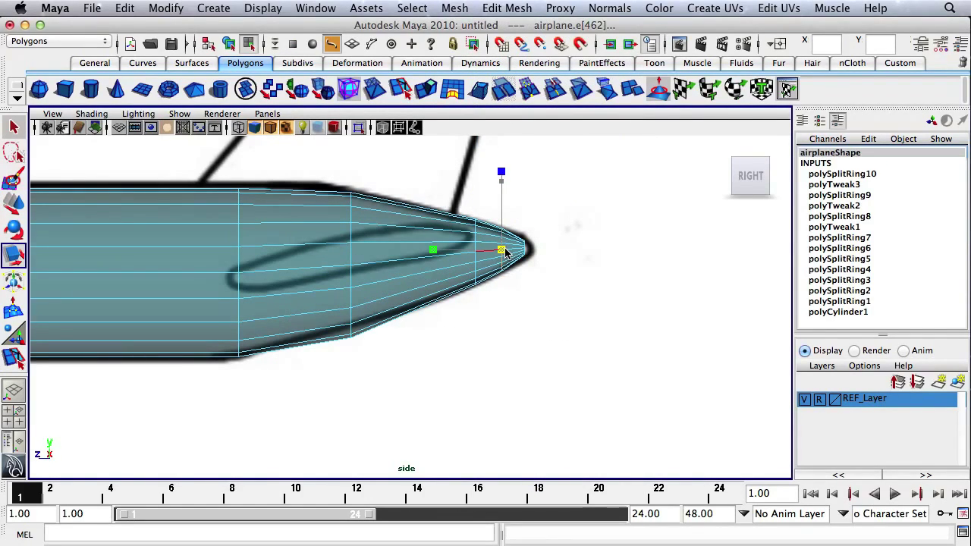
# Move a nose edge loop to fit the reference outline, then clear the selection.
pyautogui.keyDown('alt'); pyautogui.moveTo(466, 256); pyautogui.dragTo(572, 259, button='right'); pyautogui.keyUp('alt')
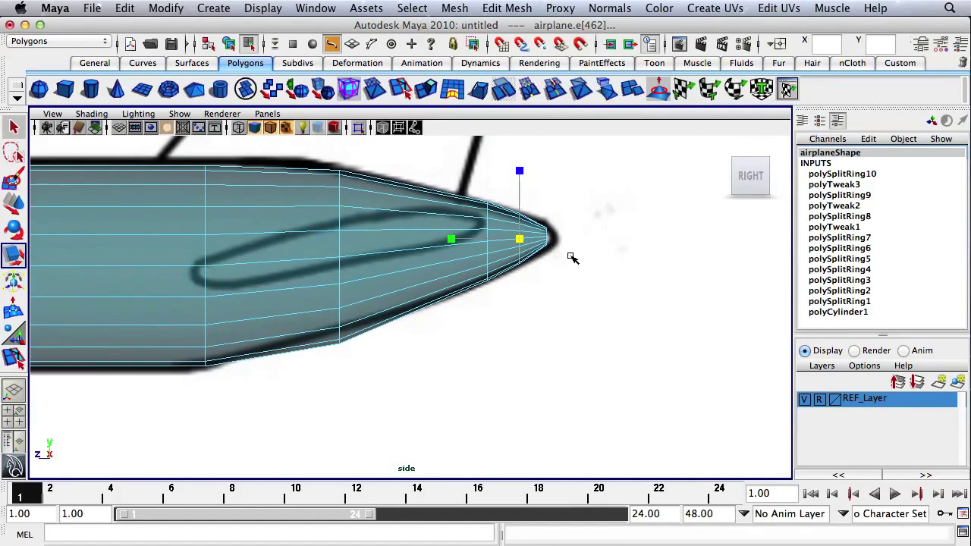
pyautogui.click(486, 228)
pyautogui.click(487, 241)
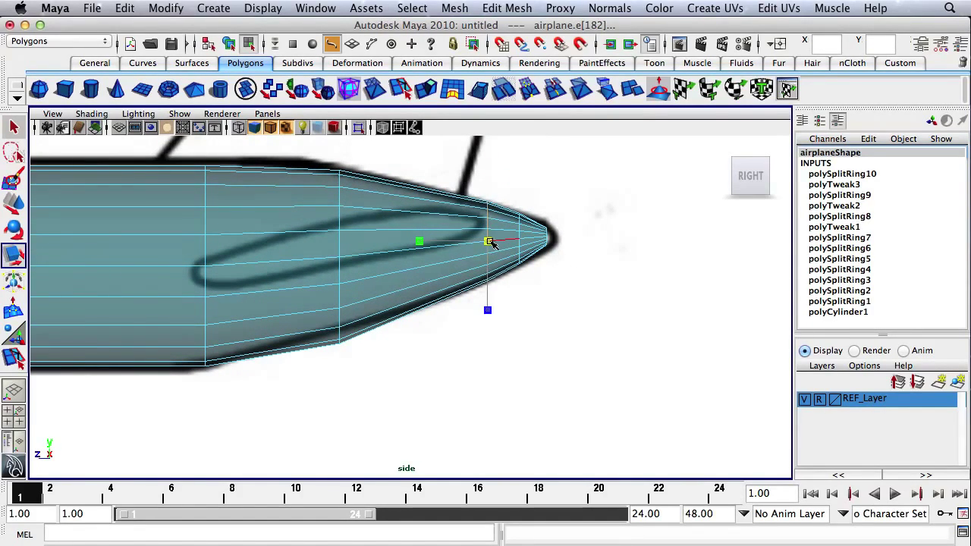
pyautogui.moveTo(491, 241); pyautogui.dragTo(498, 243)
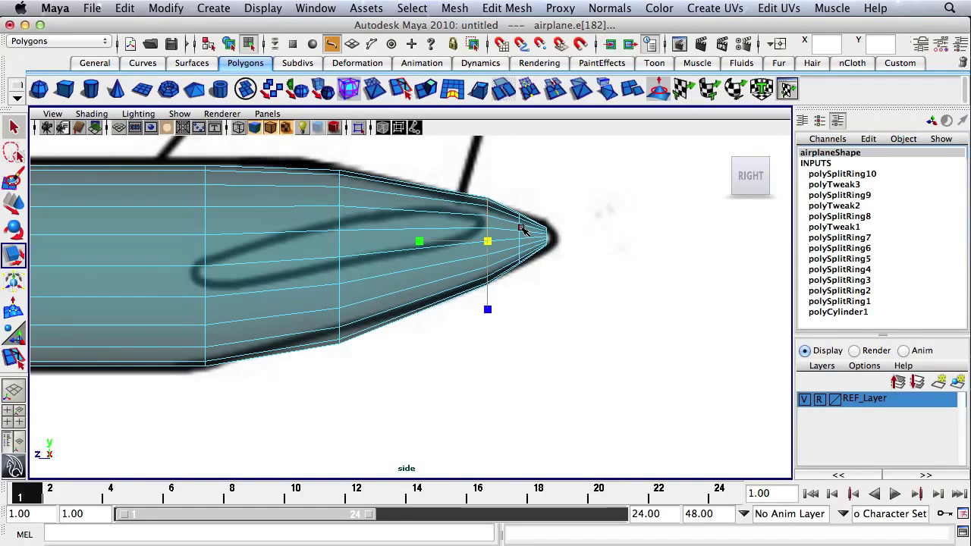
pyautogui.click(521, 229)
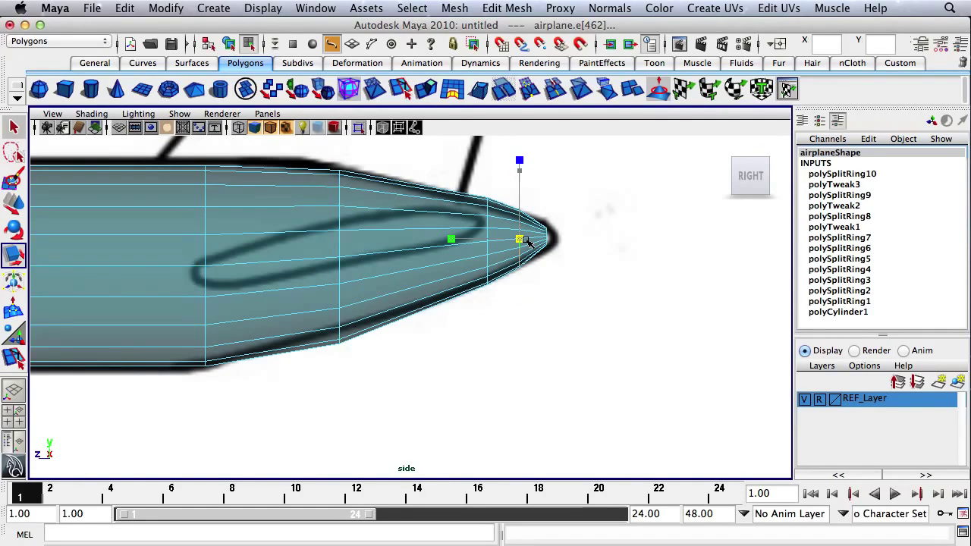
pyautogui.click(564, 267)
pyautogui.keyDown('alt'); pyautogui.moveTo(559, 269); pyautogui.dragTo(503, 266, button='right'); pyautogui.keyUp('alt')
pyautogui.keyDown('alt'); pyautogui.moveTo(502, 266); pyautogui.dragTo(581, 232, button='middle'); pyautogui.keyUp('alt')
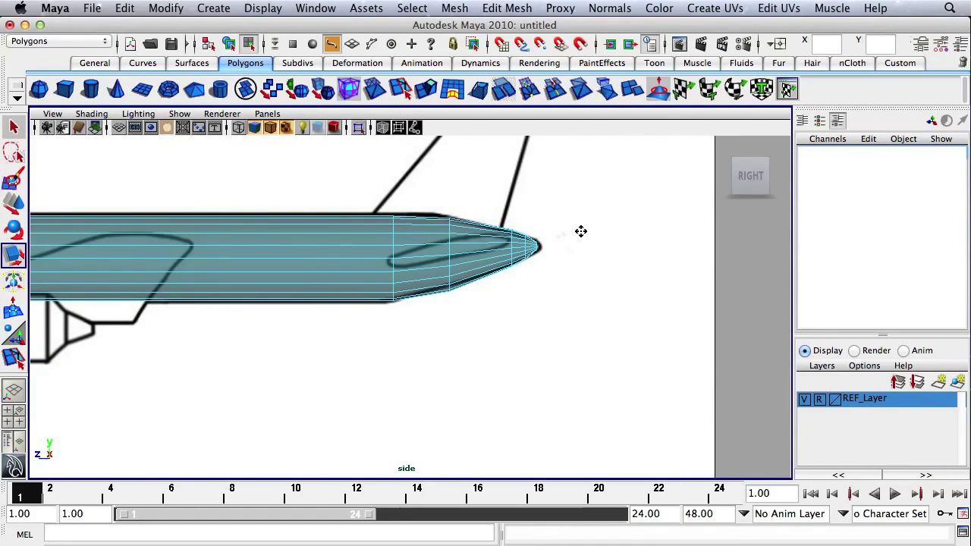
# Frame the whole airplane and check the fuselage against the front reference in perspective.
pyautogui.keyDown('alt'); pyautogui.moveTo(580, 231); pyautogui.dragTo(448, 247, button='right'); pyautogui.keyUp('alt')
pyautogui.keyDown('alt'); pyautogui.moveTo(448, 247); pyautogui.dragTo(424, 262, button='middle'); pyautogui.keyUp('alt')
pyautogui.press('space')
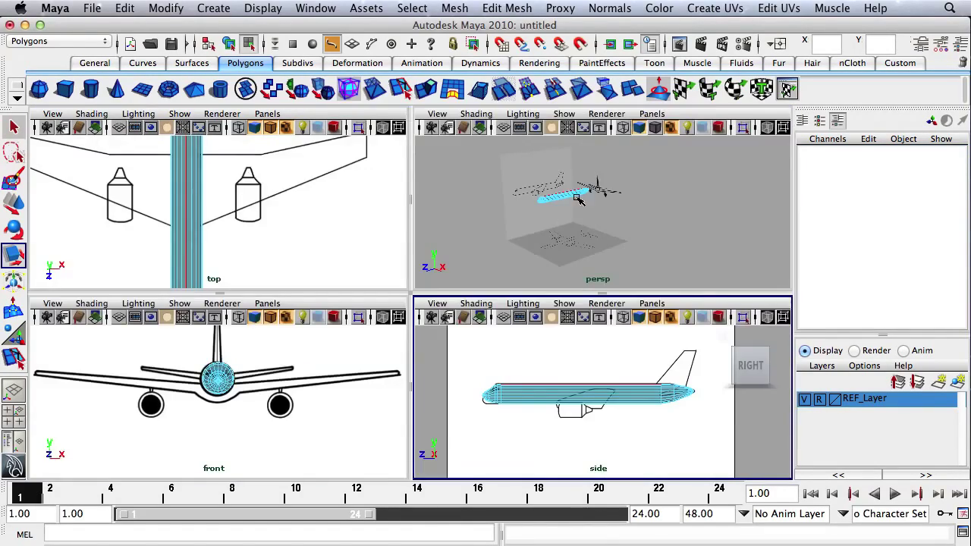
pyautogui.press('space')
pyautogui.keyDown('alt'); pyautogui.moveTo(284, 303); pyautogui.dragTo(445, 288, button='right'); pyautogui.keyUp('alt')
pyautogui.keyDown('alt'); pyautogui.moveTo(445, 288); pyautogui.dragTo(490, 278); pyautogui.keyUp('alt')
pyautogui.press('space')
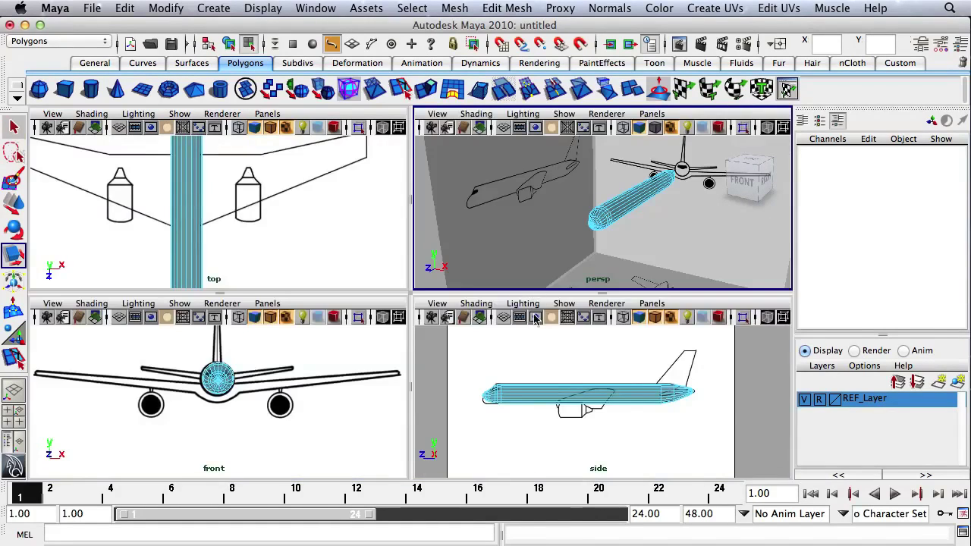
pyautogui.press('space')
pyautogui.keyDown('alt'); pyautogui.moveTo(296, 270); pyautogui.dragTo(496, 271, button='right'); pyautogui.keyUp('alt')
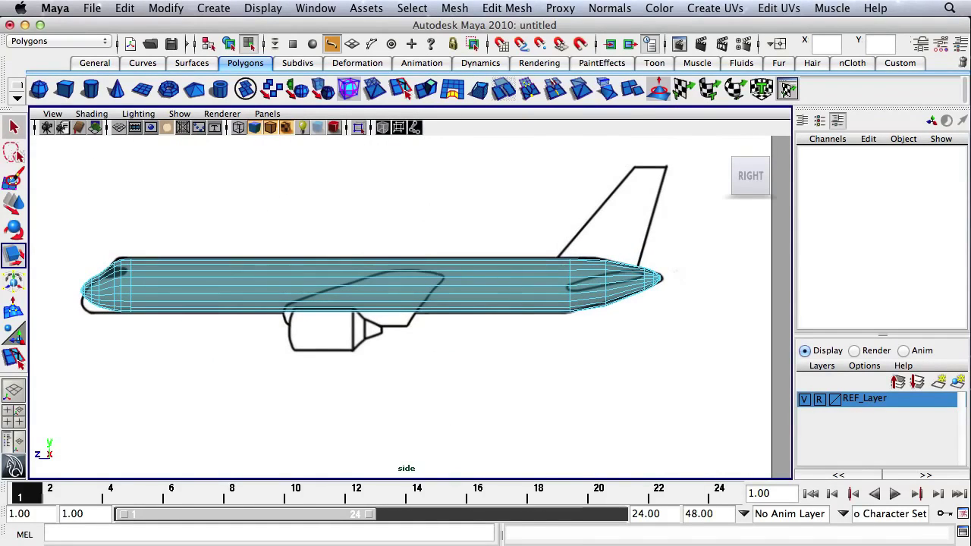
# Insert two edge loops marking both ends of the wing root mid-fuselage.
pyautogui.click(493, 8)
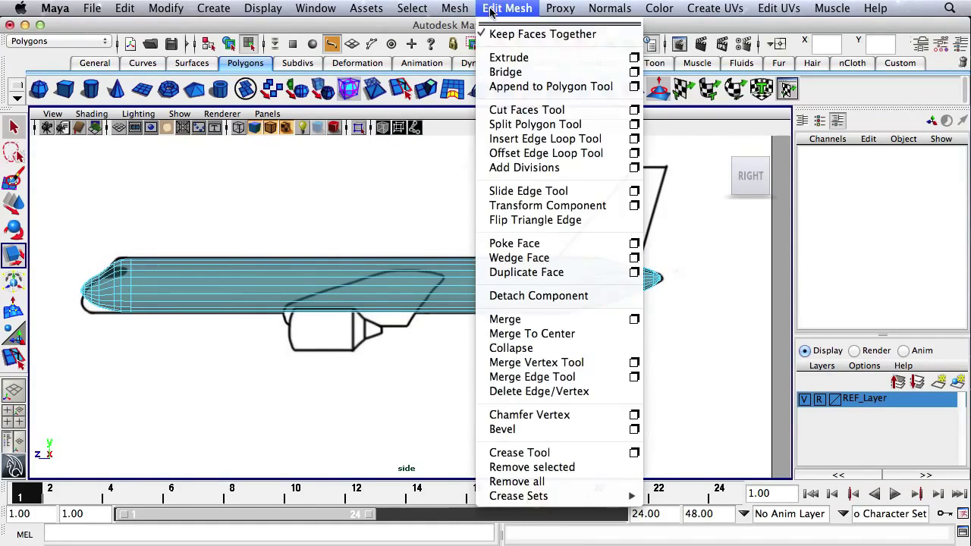
pyautogui.click(540, 139)
pyautogui.moveTo(414, 306); pyautogui.dragTo(419, 311)
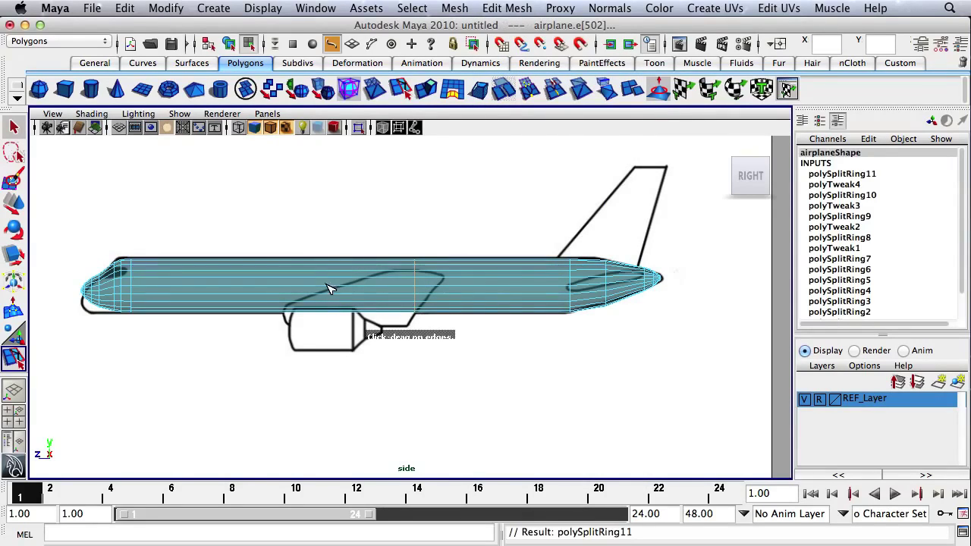
pyautogui.moveTo(297, 301); pyautogui.dragTo(291, 299)
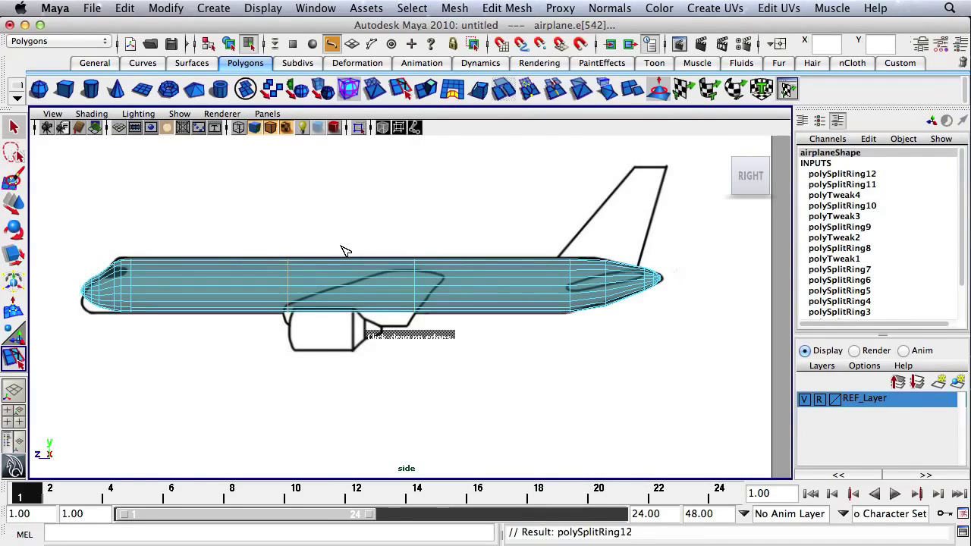
pyautogui.press('q')
pyautogui.press('space')
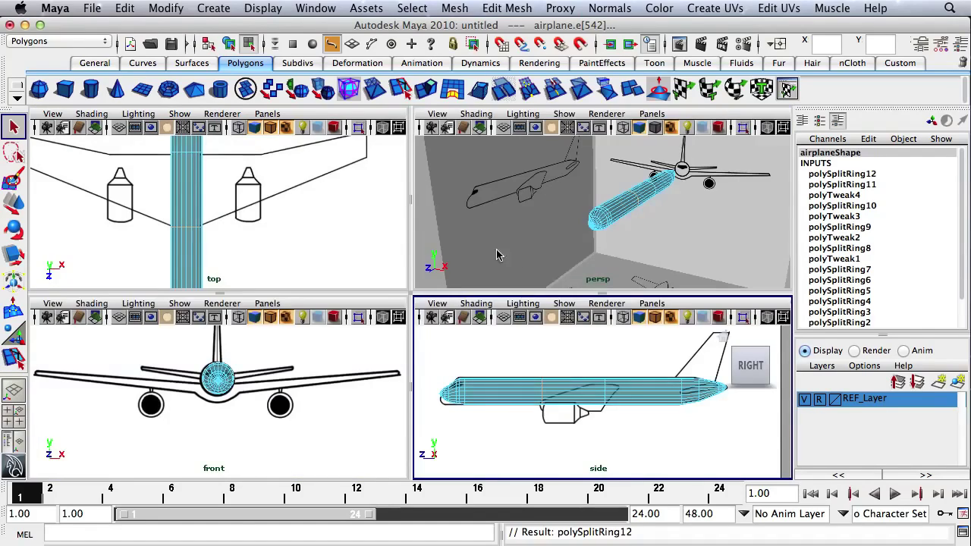
# Switch to face mode, select the first two wing-root side faces, and frame them.
pyautogui.press('space')
pyautogui.keyDown('alt'); pyautogui.moveTo(563, 273); pyautogui.dragTo(500, 250); pyautogui.keyUp('alt')
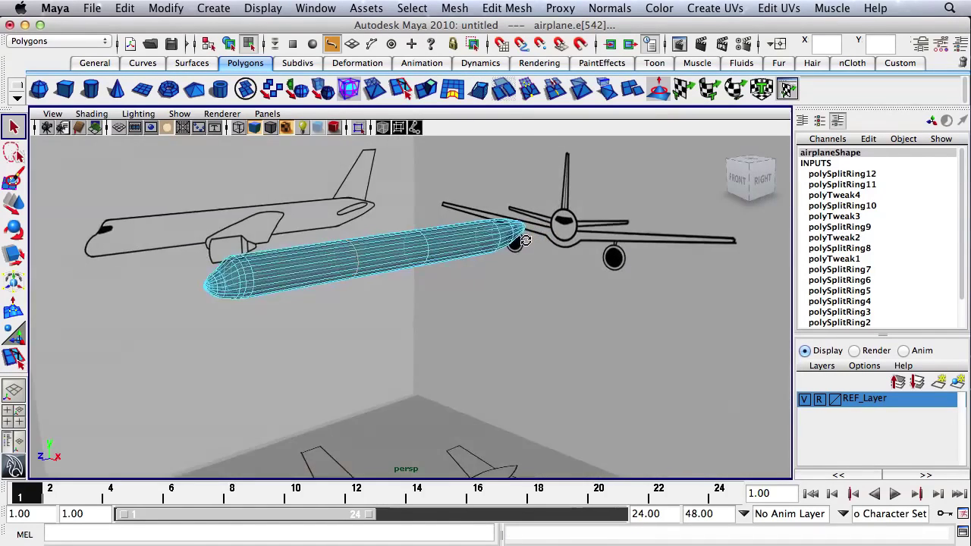
pyautogui.keyDown('alt'); pyautogui.moveTo(492, 235); pyautogui.dragTo(542, 262, button='right'); pyautogui.keyUp('alt')
pyautogui.moveTo(404, 232); pyautogui.dragTo(399, 253, button='right')
pyautogui.click(400, 251)
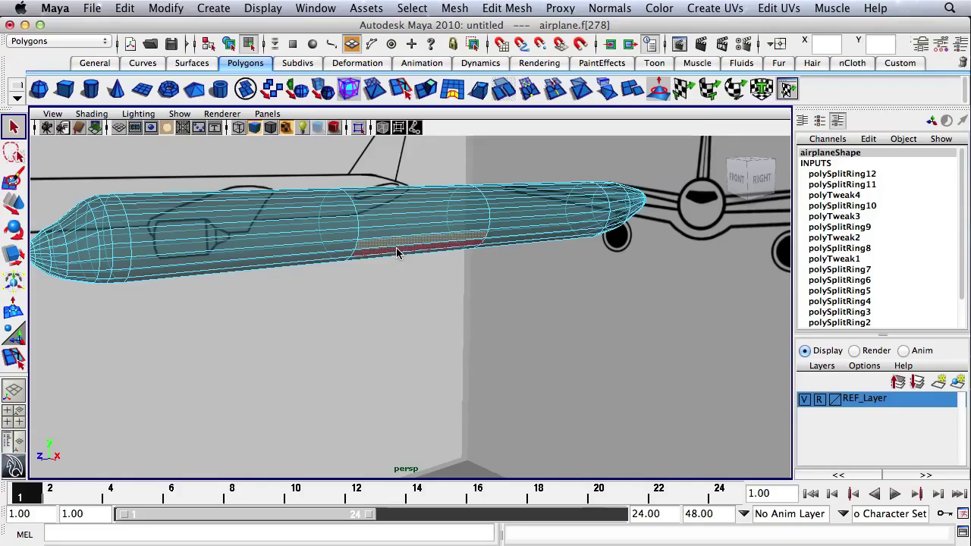
pyautogui.keyDown('shift'); pyautogui.click(425, 247); pyautogui.keyUp('shift')
pyautogui.press('f')
pyautogui.keyDown('alt'); pyautogui.moveTo(484, 247); pyautogui.dragTo(409, 220); pyautogui.keyUp('alt')
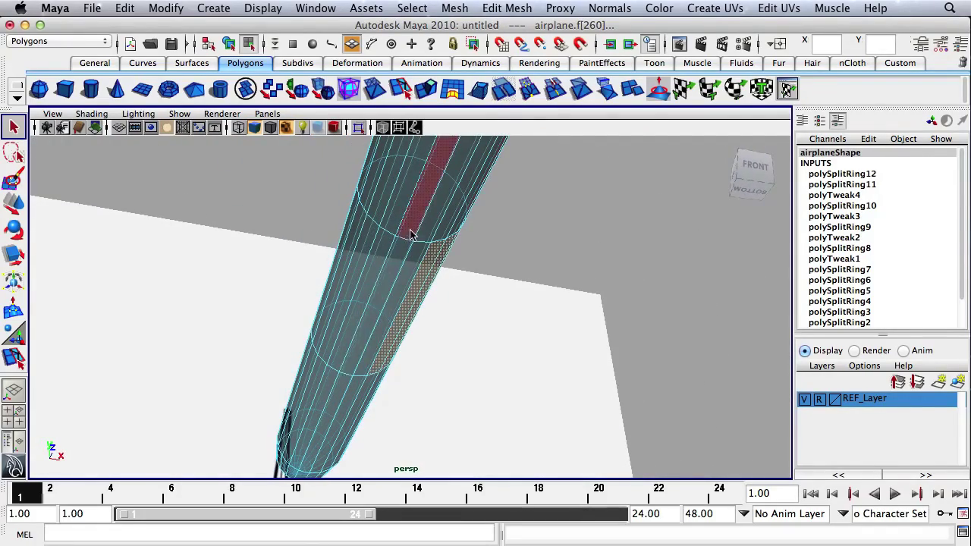
# Add the remaining wing-root faces and zoom the front view onto the fuselage.
pyautogui.keyDown('shift'); pyautogui.click(405, 271); pyautogui.keyUp('shift')
pyautogui.keyDown('shift'); pyautogui.click(362, 254); pyautogui.keyUp('shift')
pyautogui.keyDown('shift'); pyautogui.click(363, 254); pyautogui.keyUp('shift')
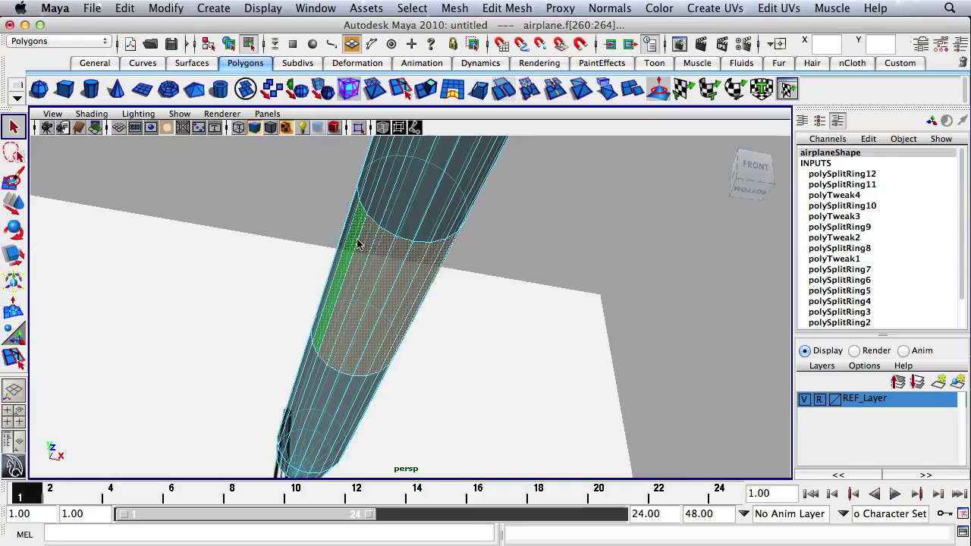
pyautogui.keyDown('alt'); pyautogui.moveTo(362, 254); pyautogui.dragTo(349, 277); pyautogui.keyUp('alt')
pyautogui.press('space')
pyautogui.press('space')
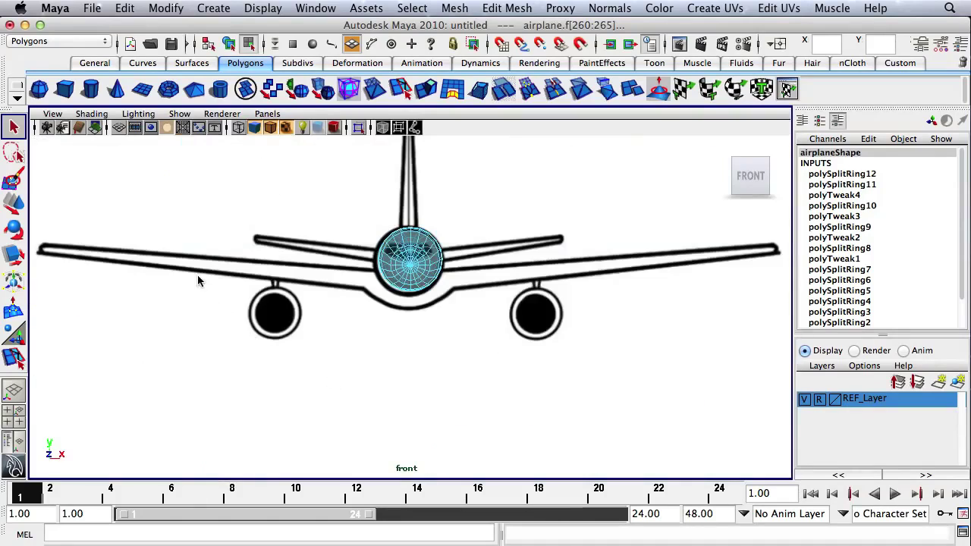
pyautogui.keyDown('alt'); pyautogui.moveTo(199, 277); pyautogui.dragTo(621, 294, button='right'); pyautogui.keyUp('alt')
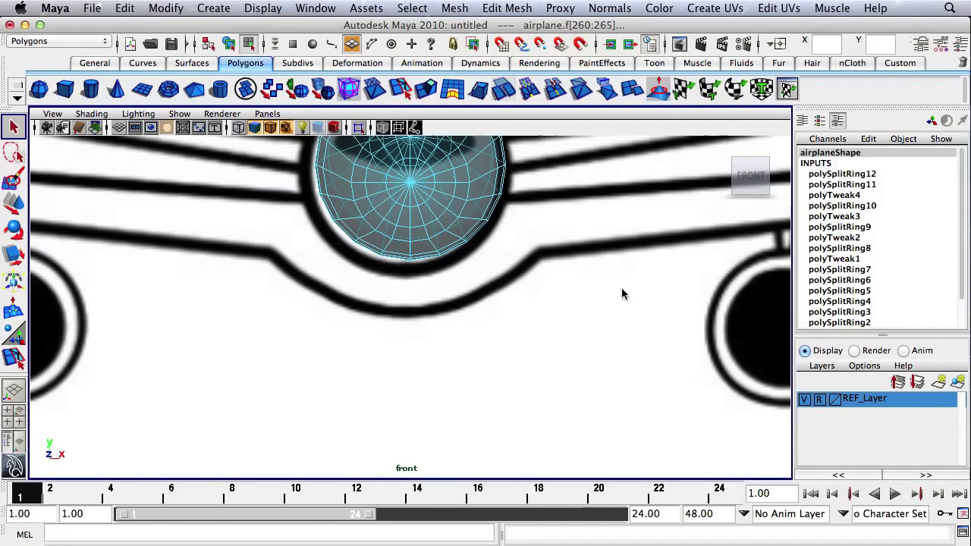
# Extrude the selected wing-root faces outward, checking the result in top and perspective views.
pyautogui.click(453, 90)
pyautogui.moveTo(472, 288); pyautogui.dragTo(486, 311)
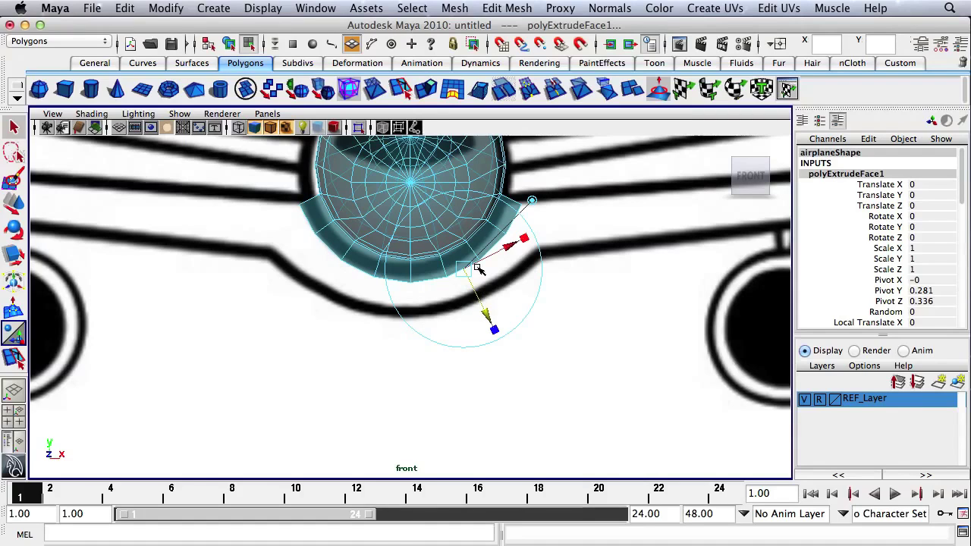
pyautogui.press('space')
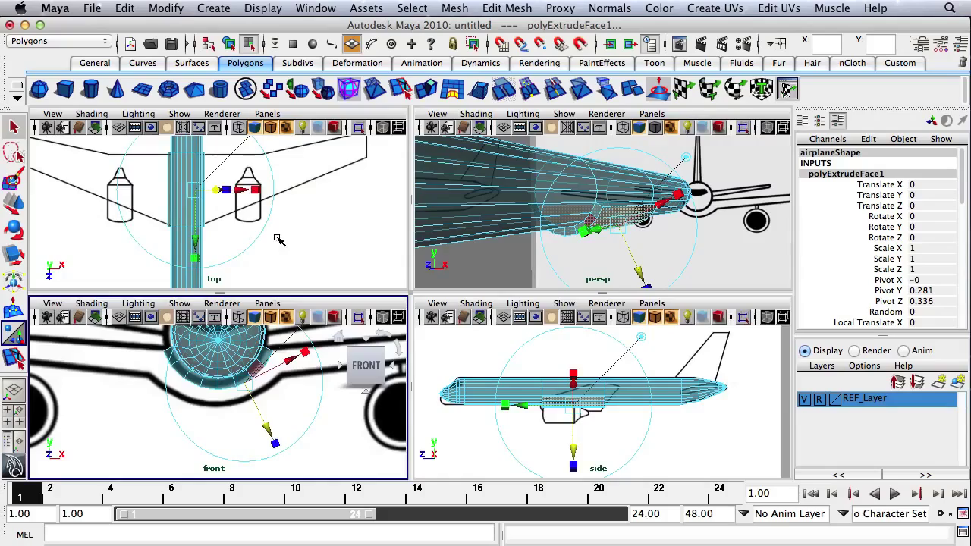
pyautogui.press('space')
pyautogui.keyDown('alt'); pyautogui.moveTo(307, 220); pyautogui.dragTo(470, 227, button='right'); pyautogui.keyUp('alt')
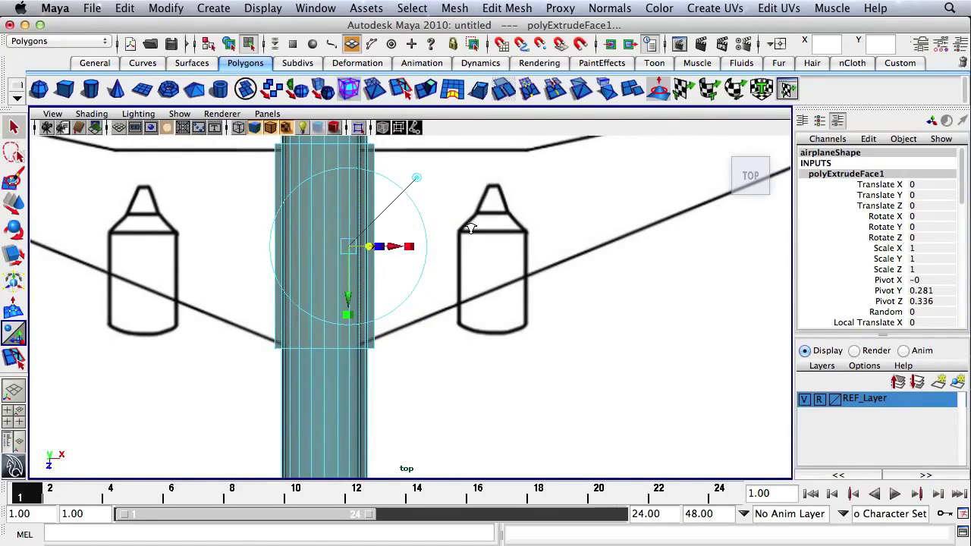
pyautogui.press('space')
pyautogui.press('space')
pyautogui.keyDown('alt'); pyautogui.moveTo(455, 326); pyautogui.dragTo(491, 344); pyautogui.keyUp('alt')
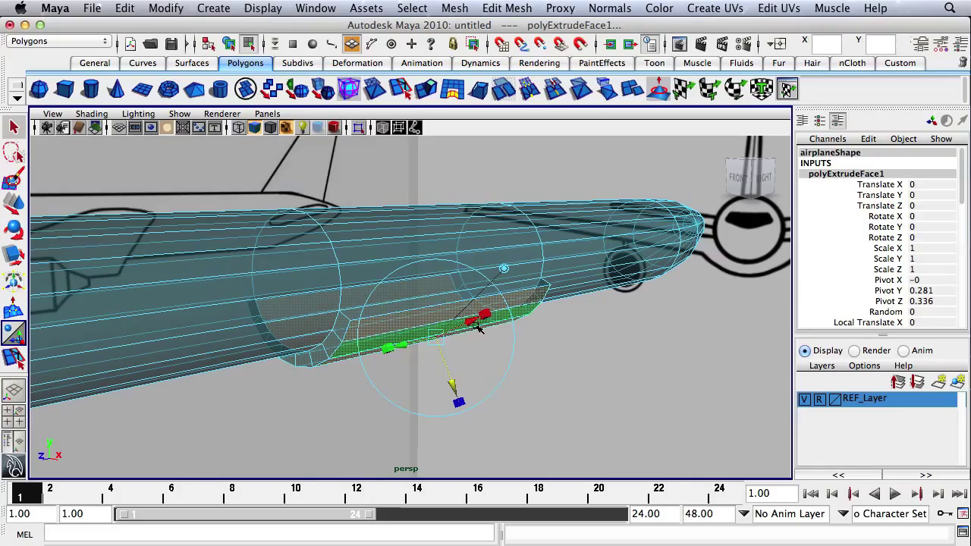
pyautogui.moveTo(459, 401); pyautogui.dragTo(455, 390)
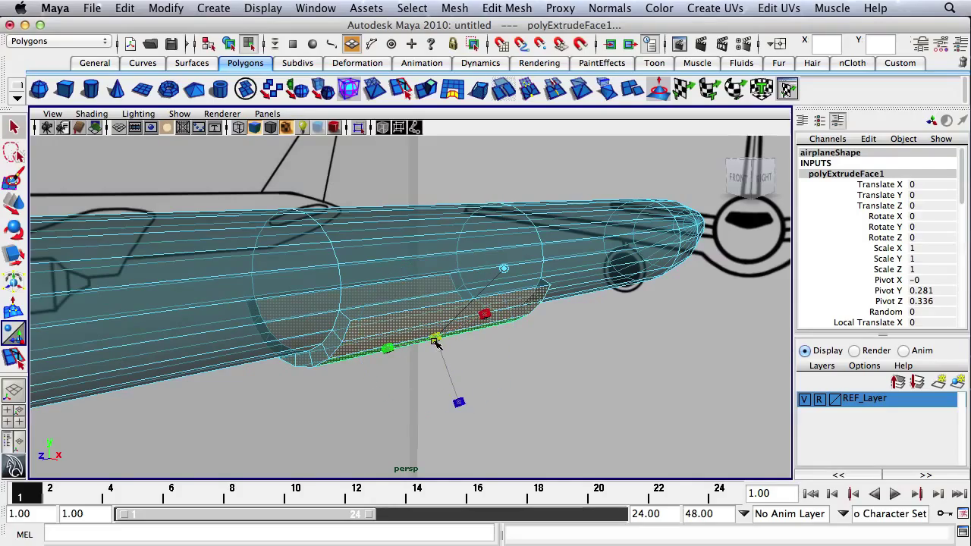
pyautogui.moveTo(440, 340)
pyautogui.mouseDown()
pyautogui.moveTo(401, 334)
pyautogui.moveTo(396, 396)
pyautogui.moveTo(318, 357)
pyautogui.moveTo(238, 336)
pyautogui.moveTo(423, 341)
pyautogui.mouseUp()
# In the front view, raise the extrusion's edge vertices slightly to meet the fuselage edge.
pyautogui.keyDown('alt'); pyautogui.moveTo(225, 353); pyautogui.dragTo(491, 210, button='middle'); pyautogui.keyUp('alt')
pyautogui.moveTo(497, 226); pyautogui.dragTo(436, 223, button='right')
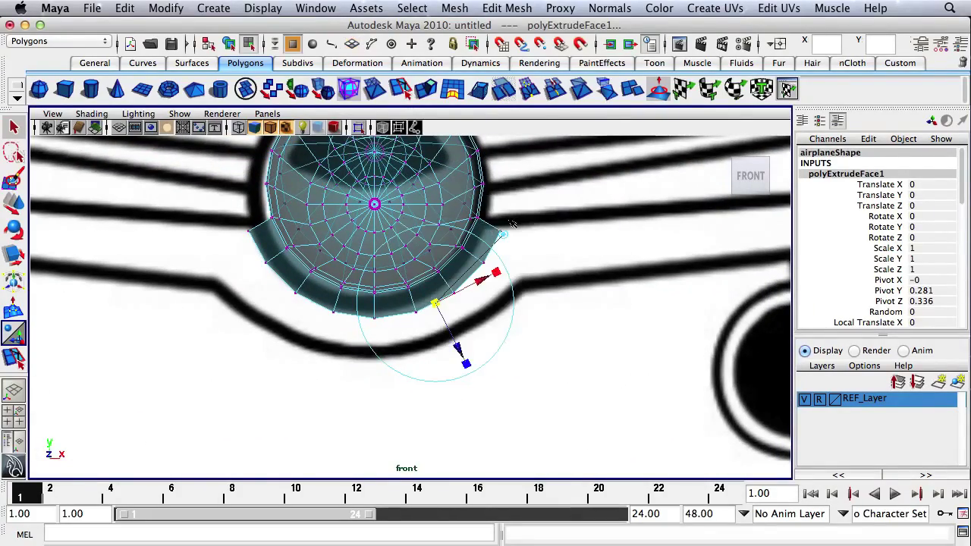
pyautogui.moveTo(506, 235); pyautogui.dragTo(516, 249)
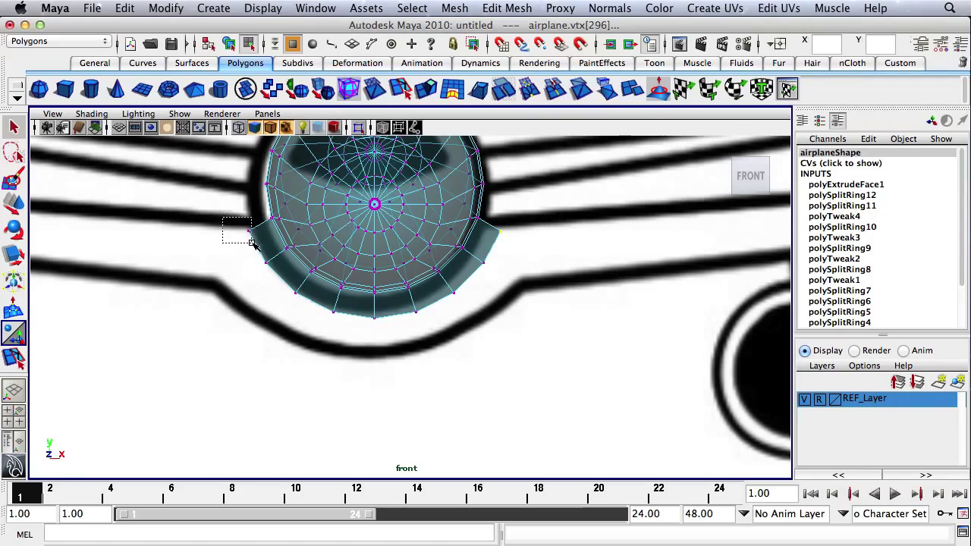
pyautogui.keyDown('shift'); pyautogui.moveTo(264, 252); pyautogui.dragTo(265, 253); pyautogui.keyUp('shift')
pyautogui.press('w')
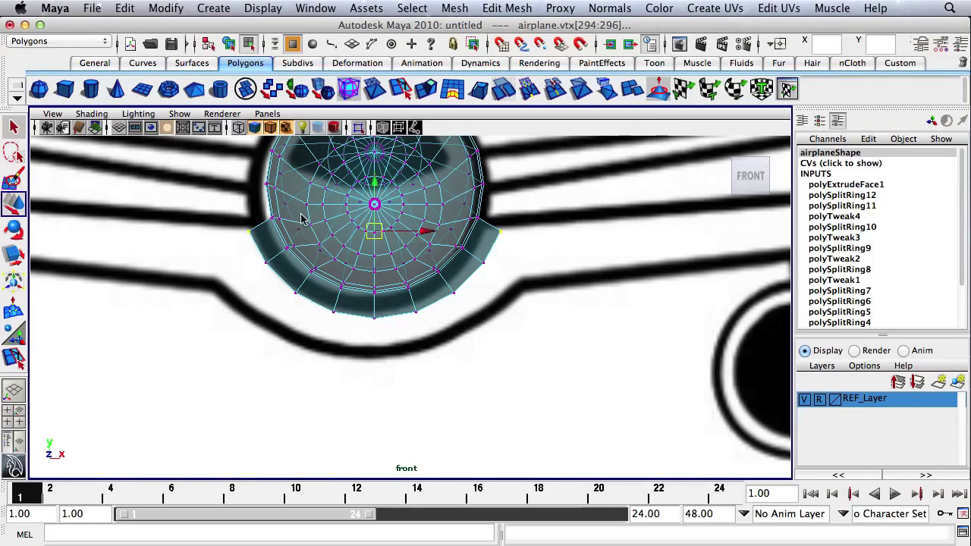
pyautogui.moveTo(381, 189); pyautogui.dragTo(377, 180)
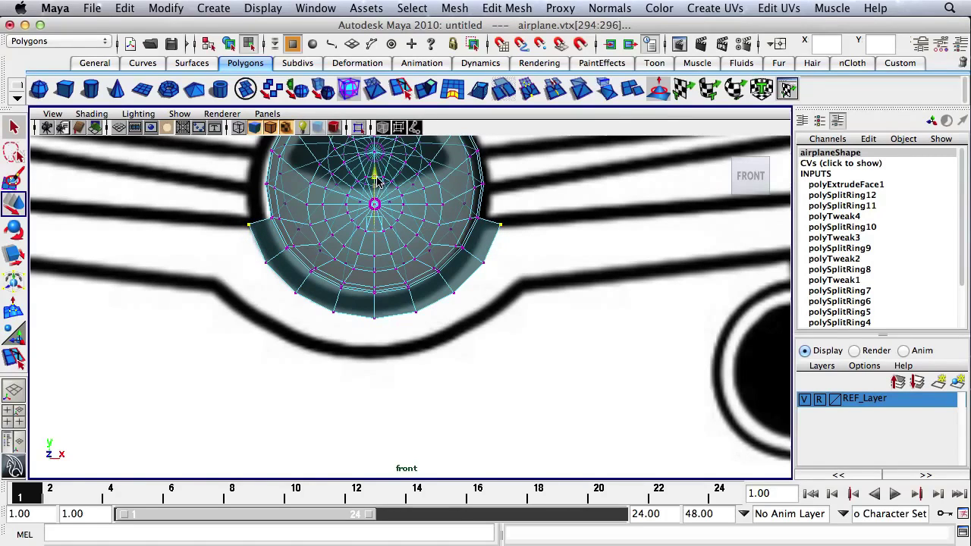
# In the top view, align the wing-root vertex rows with the wing's leading and trailing edges.
pyautogui.press('space')
pyautogui.press('space')
pyautogui.press('space')
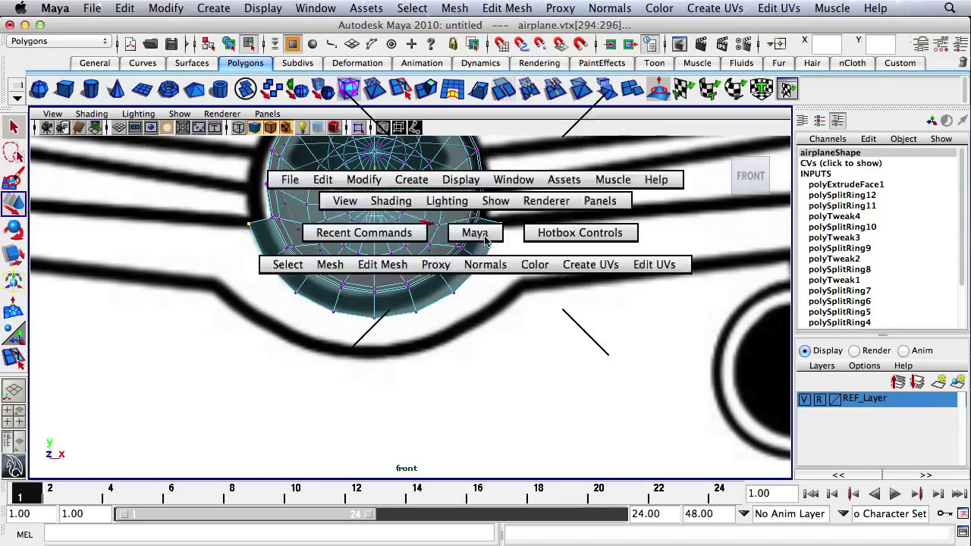
pyautogui.press('space')
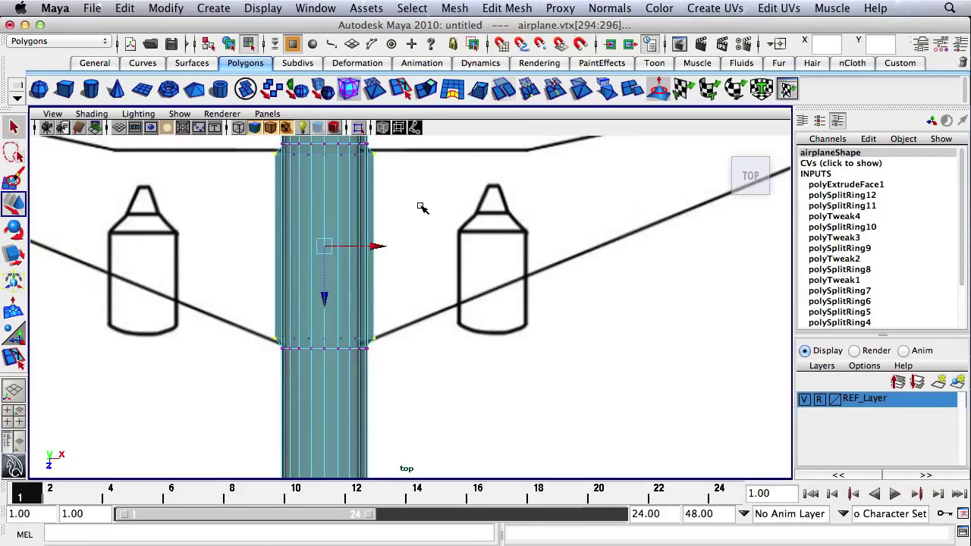
pyautogui.moveTo(389, 224); pyautogui.dragTo(394, 224)
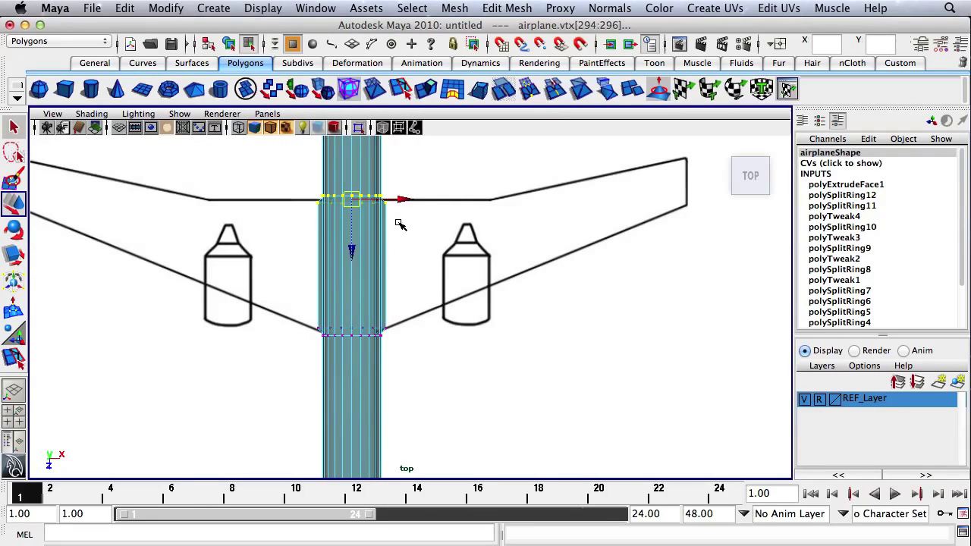
pyautogui.moveTo(353, 252); pyautogui.dragTo(353, 249, button='middle')
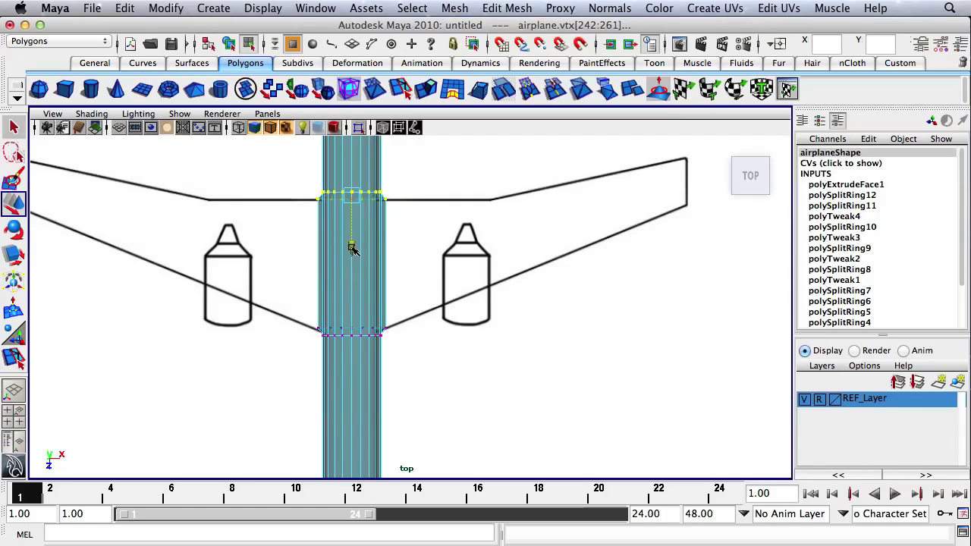
pyautogui.moveTo(365, 361)
pyautogui.mouseDown()
pyautogui.moveTo(366, 349)
pyautogui.moveTo(353, 374)
pyautogui.mouseUp()
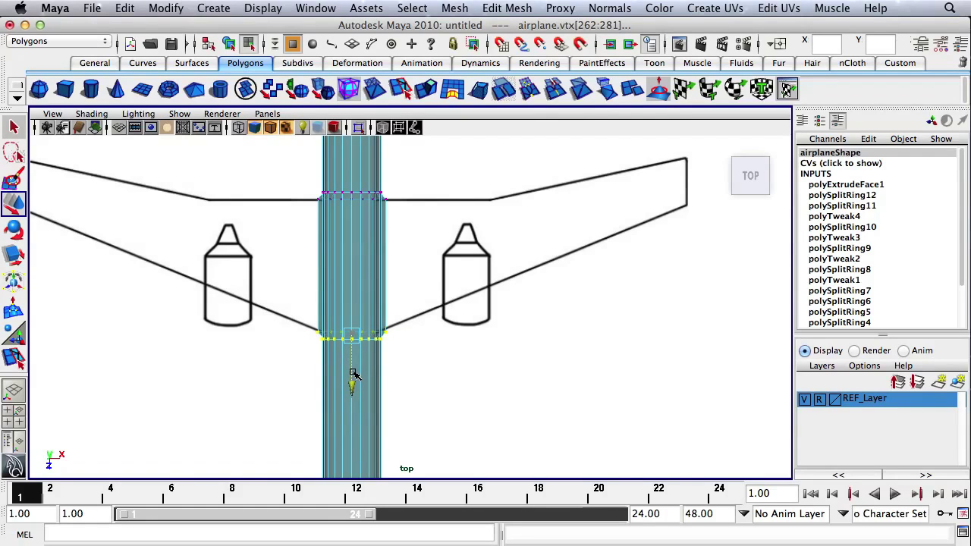
pyautogui.click(433, 344)
pyautogui.keyDown('alt'); pyautogui.moveTo(435, 260); pyautogui.dragTo(482, 298); pyautogui.keyUp('alt')
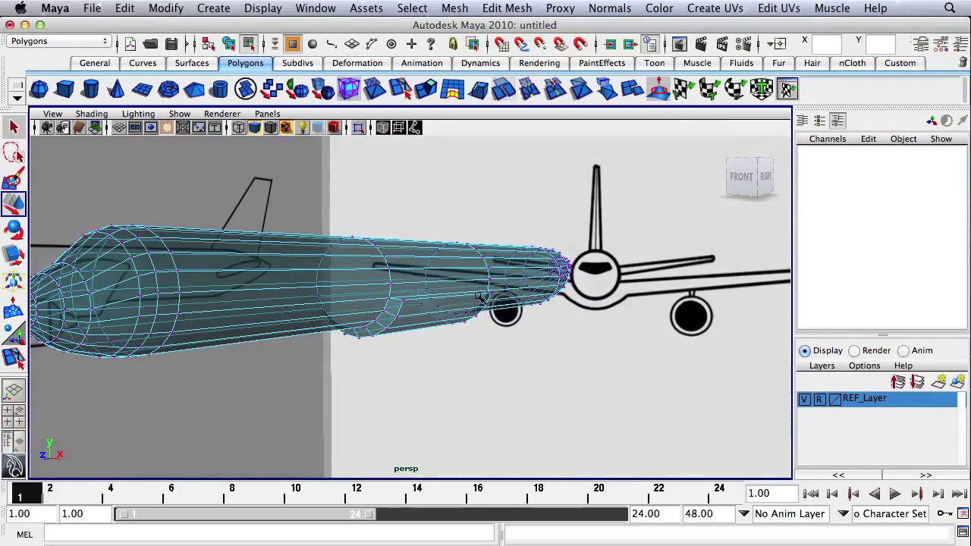
# Select the two fuselage side faces where the wing will attach, viewed from the front.
pyautogui.moveTo(416, 307); pyautogui.dragTo(428, 323, button='right')
pyautogui.click(428, 324)
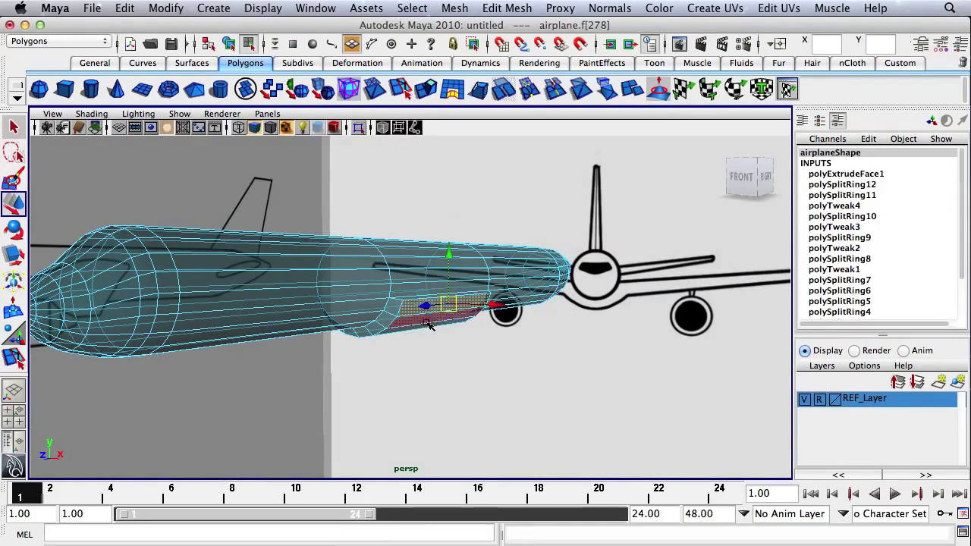
pyautogui.keyDown('shift'); pyautogui.click(428, 322); pyautogui.keyUp('shift')
pyautogui.keyDown('alt'); pyautogui.moveTo(429, 323); pyautogui.dragTo(497, 277); pyautogui.keyUp('alt')
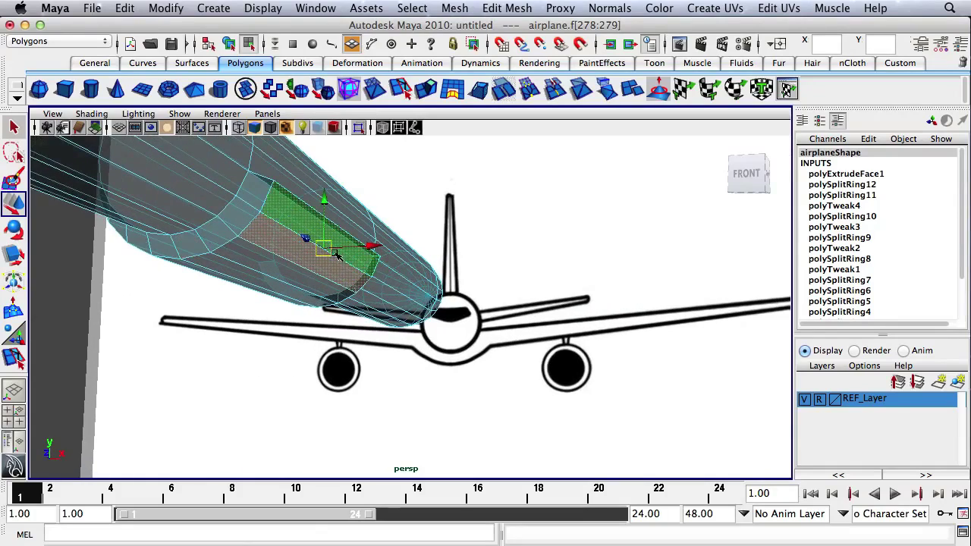
pyautogui.press('space')
pyautogui.press('space')
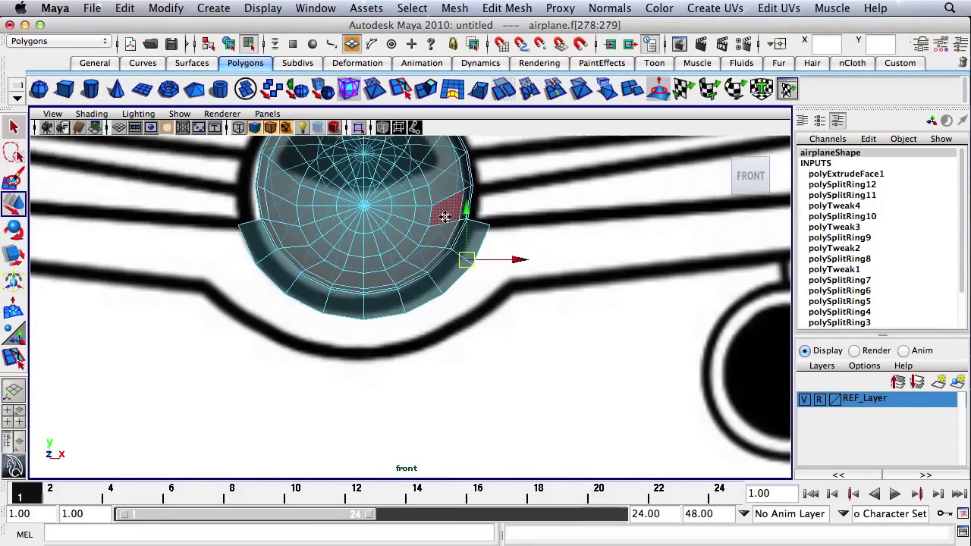
pyautogui.keyDown('alt'); pyautogui.moveTo(444, 217); pyautogui.dragTo(266, 226, button='middle'); pyautogui.keyUp('alt')
# Extrude the faces outward, then scale them flat and thin to form a level wing stub.
pyautogui.click(424, 89)
pyautogui.moveTo(343, 273); pyautogui.dragTo(479, 287)
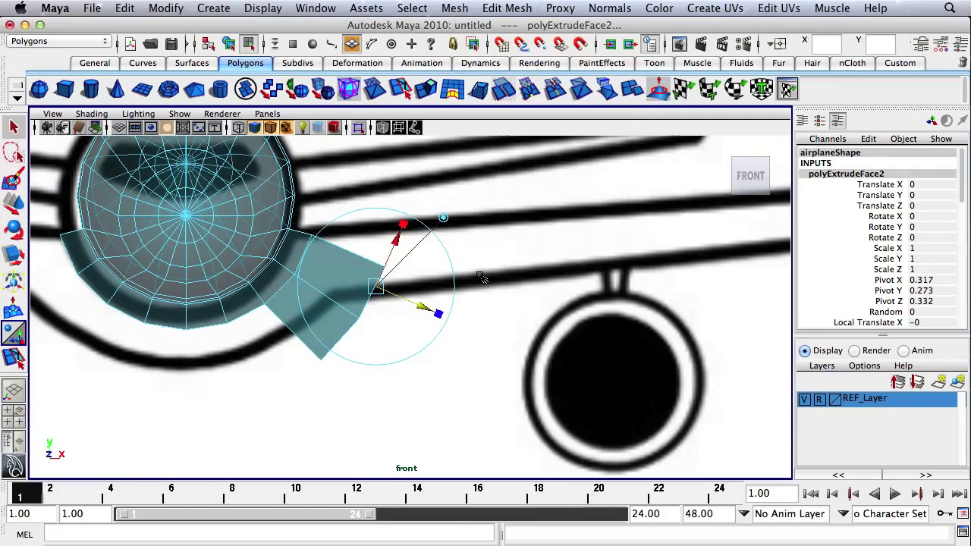
pyautogui.press('r')
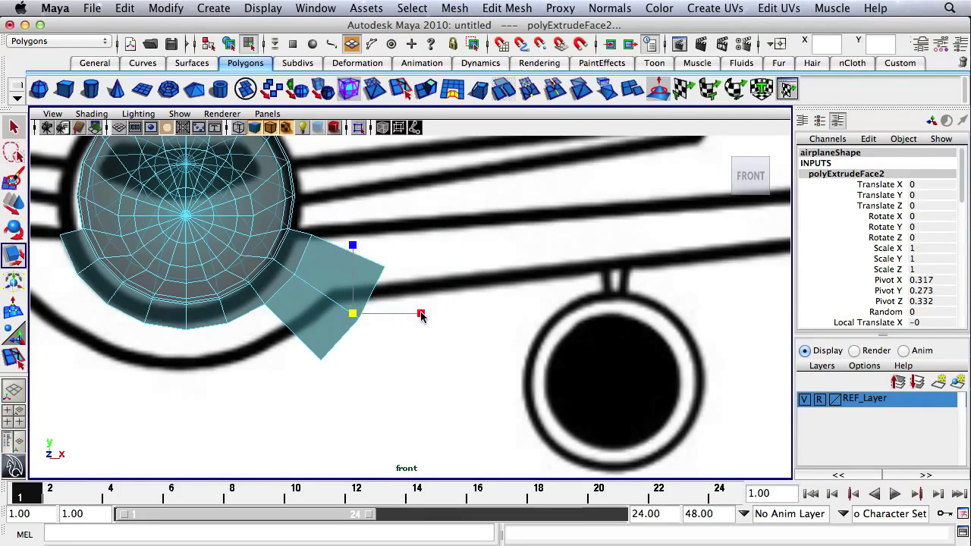
pyautogui.moveTo(422, 314); pyautogui.dragTo(353, 318)
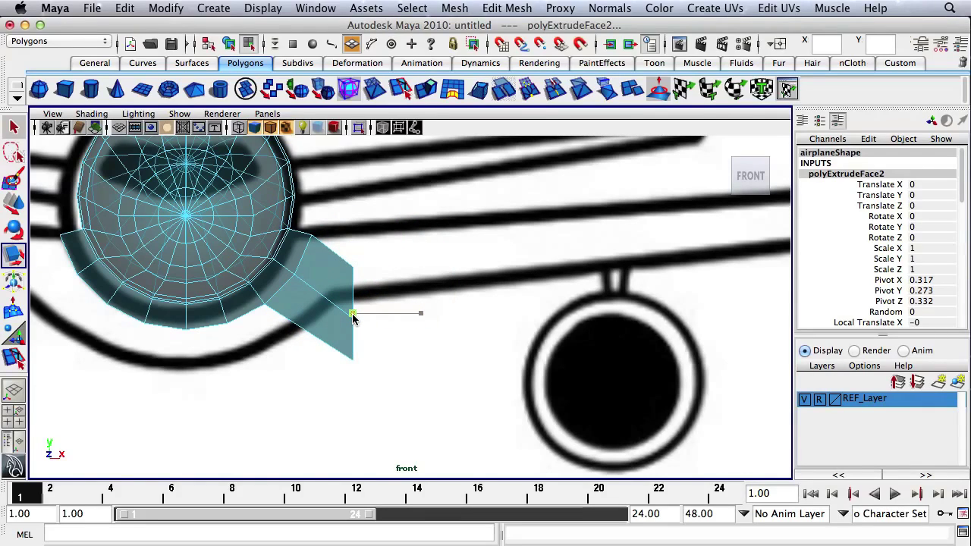
pyautogui.moveTo(351, 245); pyautogui.dragTo(362, 217)
pyautogui.press('w')
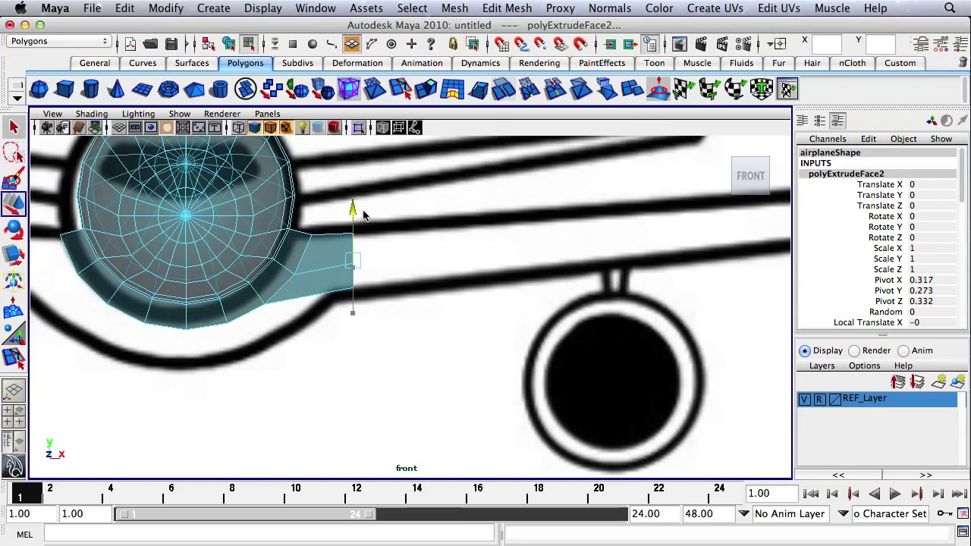
pyautogui.press('space')
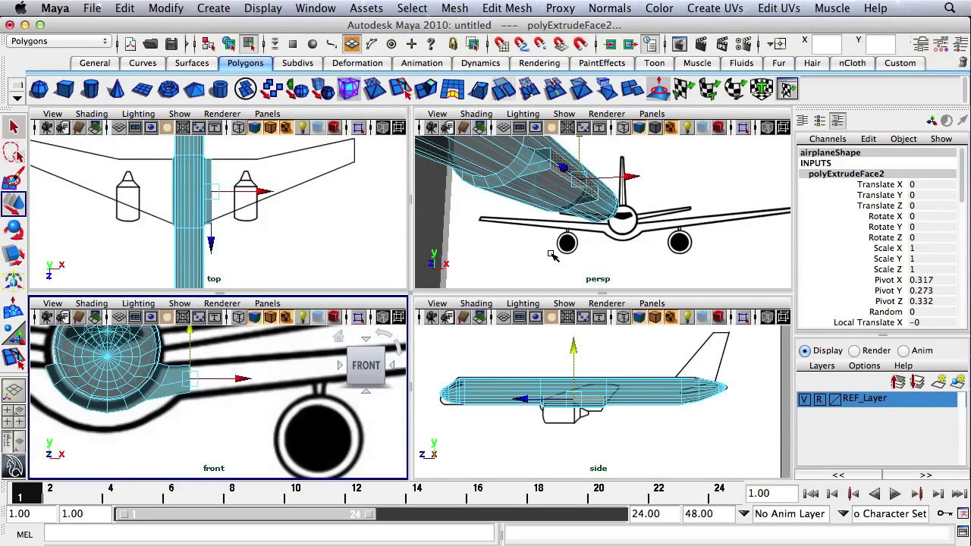
pyautogui.press('space')
pyautogui.scroll(3, 496, 234)
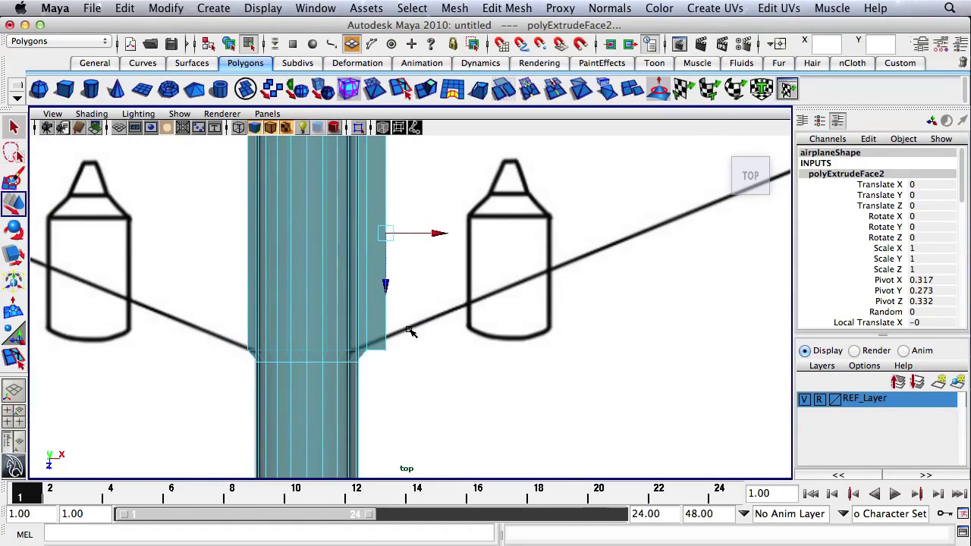
pyautogui.scroll(-2, 392, 311)
pyautogui.scroll(2, 392, 311)
# Nudge the wing-body corner vertices onto the wing outline.
pyautogui.moveTo(387, 244); pyautogui.dragTo(336, 244, button='right')
pyautogui.moveTo(385, 328); pyautogui.dragTo(404, 350)
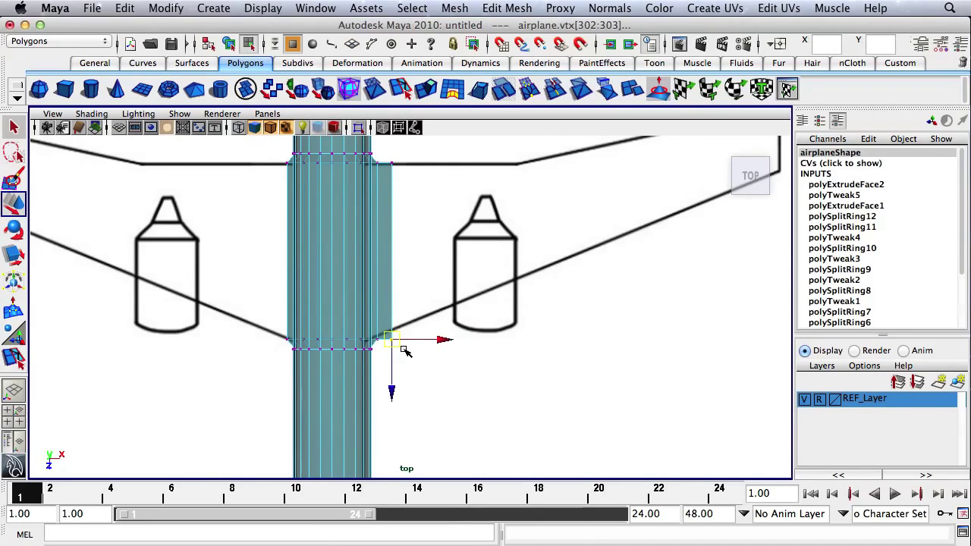
pyautogui.moveTo(394, 391); pyautogui.dragTo(394, 385)
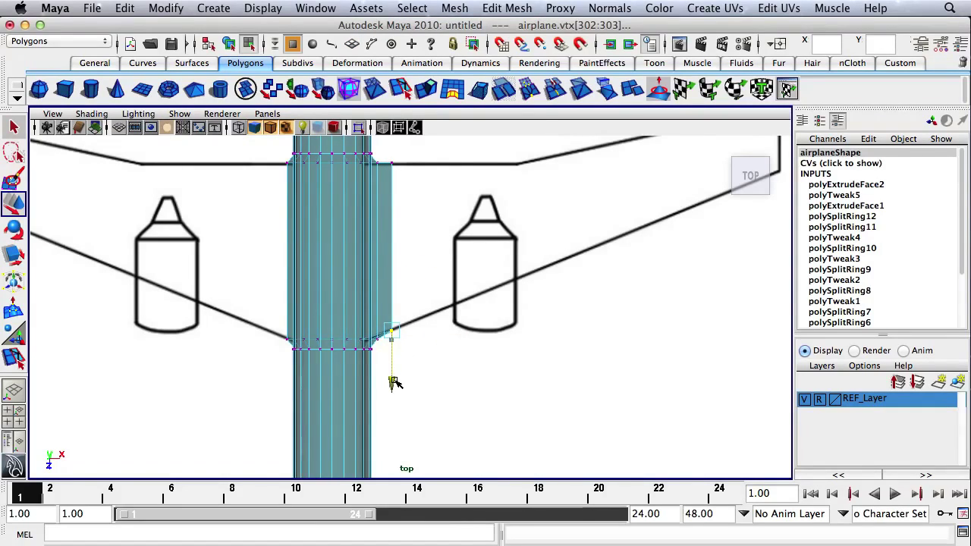
pyautogui.click(431, 359)
# Scale the two underside wing-root vertices slightly inward in the perspective view.
pyautogui.press('space')
pyautogui.press('space')
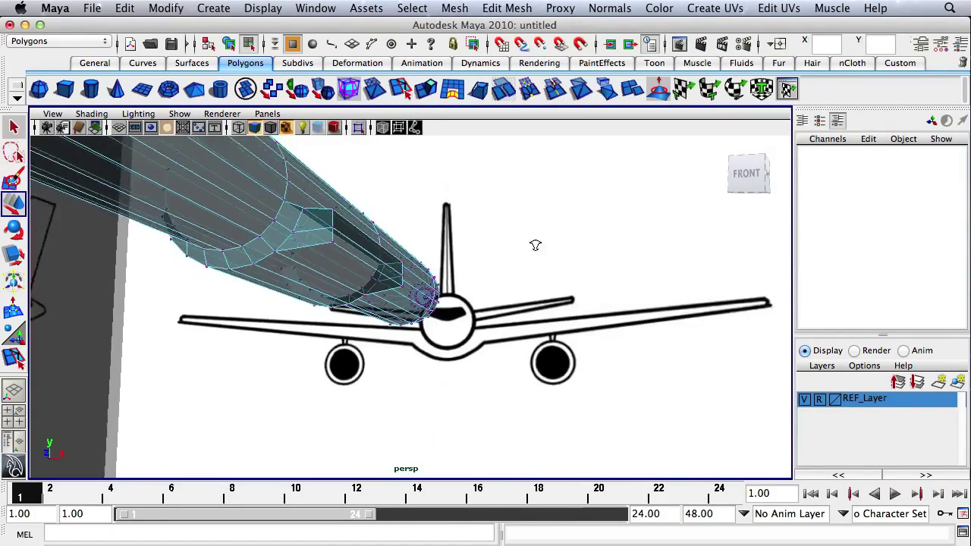
pyautogui.keyDown('alt'); pyautogui.moveTo(535, 245); pyautogui.dragTo(458, 237); pyautogui.keyUp('alt')
pyautogui.click(510, 248)
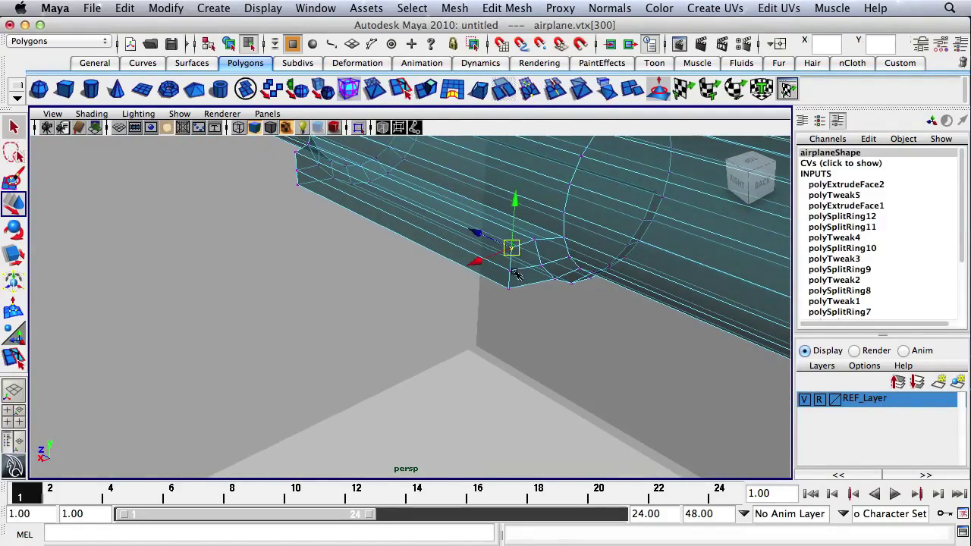
pyautogui.keyDown('alt'); pyautogui.moveTo(512, 291); pyautogui.dragTo(408, 232); pyautogui.keyUp('alt')
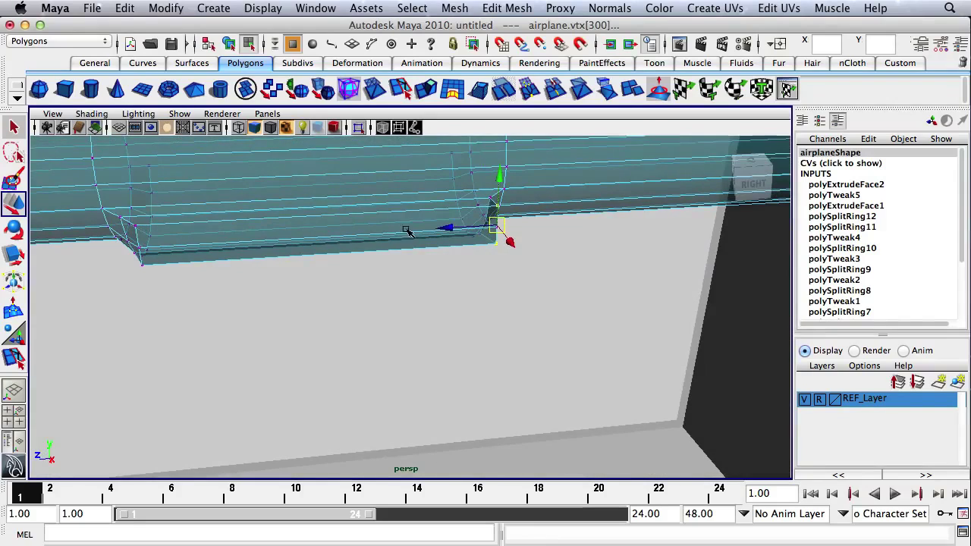
pyautogui.keyDown('shift'); pyautogui.click(136, 229); pyautogui.keyUp('shift')
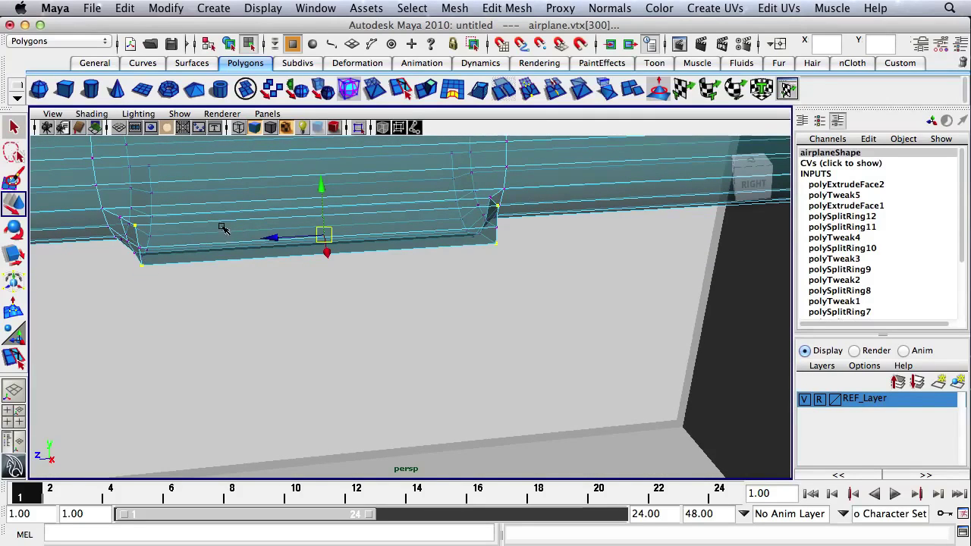
pyautogui.press('r')
pyautogui.moveTo(393, 233); pyautogui.dragTo(391, 234)
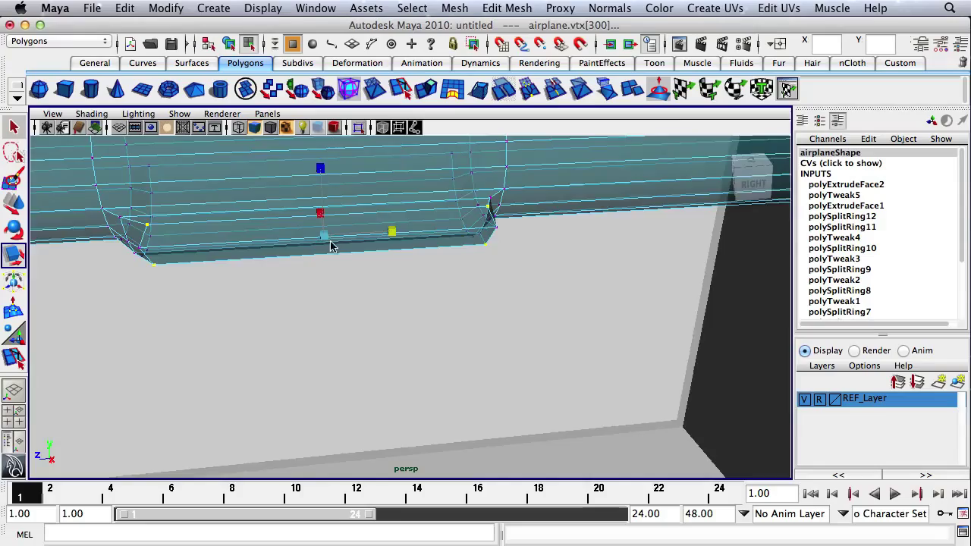
pyautogui.moveTo(331, 246)
pyautogui.keyDown('alt'); pyautogui.mouseDown()
pyautogui.moveTo(353, 215)
pyautogui.moveTo(321, 216)
pyautogui.mouseUp(); pyautogui.keyUp('alt')
pyautogui.keyDown('alt'); pyautogui.moveTo(342, 227); pyautogui.dragTo(250, 246); pyautogui.keyUp('alt')
# Extrude the wing-root faces outward from the fuselage as the first wing section.
pyautogui.moveTo(250, 246); pyautogui.dragTo(238, 273, button='right')
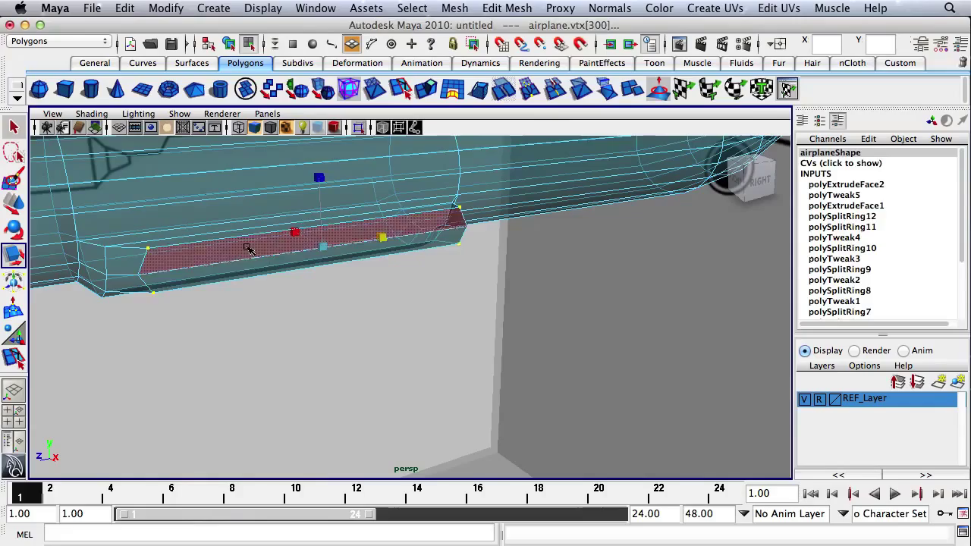
pyautogui.click(250, 245)
pyautogui.keyDown('alt'); pyautogui.moveTo(250, 245); pyautogui.dragTo(450, 225); pyautogui.keyUp('alt')
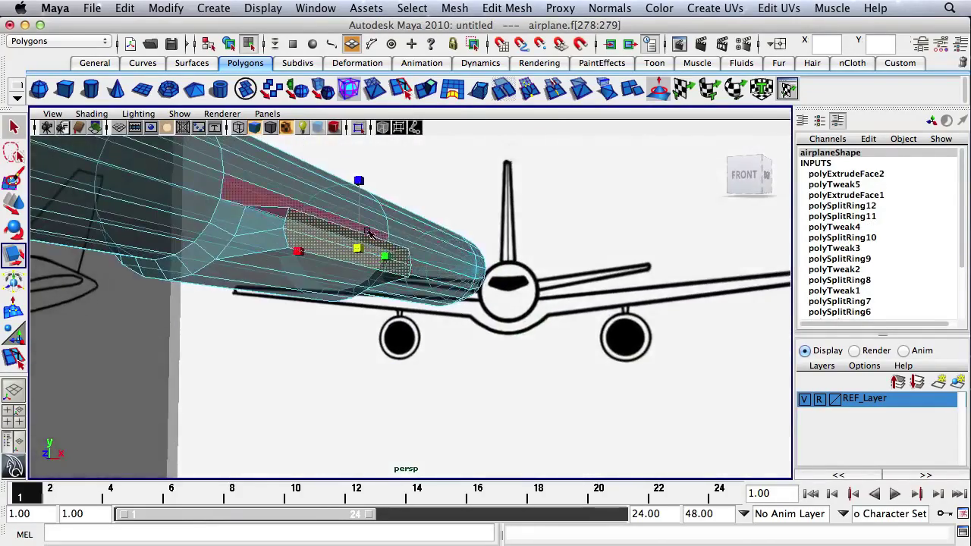
pyautogui.press('space')
pyautogui.press('space')
pyautogui.press('a')
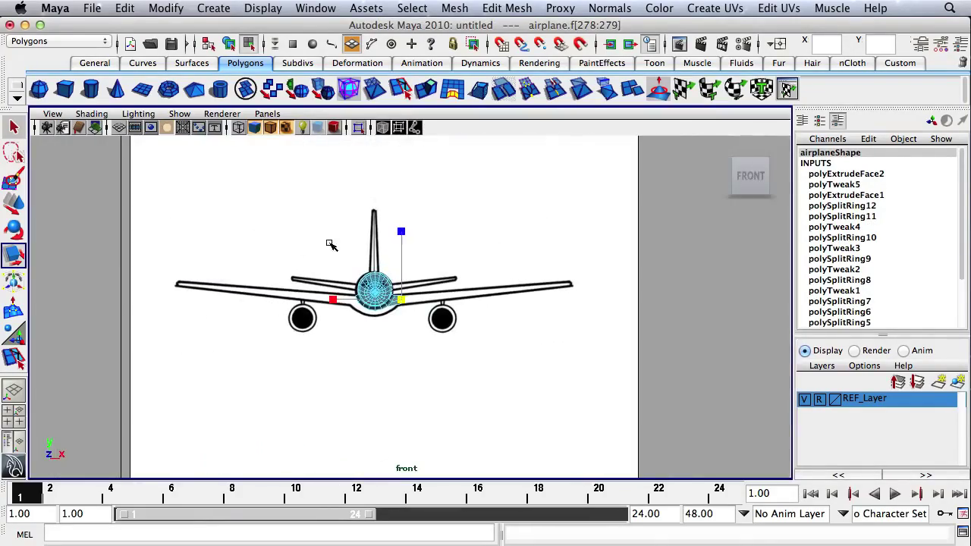
pyautogui.click(425, 89)
pyautogui.moveTo(450, 296); pyautogui.dragTo(502, 297)
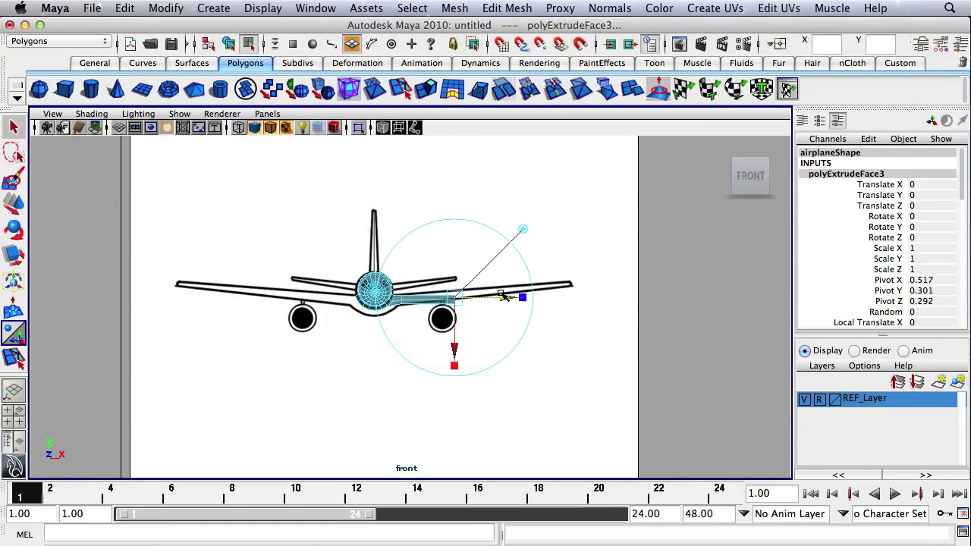
# Extend the wing to the engine outline, then add a second section reaching the wingtip.
pyautogui.press('space')
pyautogui.keyDown('alt'); pyautogui.moveTo(298, 196); pyautogui.dragTo(271, 245, button='middle'); pyautogui.keyUp('alt')
pyautogui.press('space')
pyautogui.keyDown('alt'); pyautogui.moveTo(449, 262); pyautogui.dragTo(350, 235, button='middle'); pyautogui.keyUp('alt')
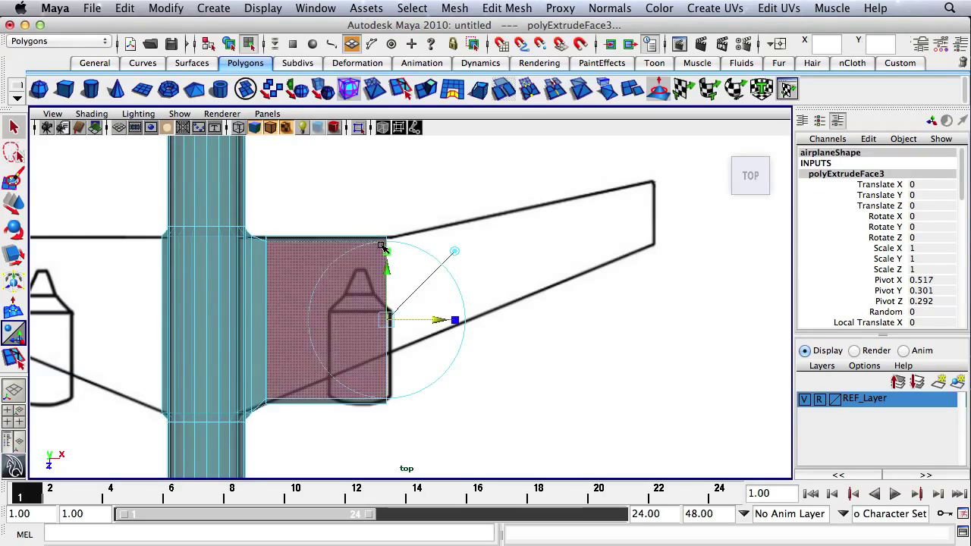
pyautogui.moveTo(449, 320); pyautogui.dragTo(707, 296)
pyautogui.click(404, 88)
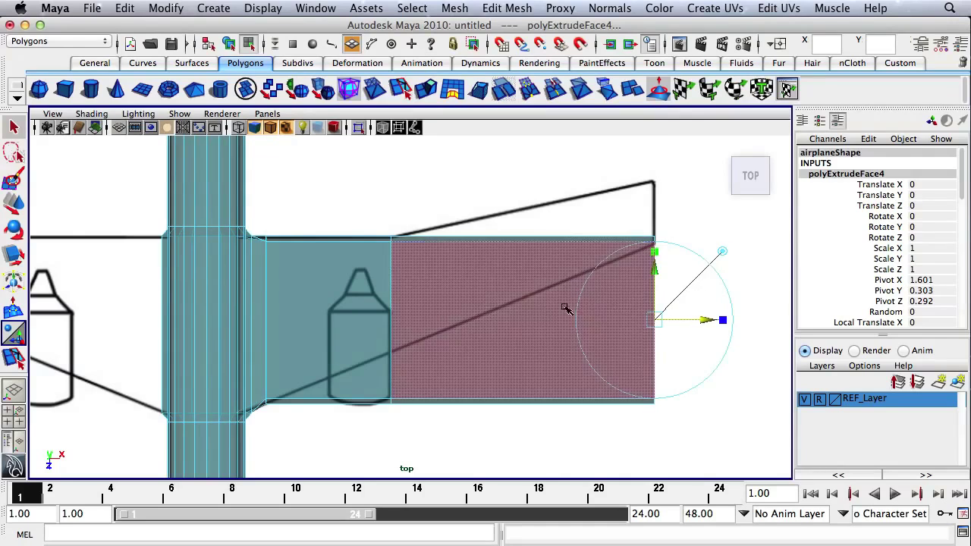
pyautogui.keyDown('alt'); pyautogui.moveTo(492, 307); pyautogui.dragTo(436, 220, button='middle'); pyautogui.keyUp('alt')
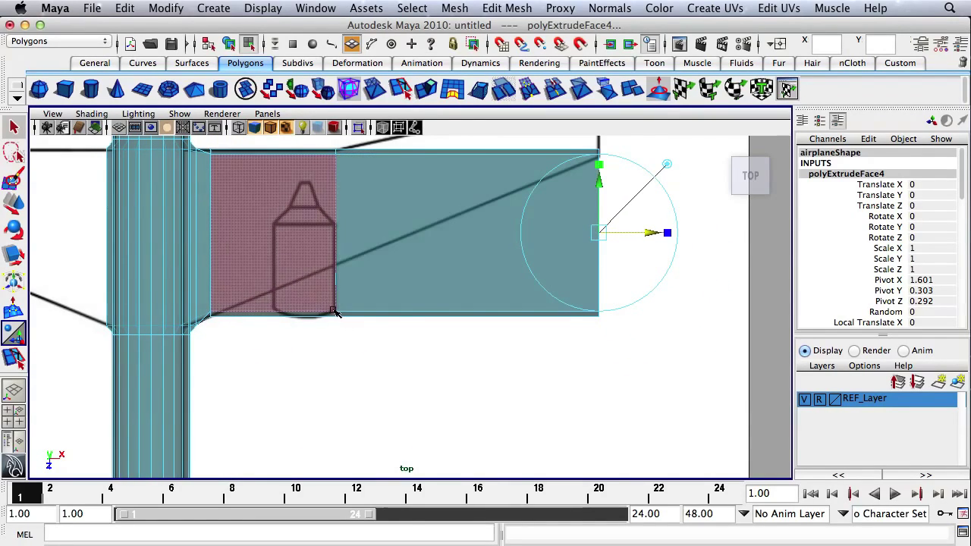
pyautogui.moveTo(330, 309); pyautogui.dragTo(279, 243, button='right')
pyautogui.moveTo(310, 287); pyautogui.dragTo(341, 316)
# Move the wingtip's leading and trailing vertices onto the top-view reference outline.
pyautogui.press('w')
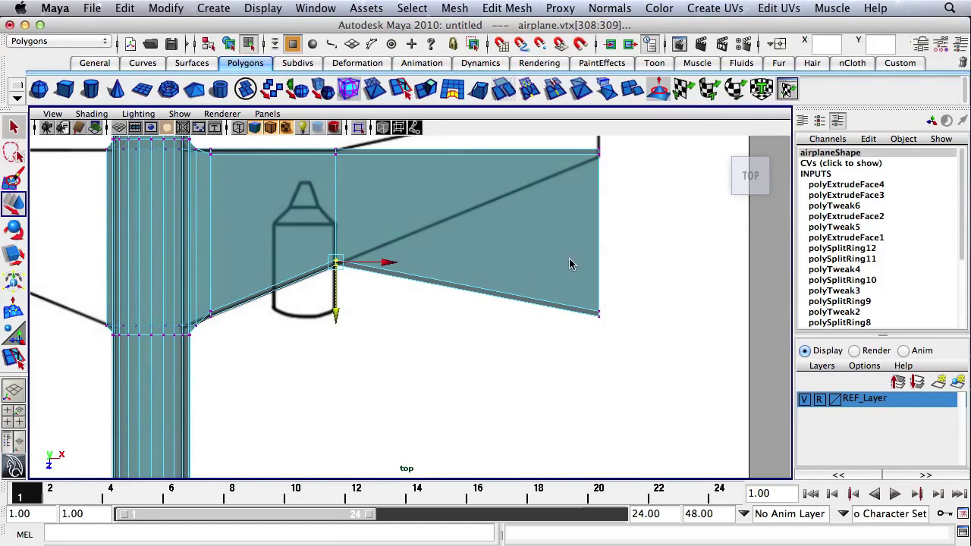
pyautogui.moveTo(570, 266); pyautogui.dragTo(665, 363)
pyautogui.moveTo(599, 362); pyautogui.dragTo(599, 216)
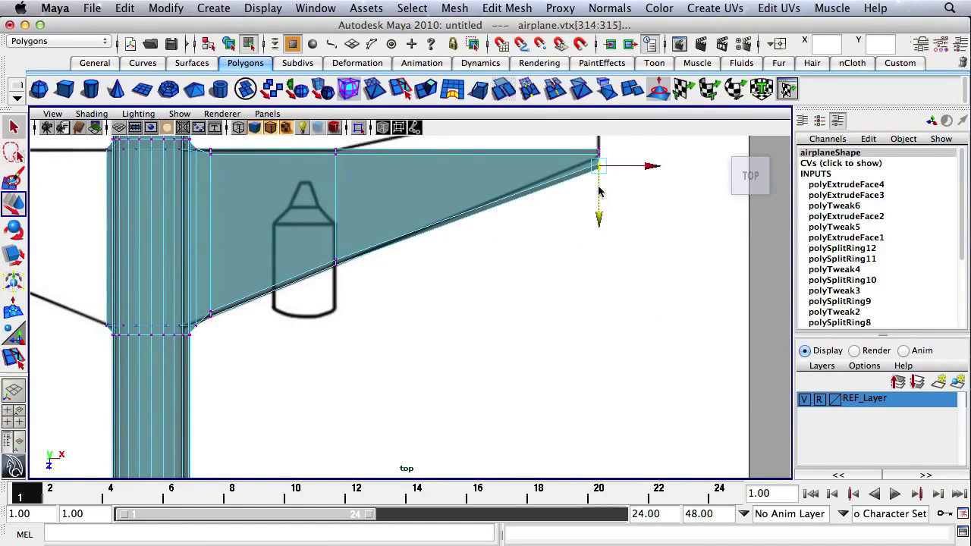
pyautogui.keyDown('alt'); pyautogui.moveTo(572, 188); pyautogui.dragTo(510, 270, button='middle'); pyautogui.keyUp('alt')
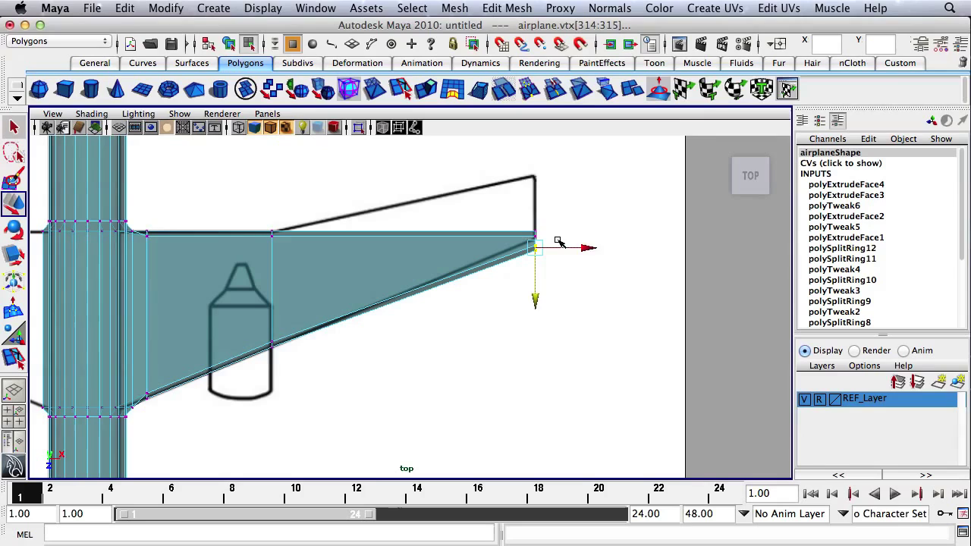
pyautogui.click(535, 233)
pyautogui.moveTo(538, 281); pyautogui.dragTo(535, 236)
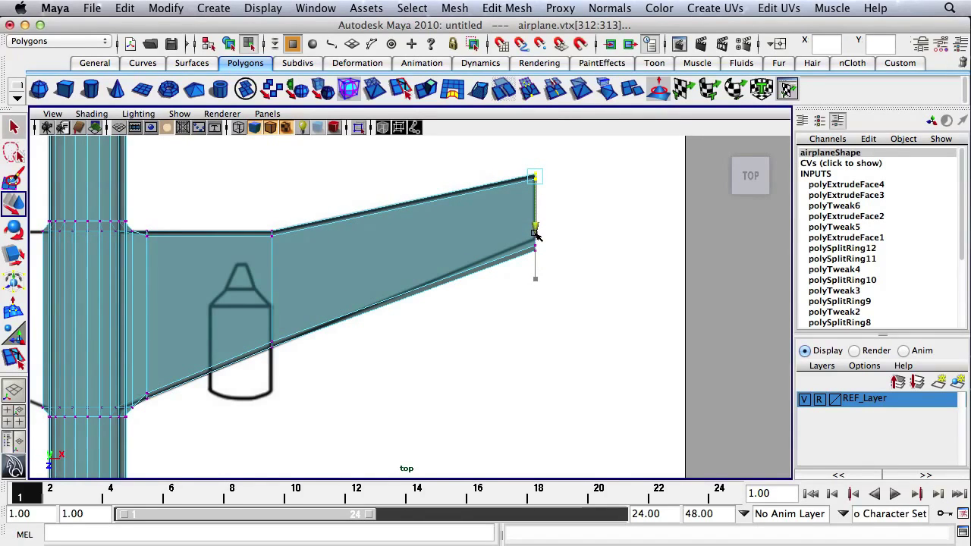
pyautogui.click(533, 246)
pyautogui.moveTo(538, 282); pyautogui.dragTo(538, 294)
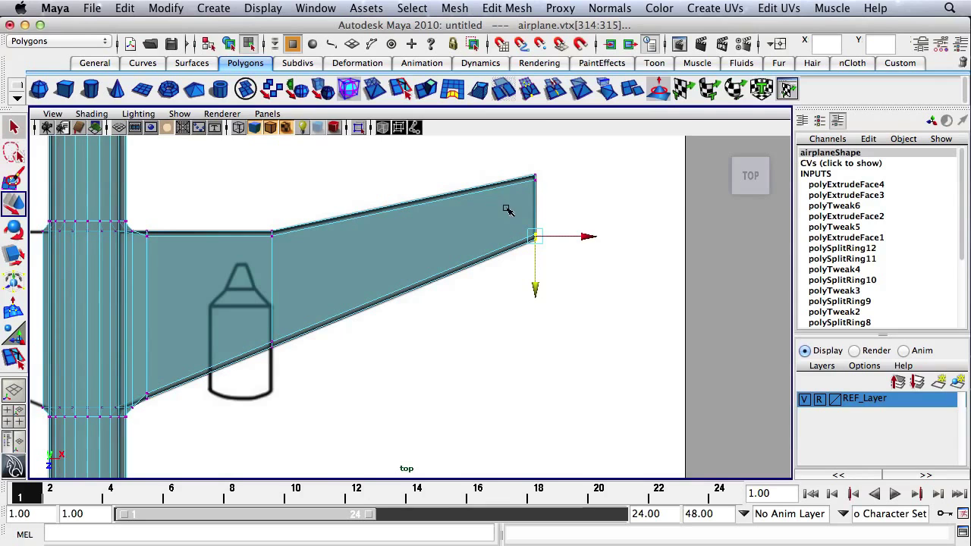
# Deselect and frame the wing and engine in the enlarged front view.
pyautogui.click(526, 191)
pyautogui.keyDown('alt'); pyautogui.moveTo(526, 190); pyautogui.dragTo(465, 199, button='right'); pyautogui.keyUp('alt')
pyautogui.keyDown('alt'); pyautogui.moveTo(465, 199); pyautogui.dragTo(546, 177, button='middle'); pyautogui.keyUp('alt')
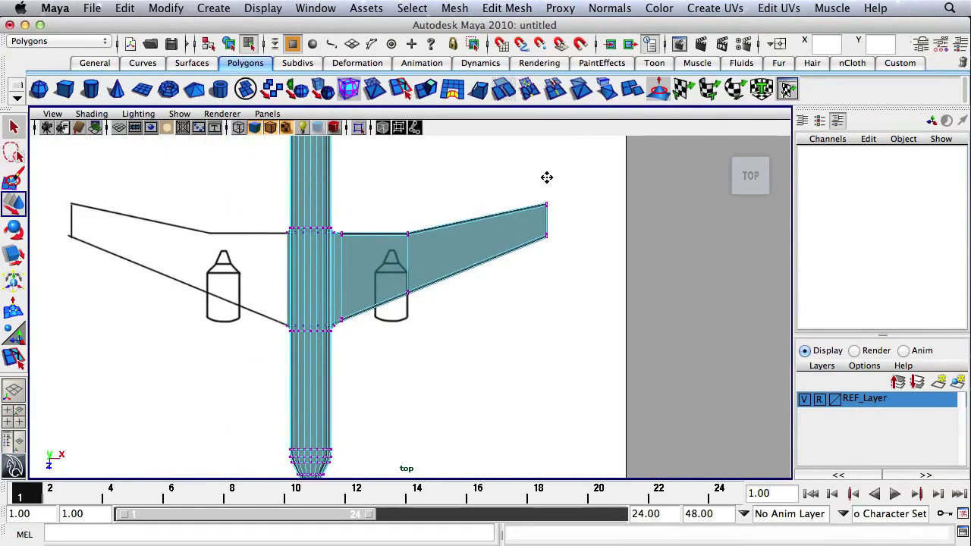
pyautogui.press('space')
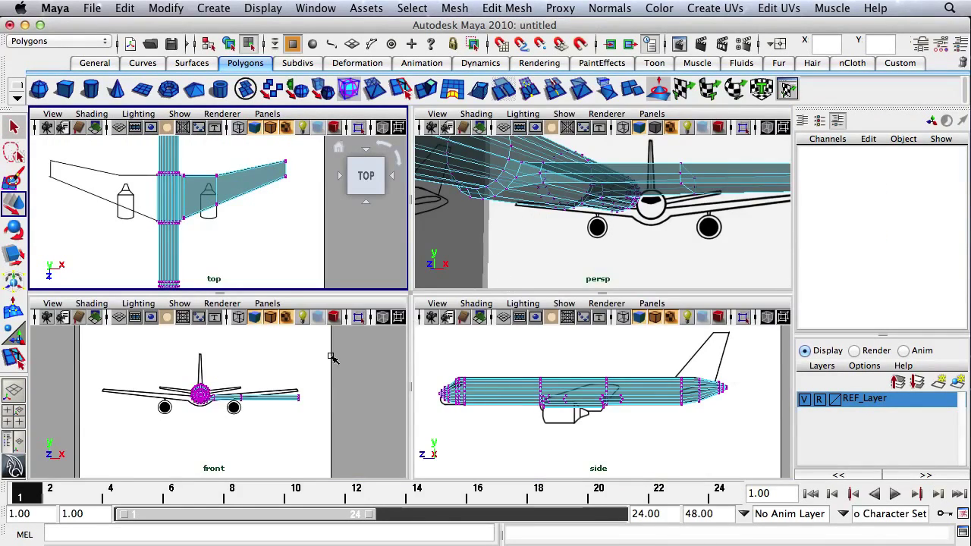
pyautogui.press('space')
pyautogui.keyDown('alt'); pyautogui.moveTo(288, 271); pyautogui.dragTo(642, 210, button='right'); pyautogui.keyUp('alt')
pyautogui.keyDown('alt'); pyautogui.moveTo(641, 210); pyautogui.dragTo(403, 206, button='middle'); pyautogui.keyUp('alt')
# Scale the wingtip vertex column down vertically so the tip is thinner.
pyautogui.moveTo(301, 215); pyautogui.dragTo(331, 251)
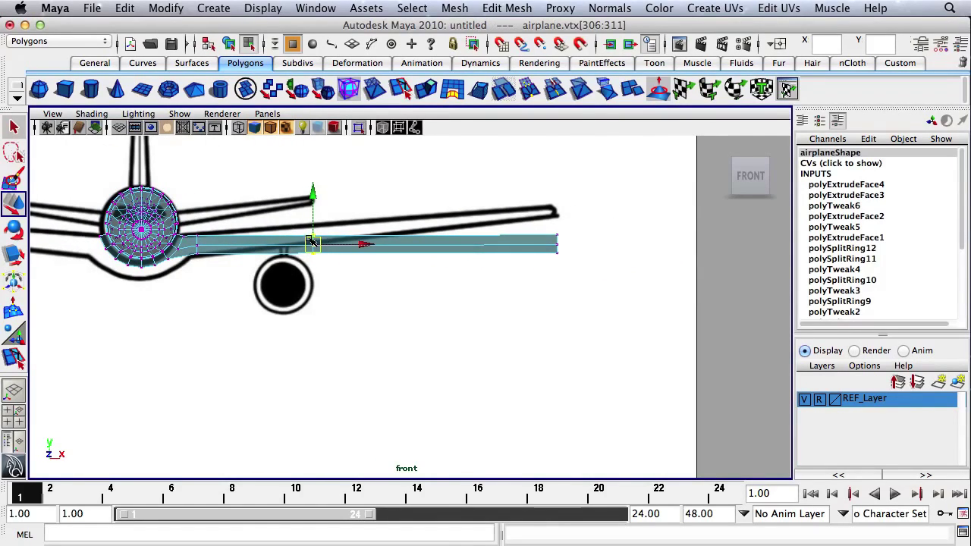
pyautogui.press('r')
pyautogui.moveTo(313, 189)
pyautogui.mouseDown()
pyautogui.moveTo(314, 173)
pyautogui.moveTo(312, 201)
pyautogui.mouseUp()
pyautogui.moveTo(529, 217); pyautogui.dragTo(598, 255)
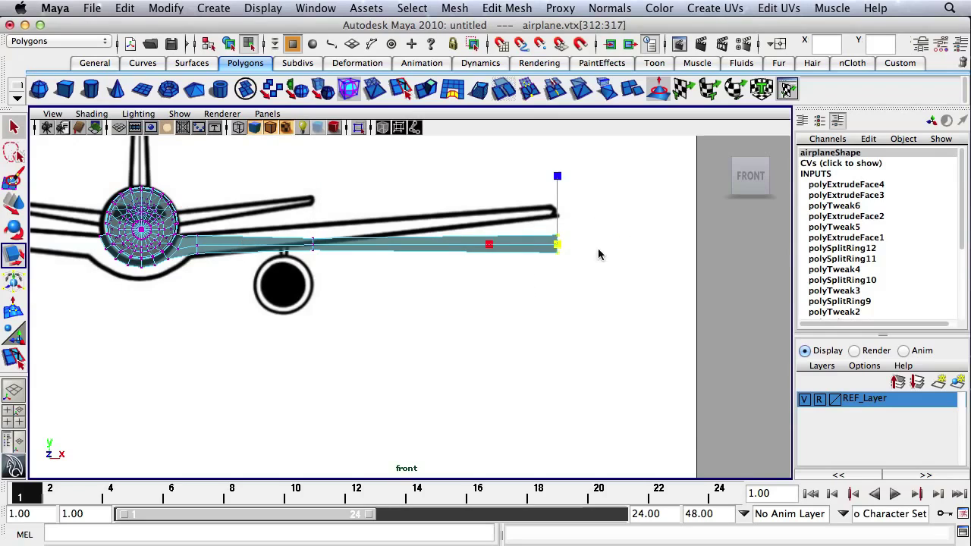
pyautogui.moveTo(557, 177); pyautogui.dragTo(555, 222)
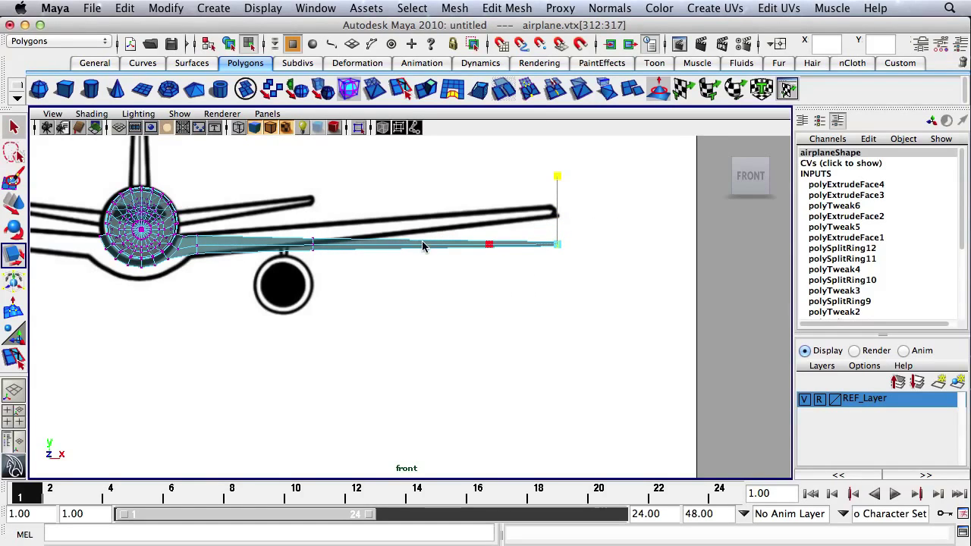
pyautogui.keyDown('alt'); pyautogui.moveTo(443, 236); pyautogui.dragTo(449, 221, button='middle'); pyautogui.keyUp('alt')
# Rotate the wing vertices upward around a pivot placed at the wing root.
pyautogui.moveTo(620, 192); pyautogui.dragTo(203, 283)
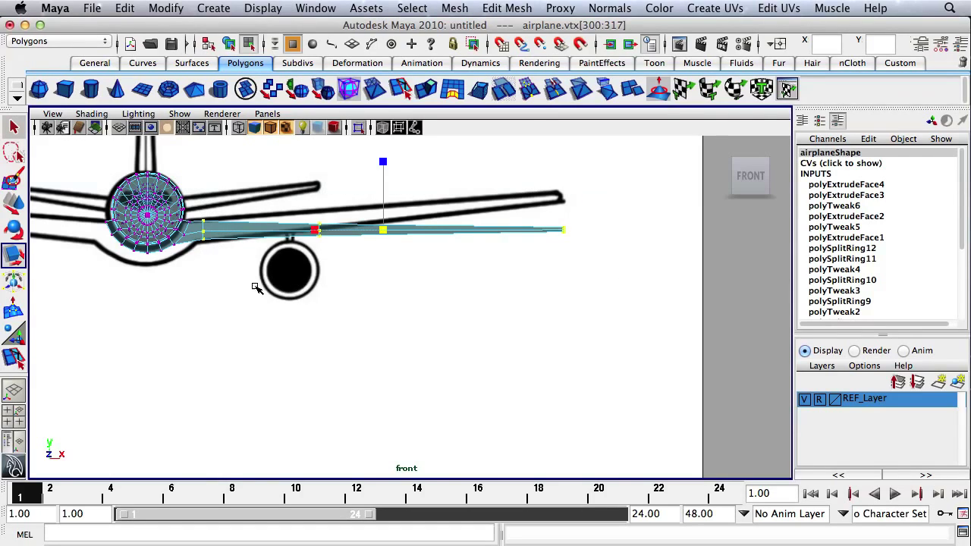
pyautogui.press('e')
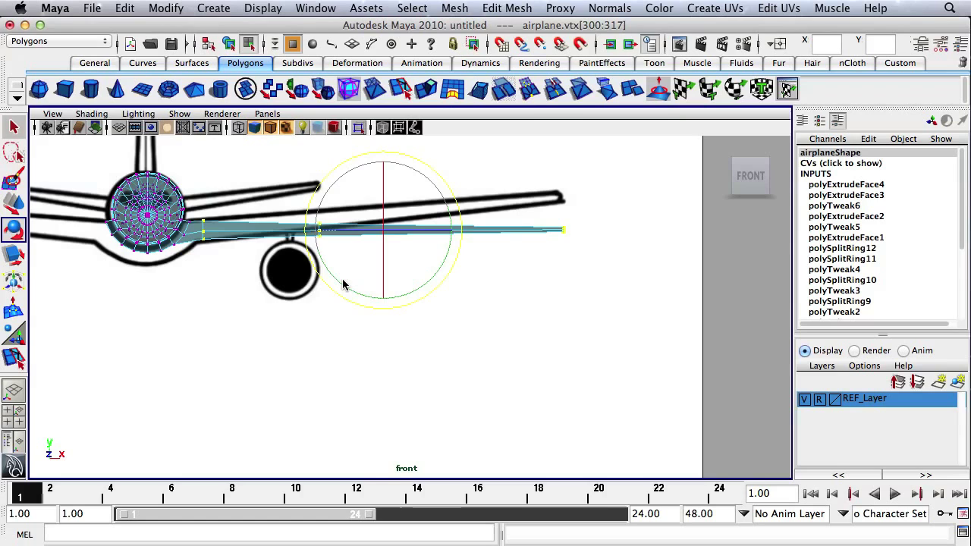
pyautogui.press('Home')
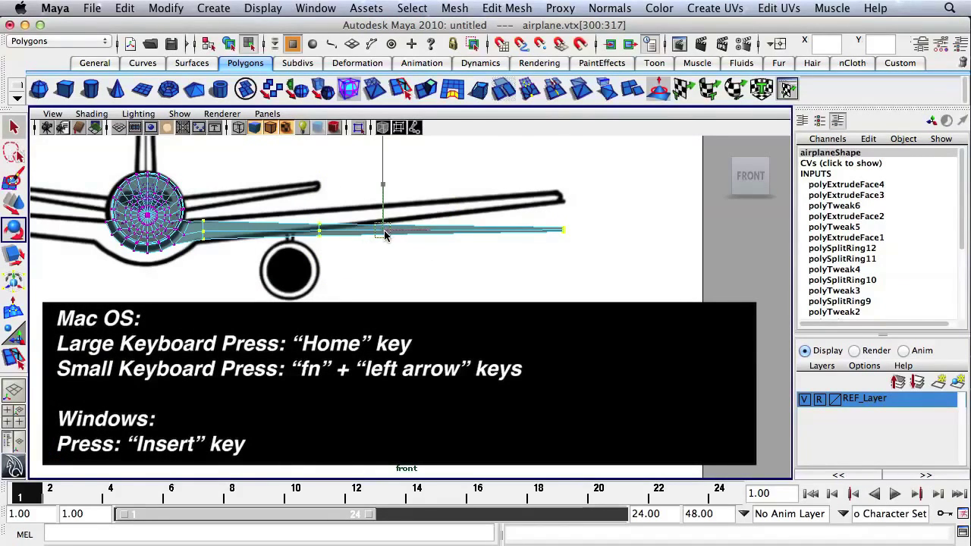
pyautogui.moveTo(385, 235); pyautogui.dragTo(205, 237)
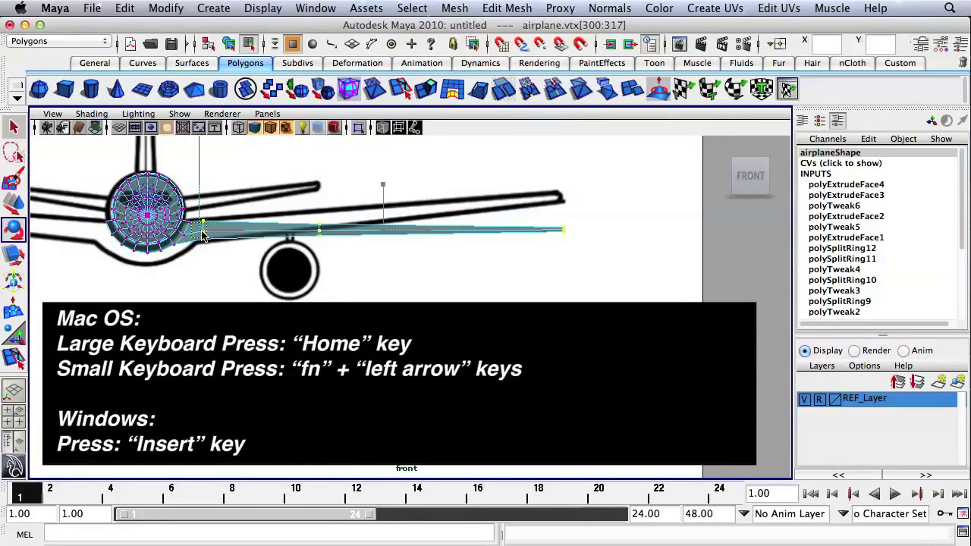
pyautogui.press('Home')
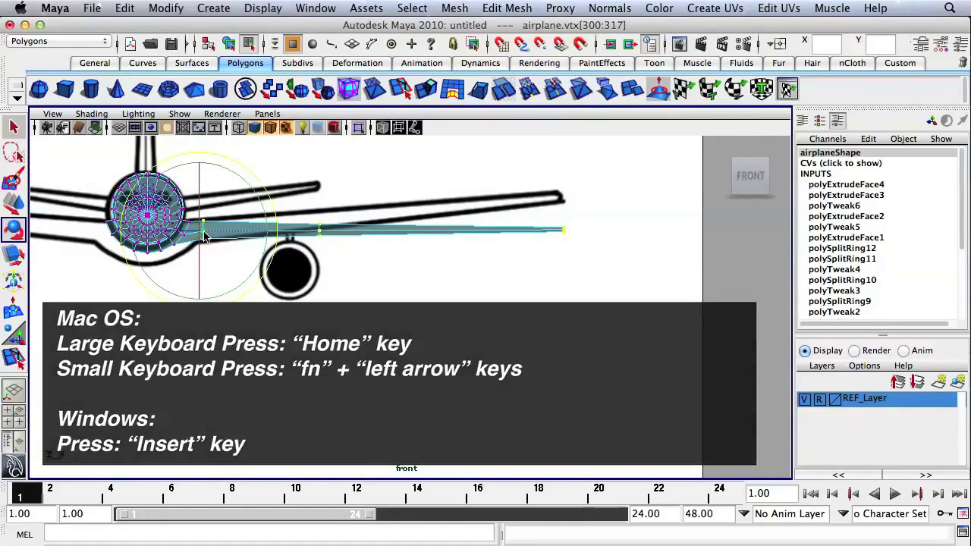
pyautogui.moveTo(253, 191); pyautogui.dragTo(250, 188)
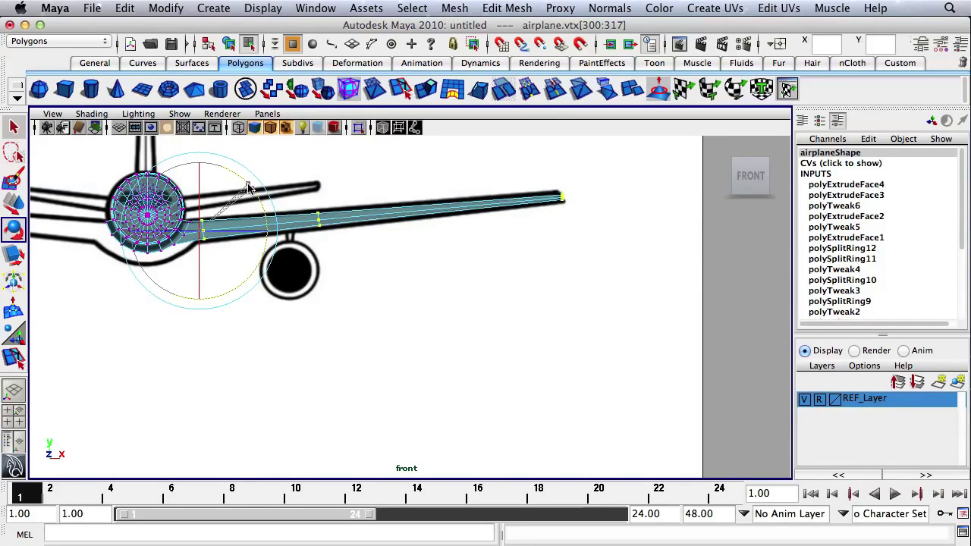
# Deselect and orbit the maximized perspective view to a high three-quarter angle of the airplane.
pyautogui.click(340, 186)
pyautogui.press('space')
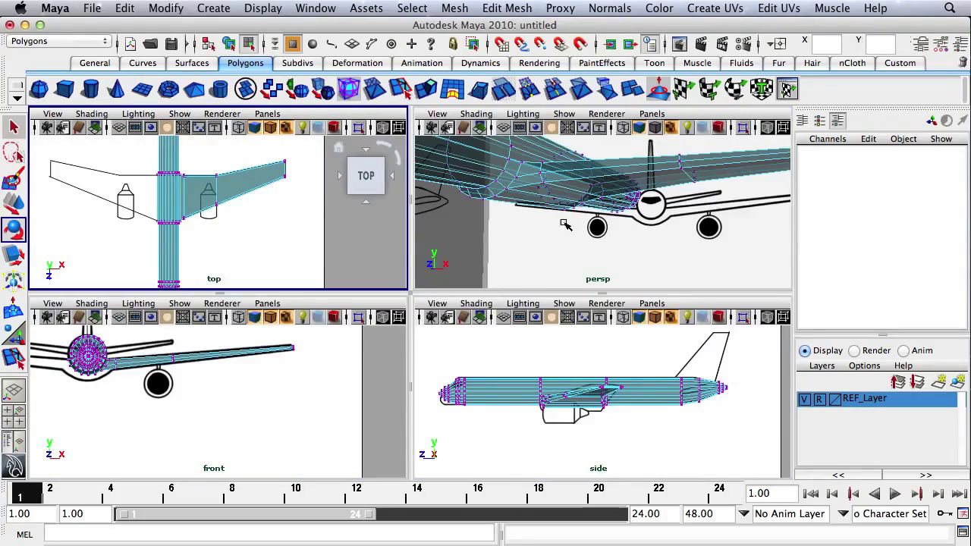
pyautogui.press('space')
pyautogui.keyDown('alt'); pyautogui.moveTo(565, 225); pyautogui.dragTo(368, 293); pyautogui.keyUp('alt')
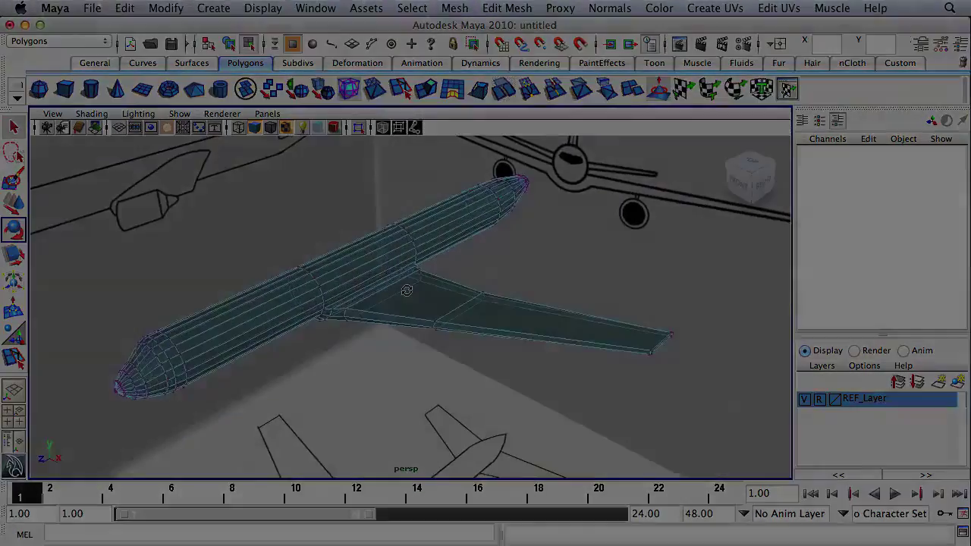